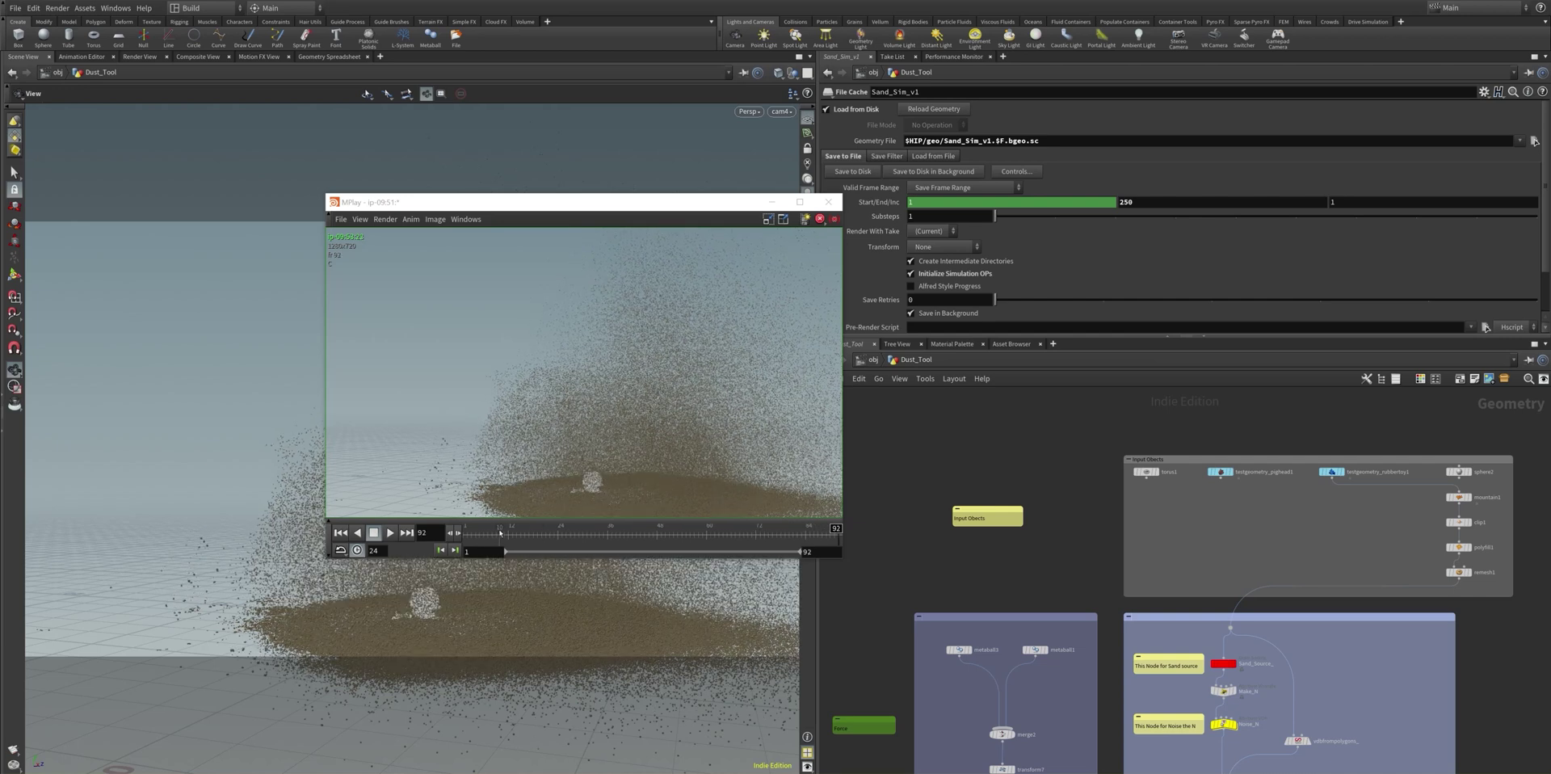
Play back and pause the flipbook of the sand simulation in MPlay
{"action": "left_click", "coordinate": [393, 534]}
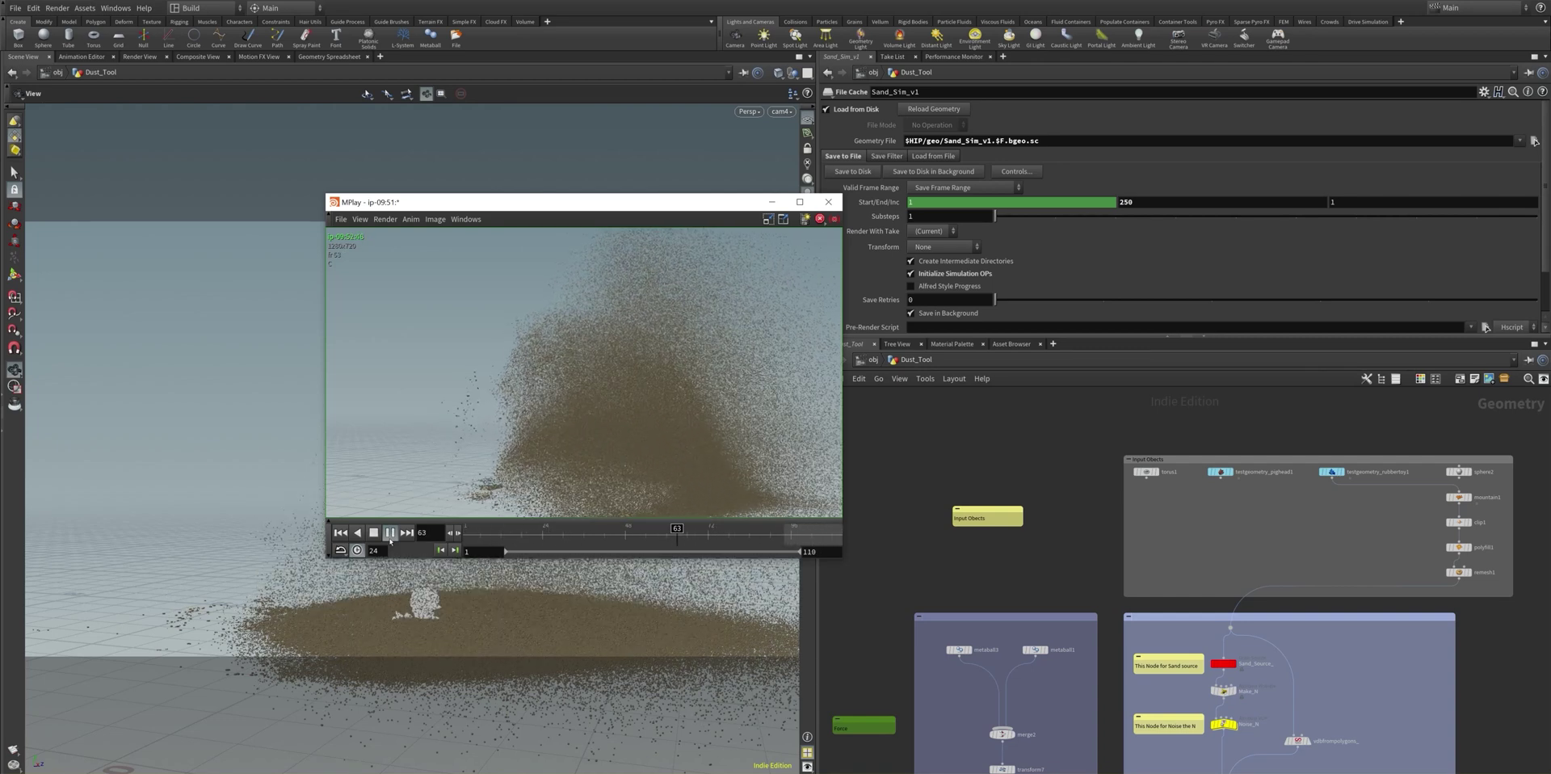
{"action": "left_click", "coordinate": [389, 533]}
{"action": "left_click", "coordinate": [389, 533]}
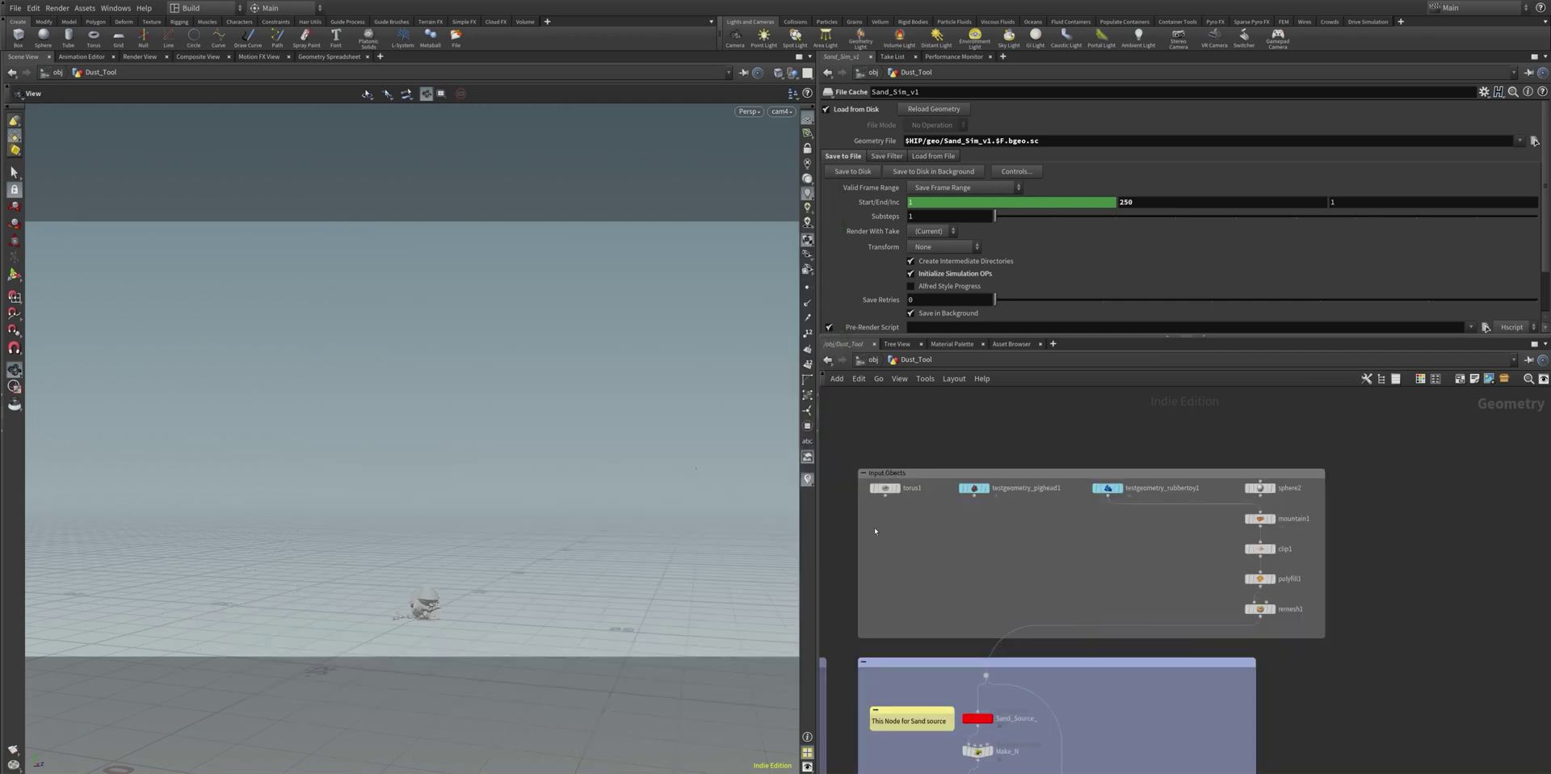
Display the testgeometry_rubbertoy1 input object, display mountain1 in its place, and open the mountain1 parameters
{"action": "middle_click_drag", "start_coordinate": [874, 527], "coordinate": [1055, 519]}
{"action": "middle_click_drag", "start_coordinate": [1178, 527], "coordinate": [1020, 539]}
{"action": "middle_click_drag", "start_coordinate": [1150, 551], "coordinate": [948, 557]}
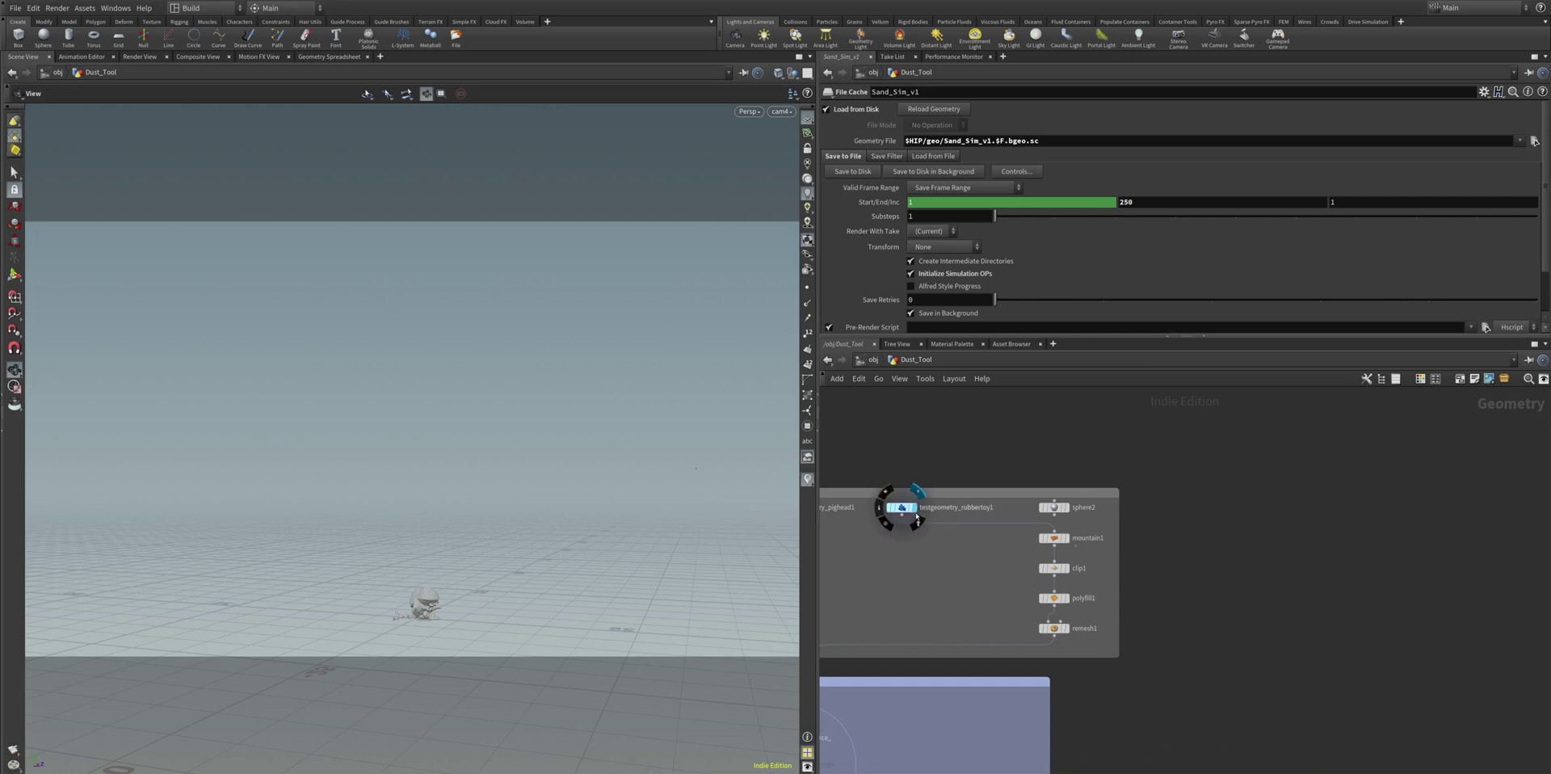
{"action": "left_click", "coordinate": [918, 490]}
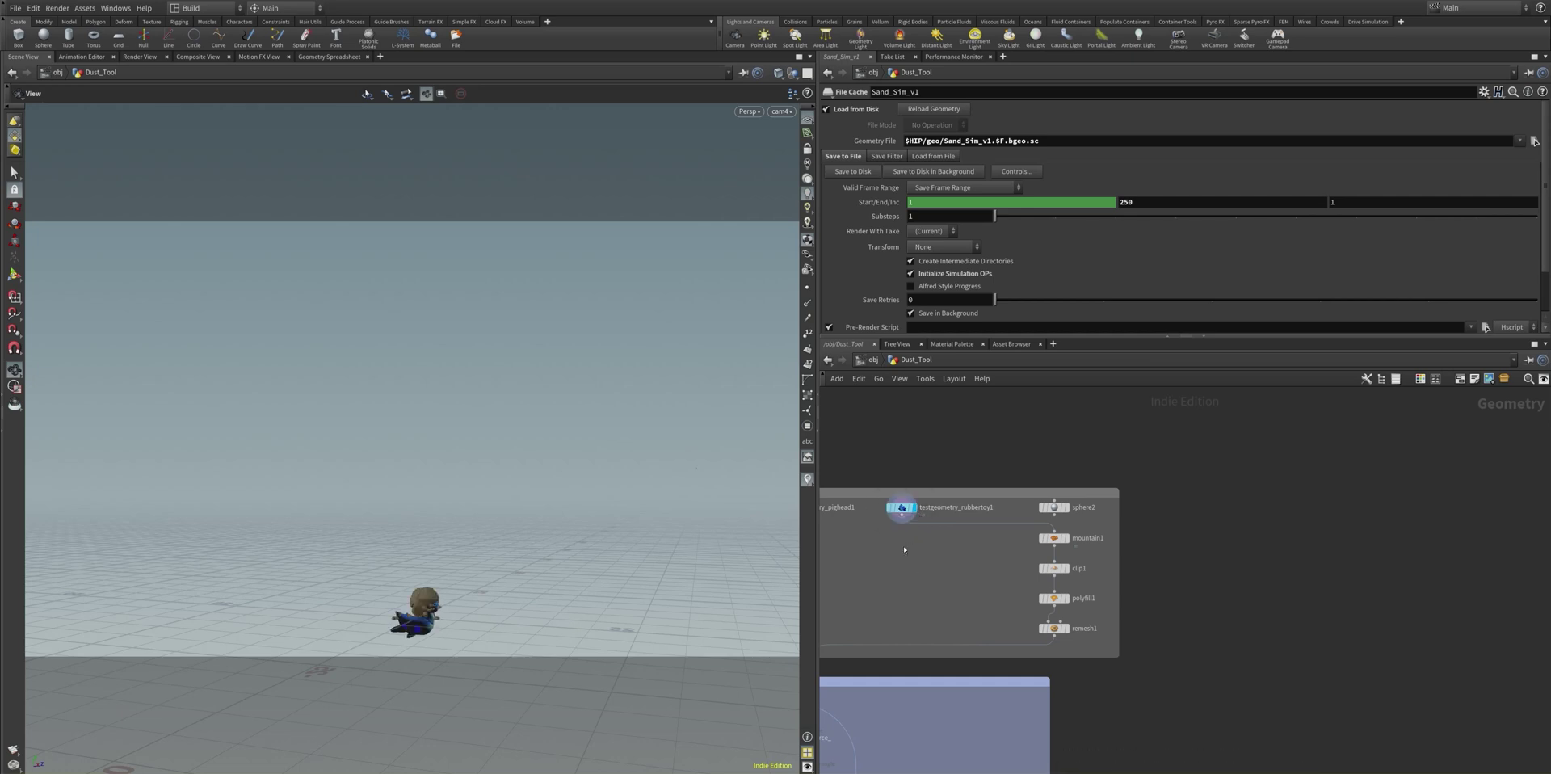
{"action": "left_click", "coordinate": [1065, 538]}
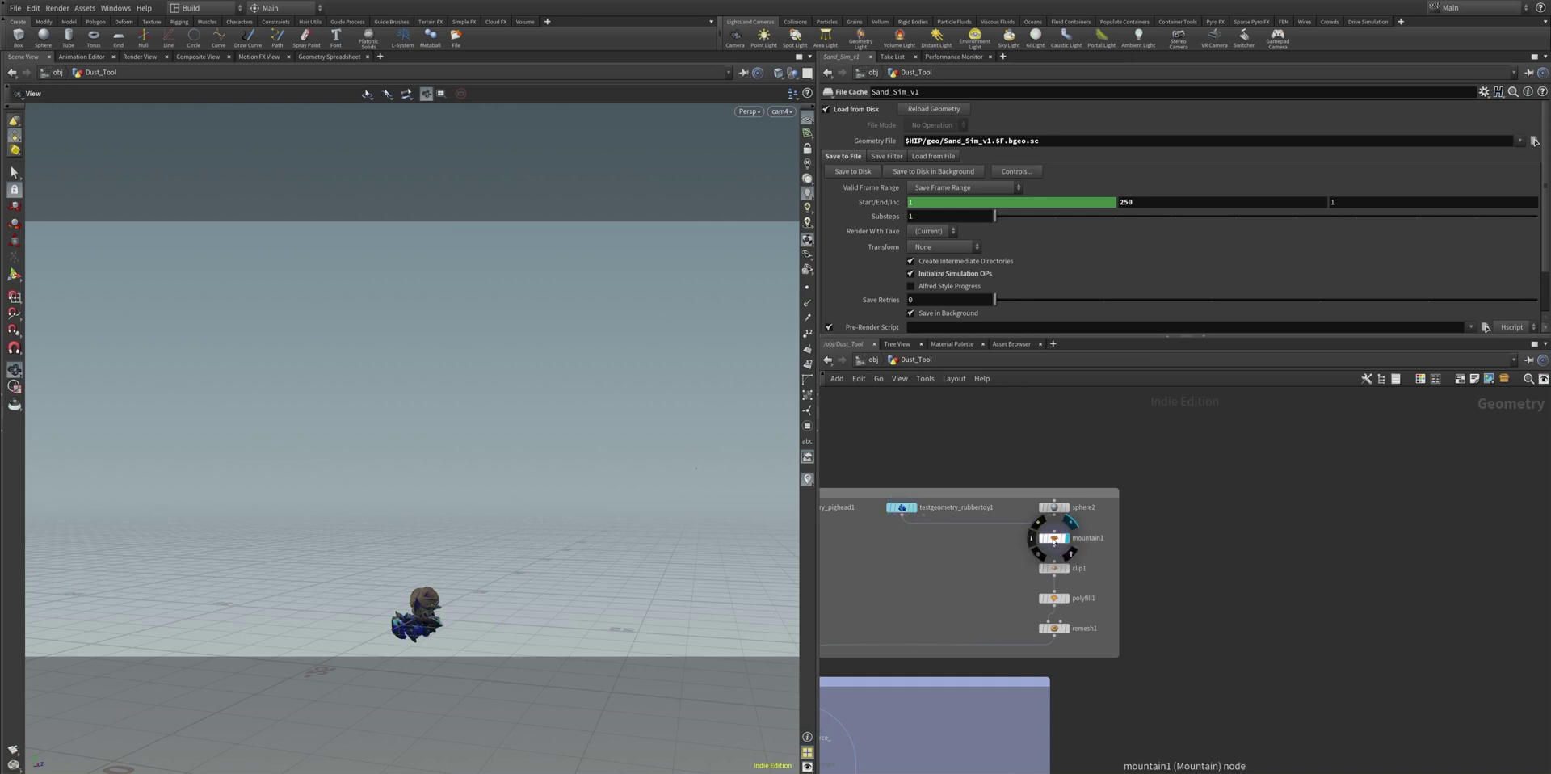
{"action": "left_click", "coordinate": [1052, 538]}
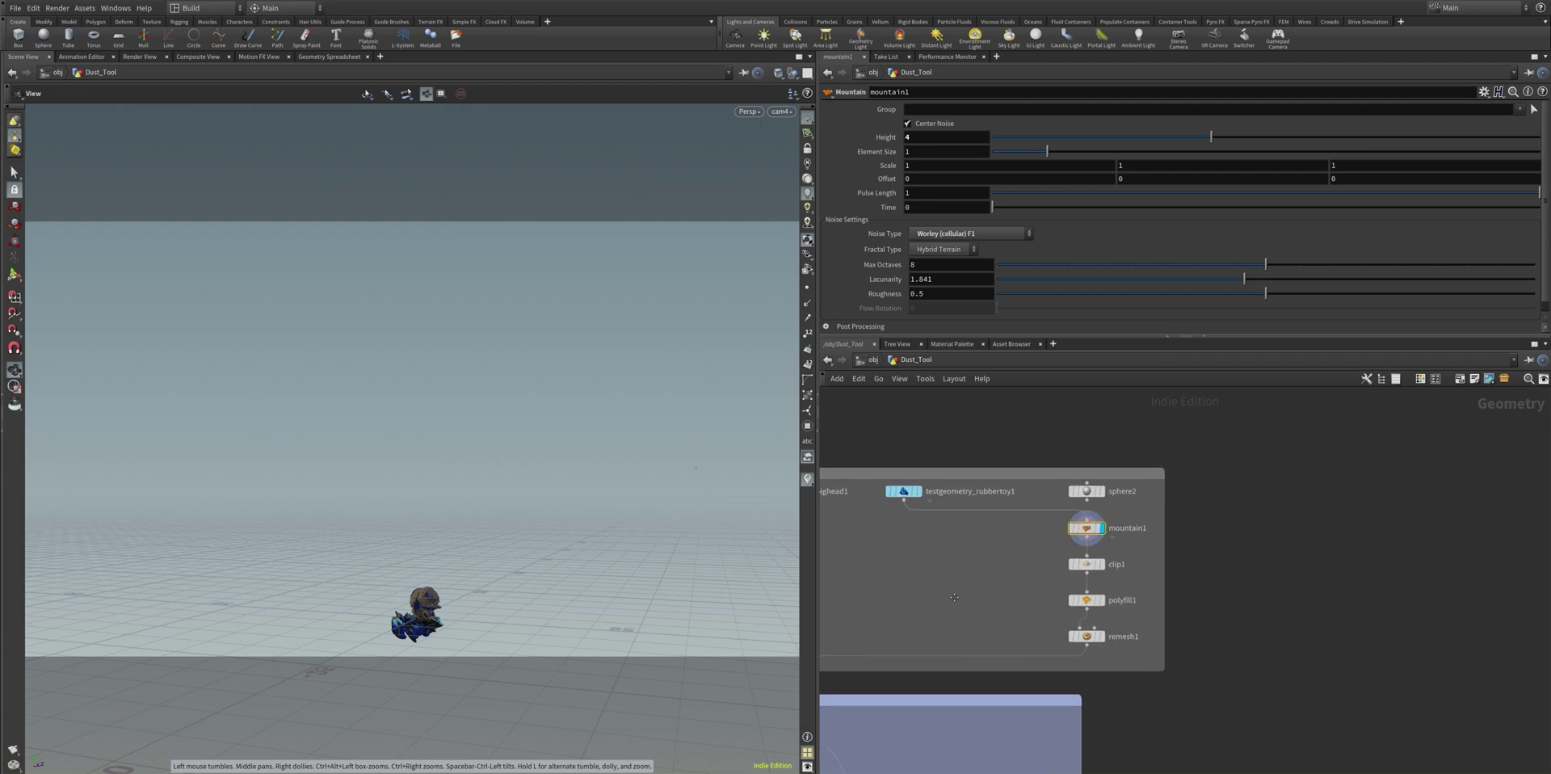
Open the parameters of the Sand_Source_ node and examine its point separation and packing settings
{"action": "middle_click_drag", "start_coordinate": [1020, 593], "coordinate": [1245, 445]}
{"action": "scroll", "coordinate": [1244, 446], "scroll_direction": "up", "scroll_amount": 2}
{"action": "scroll", "coordinate": [1005, 438], "scroll_direction": "down", "scroll_amount": 2}
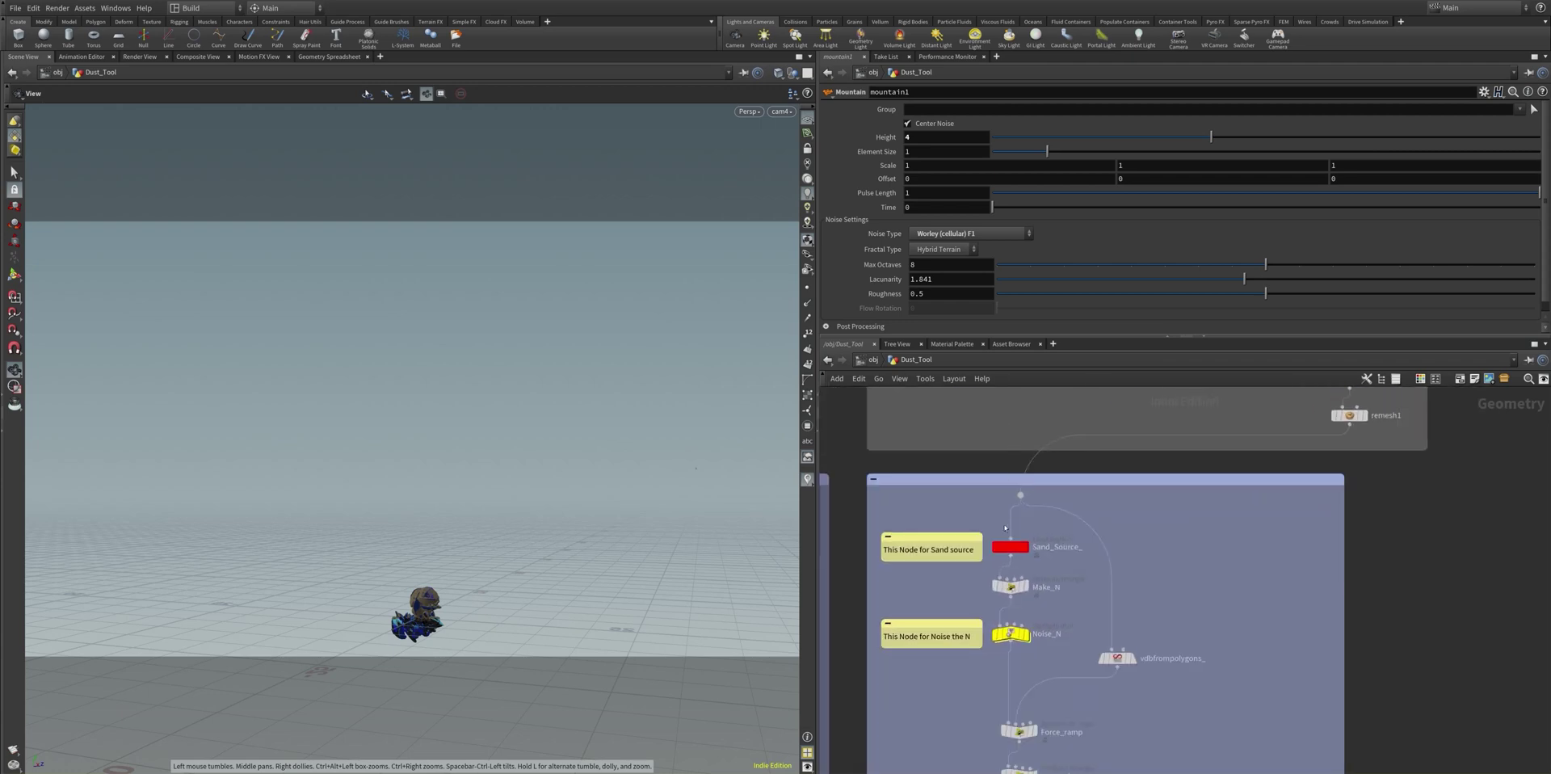
{"action": "middle_click_drag", "start_coordinate": [1179, 467], "coordinate": [1129, 453]}
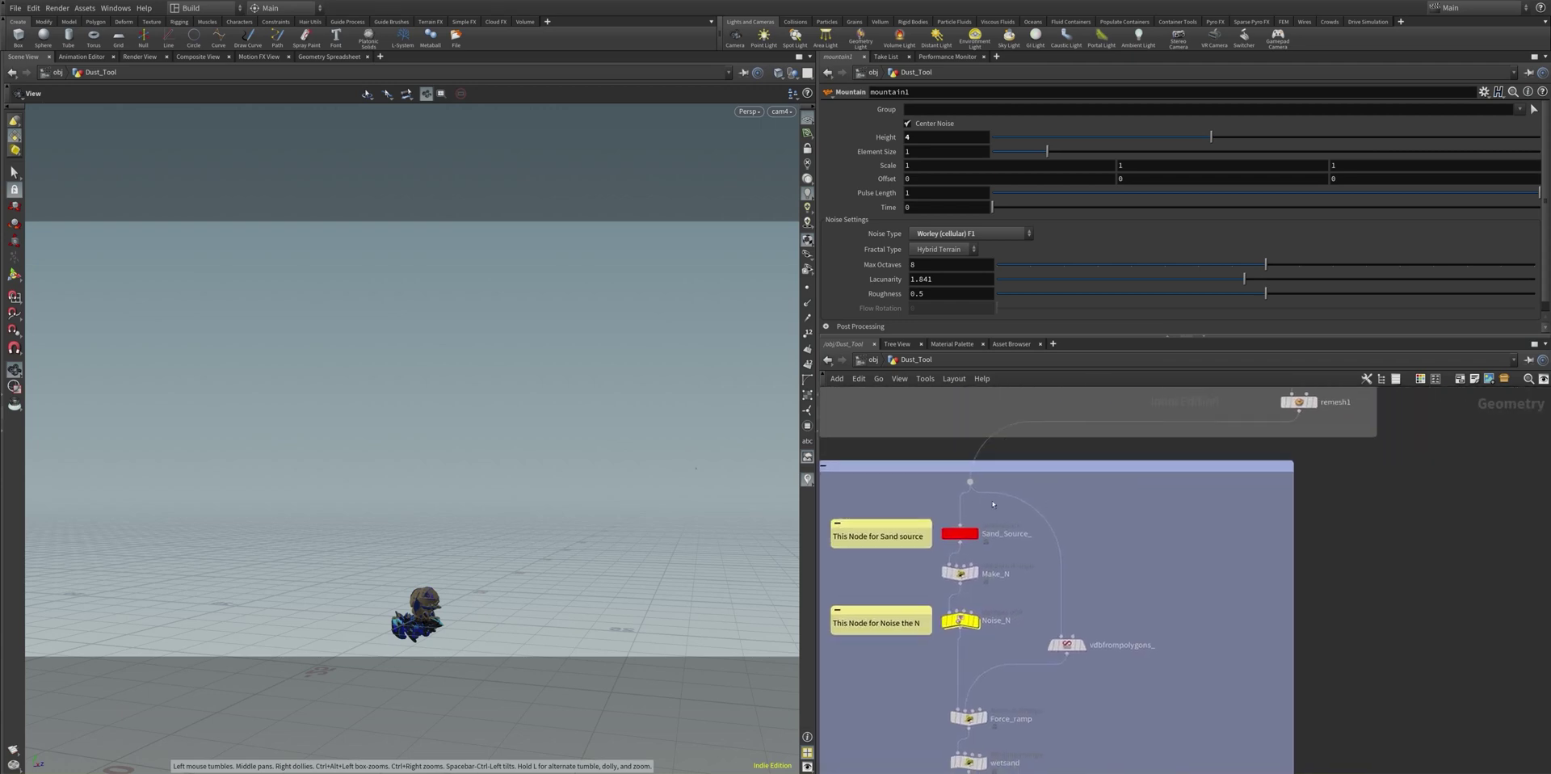
{"action": "left_click", "coordinate": [960, 533]}
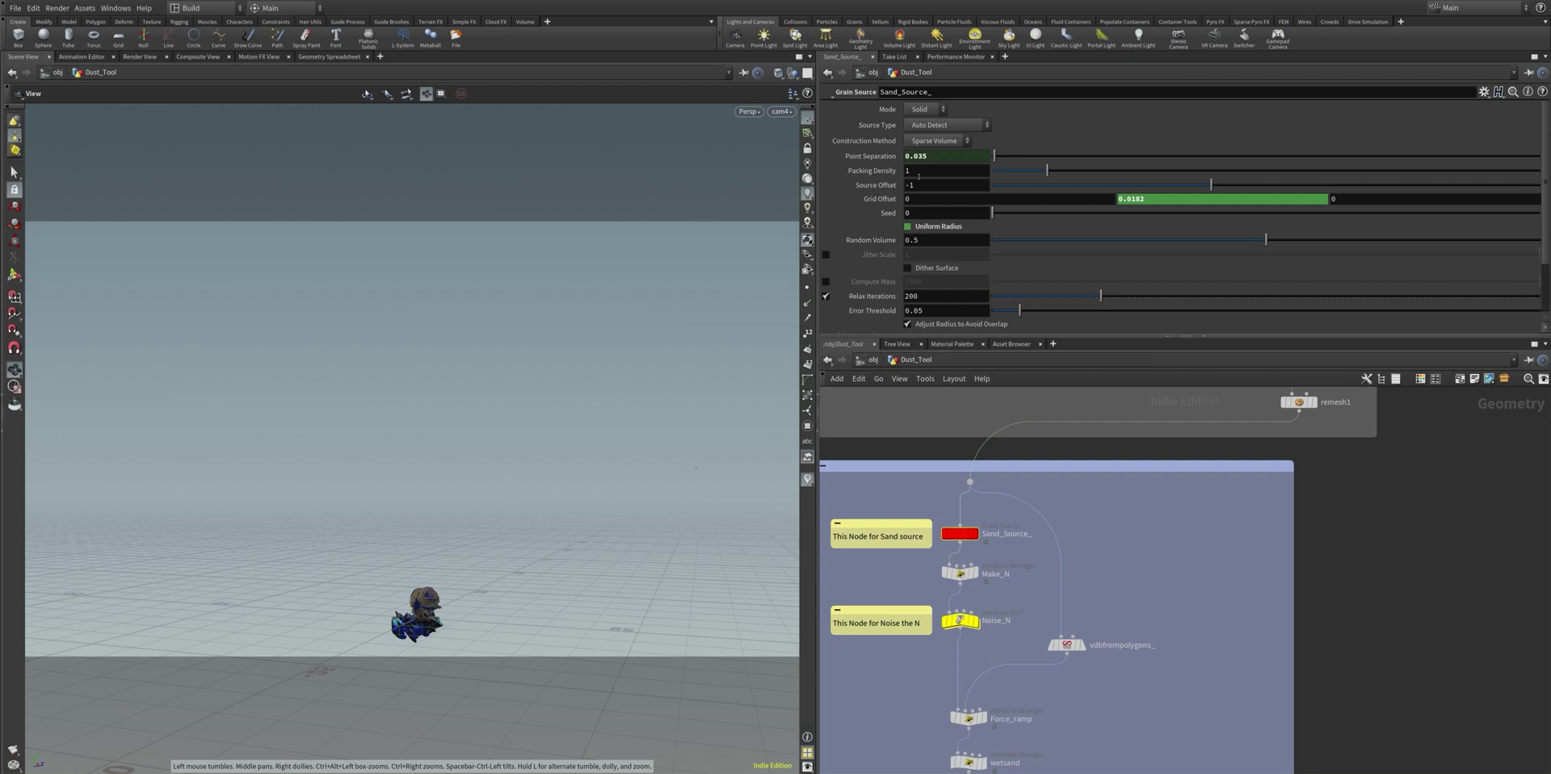
{"action": "mouse_move", "coordinate": [890, 171]}
Review the Make_N code and the Noise_N frequency and amplitude, inspecting the noised normals around the toy
{"action": "left_click", "coordinate": [960, 573]}
{"action": "left_click", "coordinate": [960, 620]}
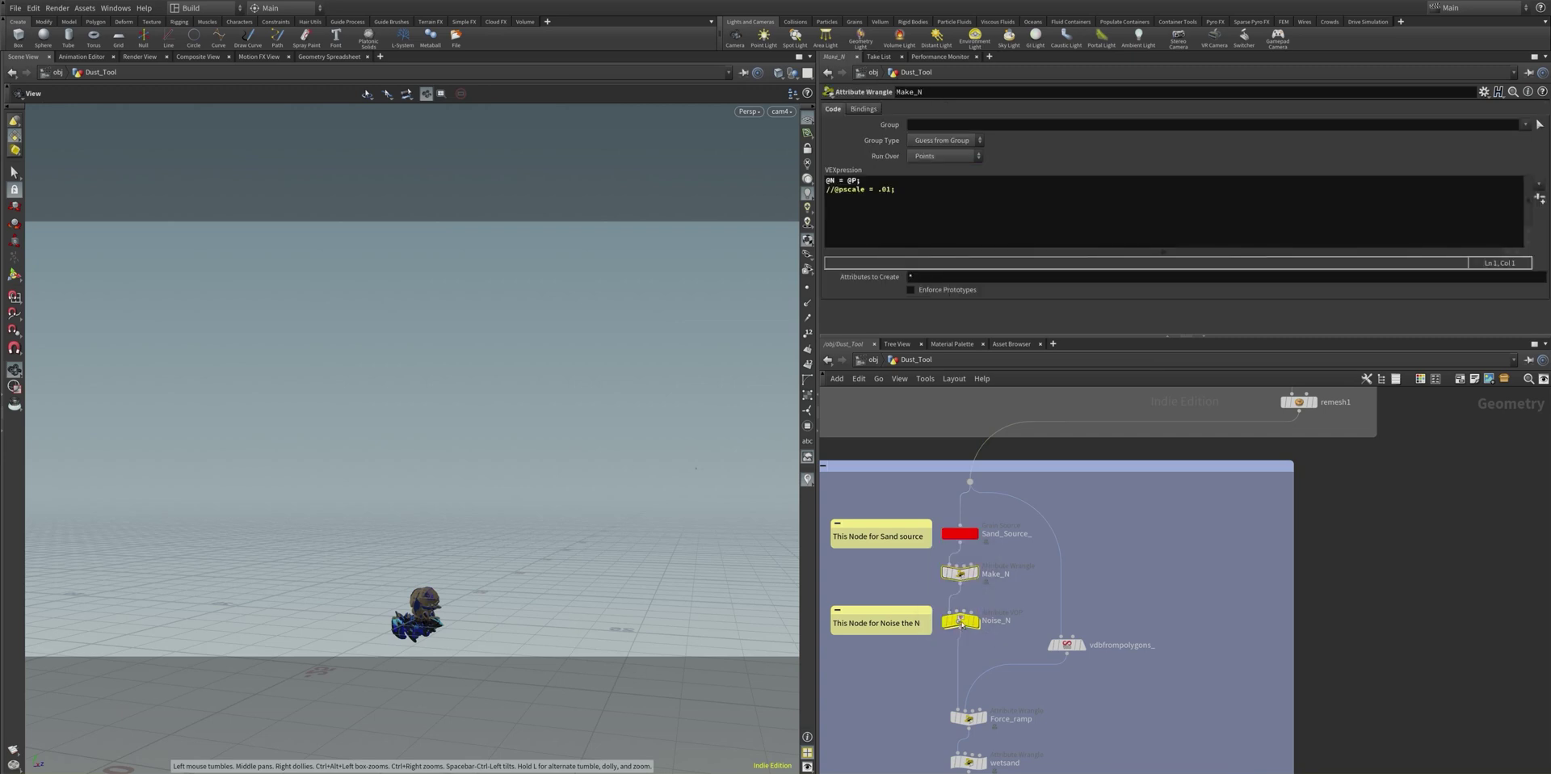
{"action": "scroll", "coordinate": [1017, 263], "scroll_direction": "down", "scroll_amount": 1}
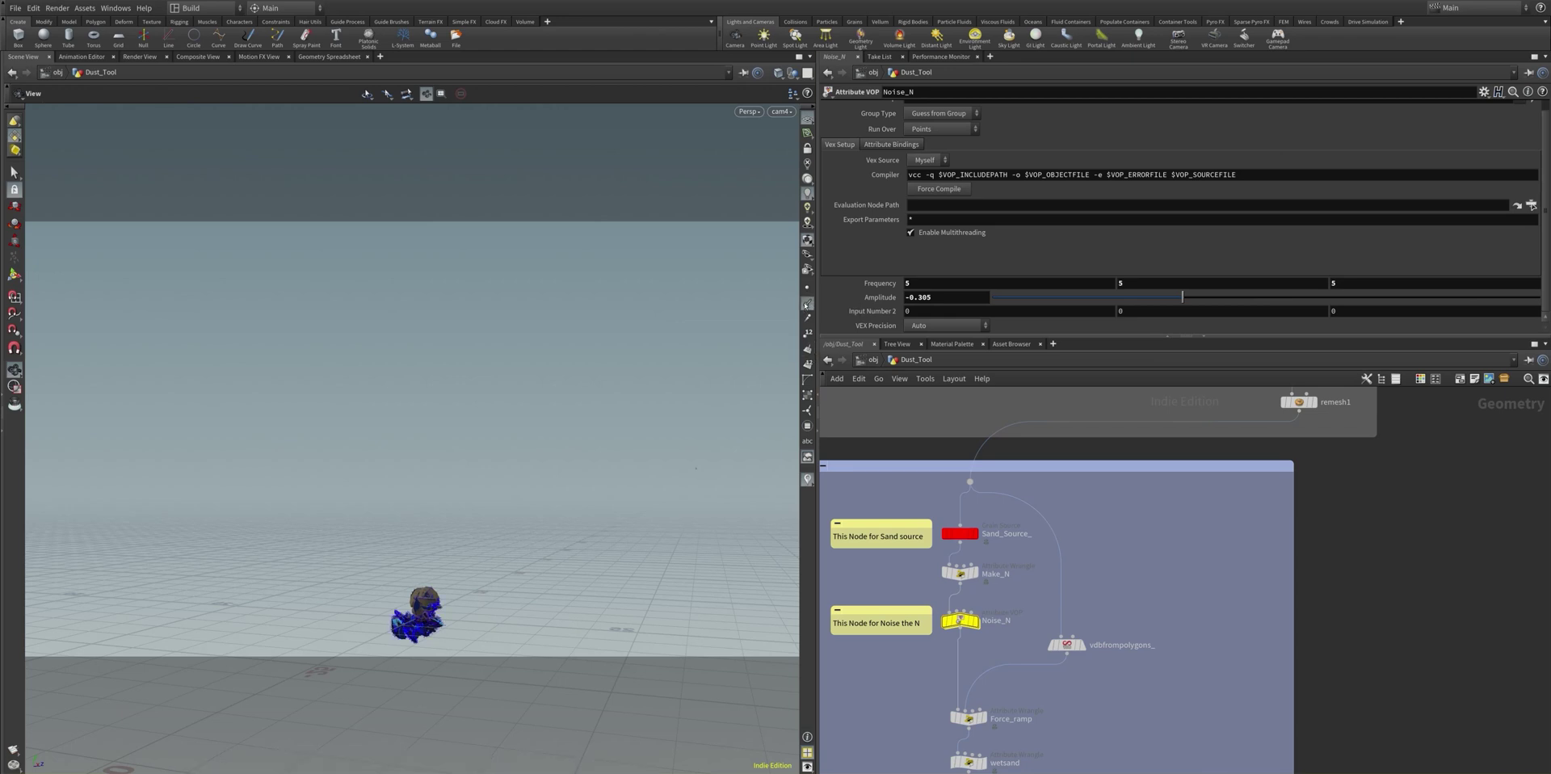
{"action": "left_click_drag", "start_coordinate": [614, 484], "coordinate": [563, 430]}
{"action": "scroll", "coordinate": [465, 474], "scroll_direction": "up", "scroll_amount": 5}
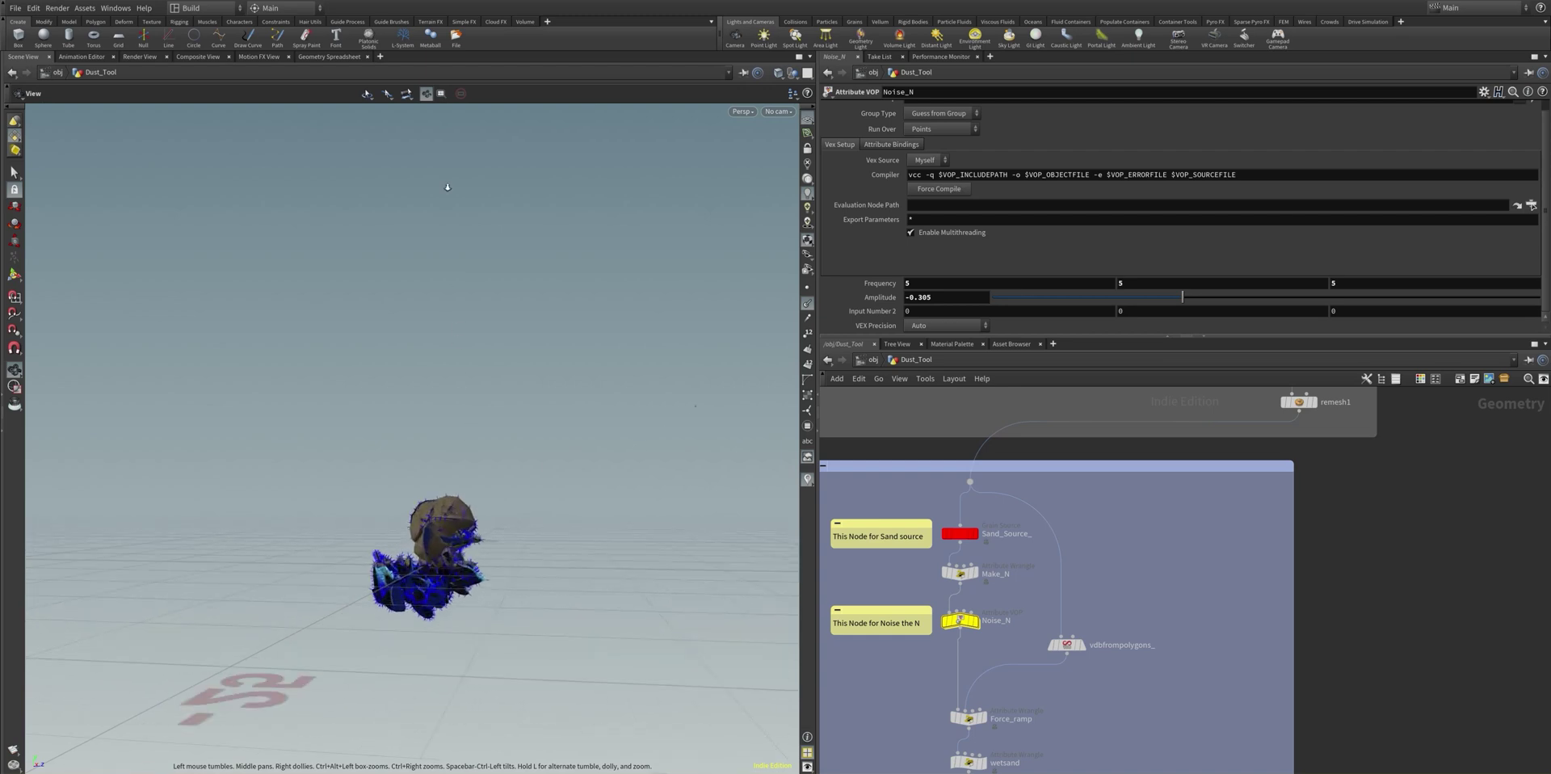
{"action": "left_click_drag", "start_coordinate": [478, 493], "coordinate": [510, 644]}
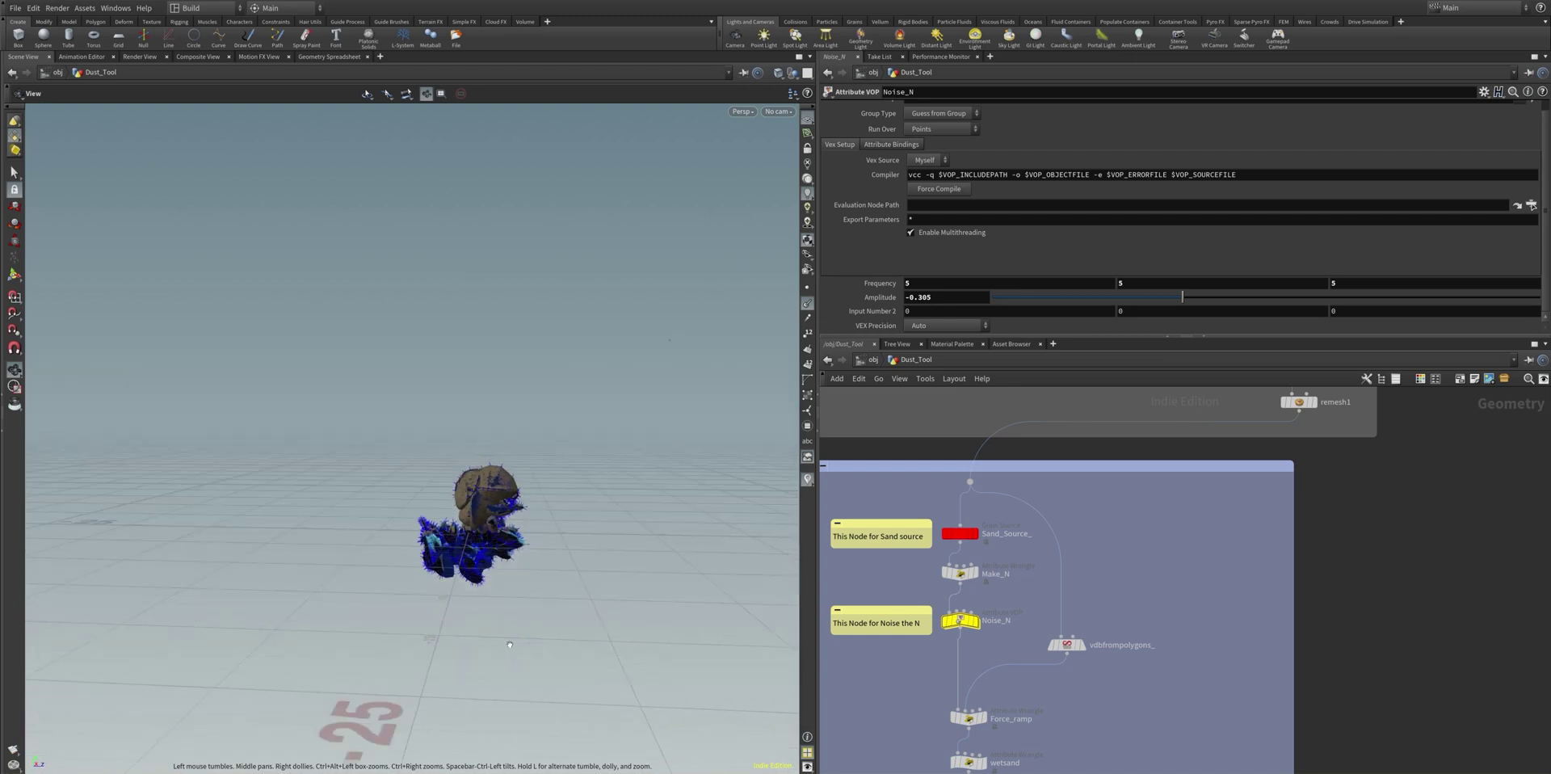
{"action": "left_click_drag", "start_coordinate": [538, 527], "coordinate": [557, 469]}
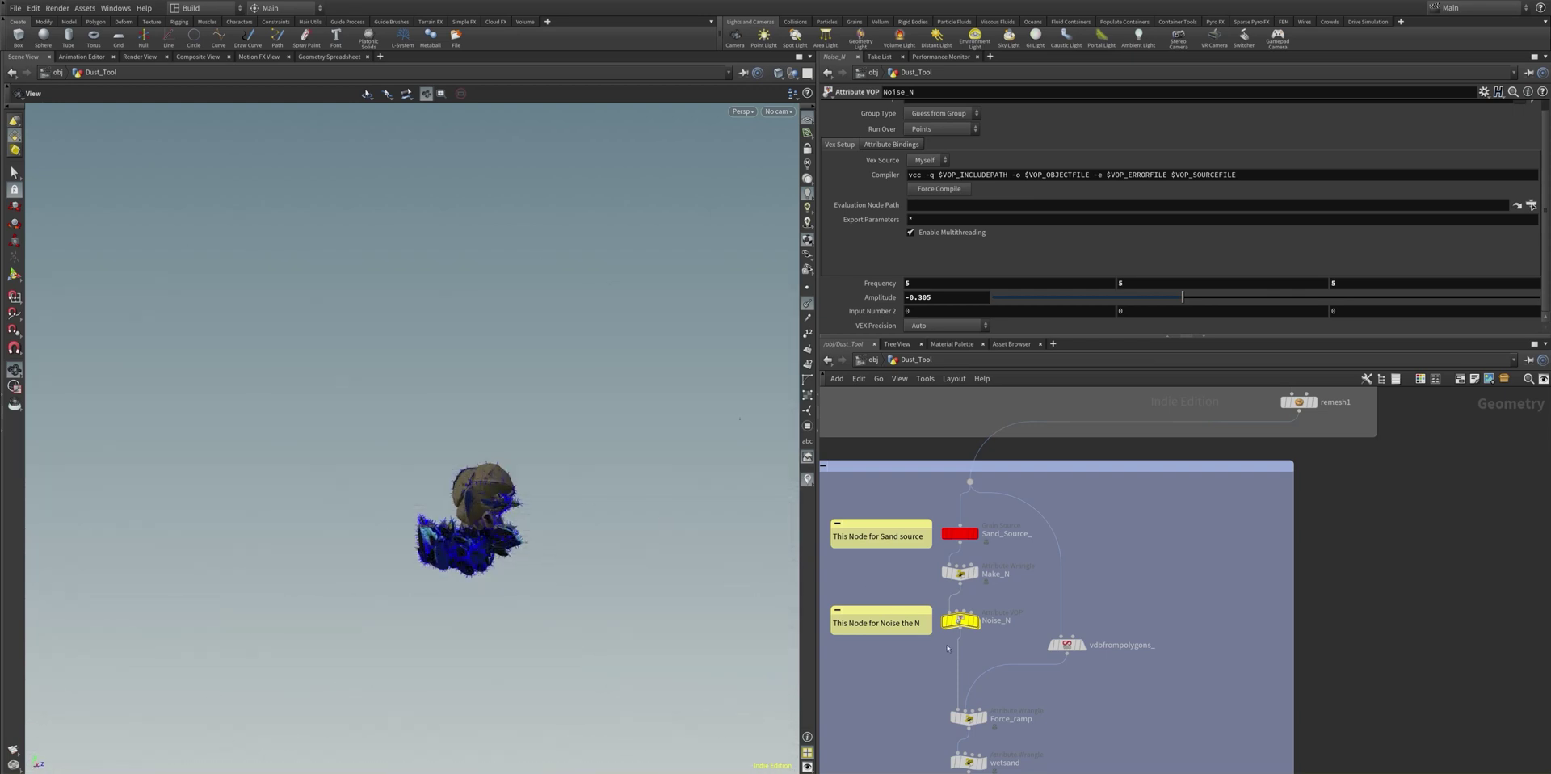
{"action": "left_click", "coordinate": [917, 282]}
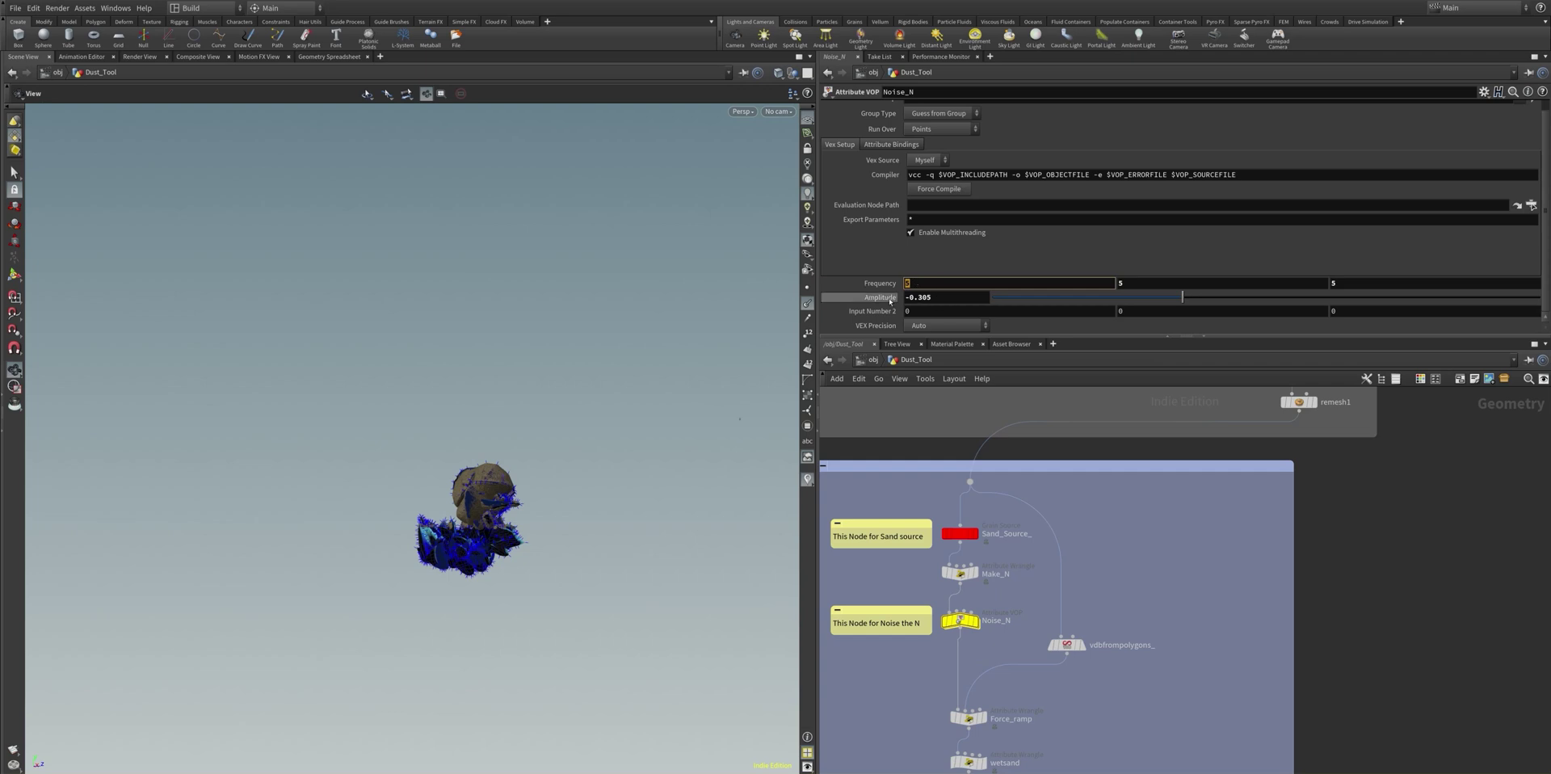
Examine the Force_ramp code and ramp, the wetsand wetness setting and the Sand_Source_v1 cache settings
{"action": "scroll", "coordinate": [1128, 612], "scroll_direction": "down", "scroll_amount": 3}
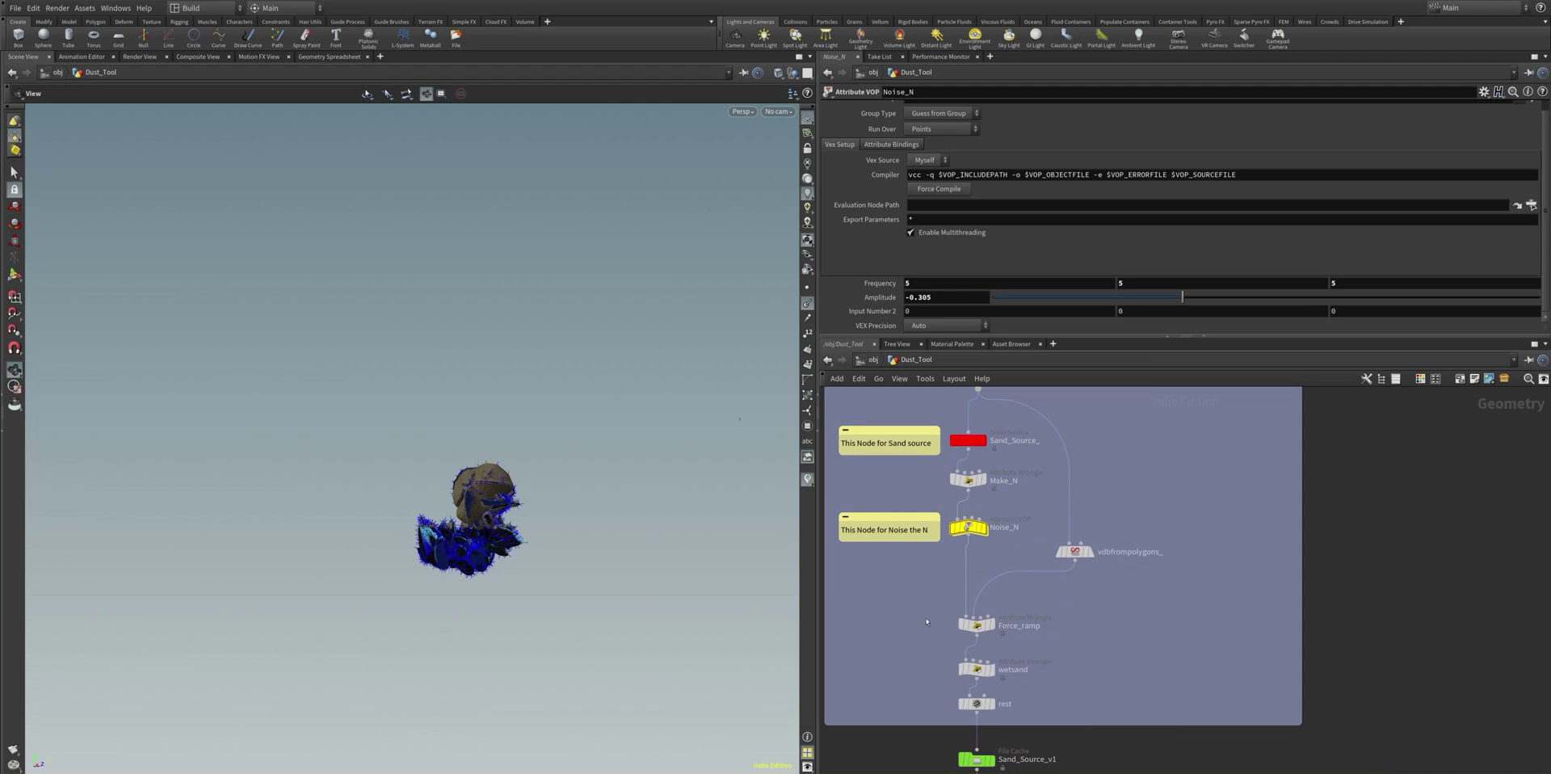
{"action": "left_click", "coordinate": [975, 624]}
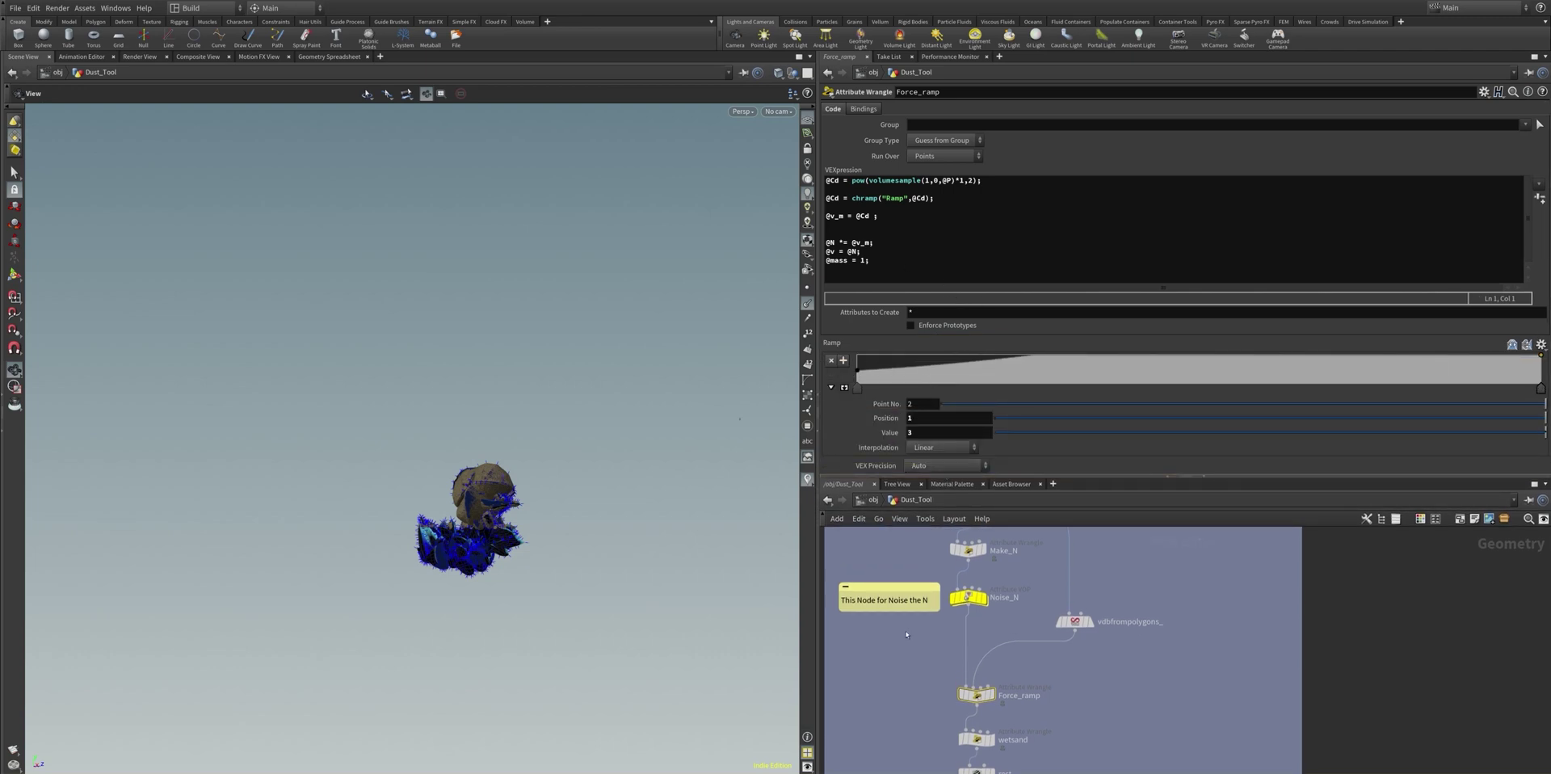
{"action": "middle_click_drag", "start_coordinate": [902, 611], "coordinate": [890, 534]}
{"action": "left_click", "coordinate": [968, 663]}
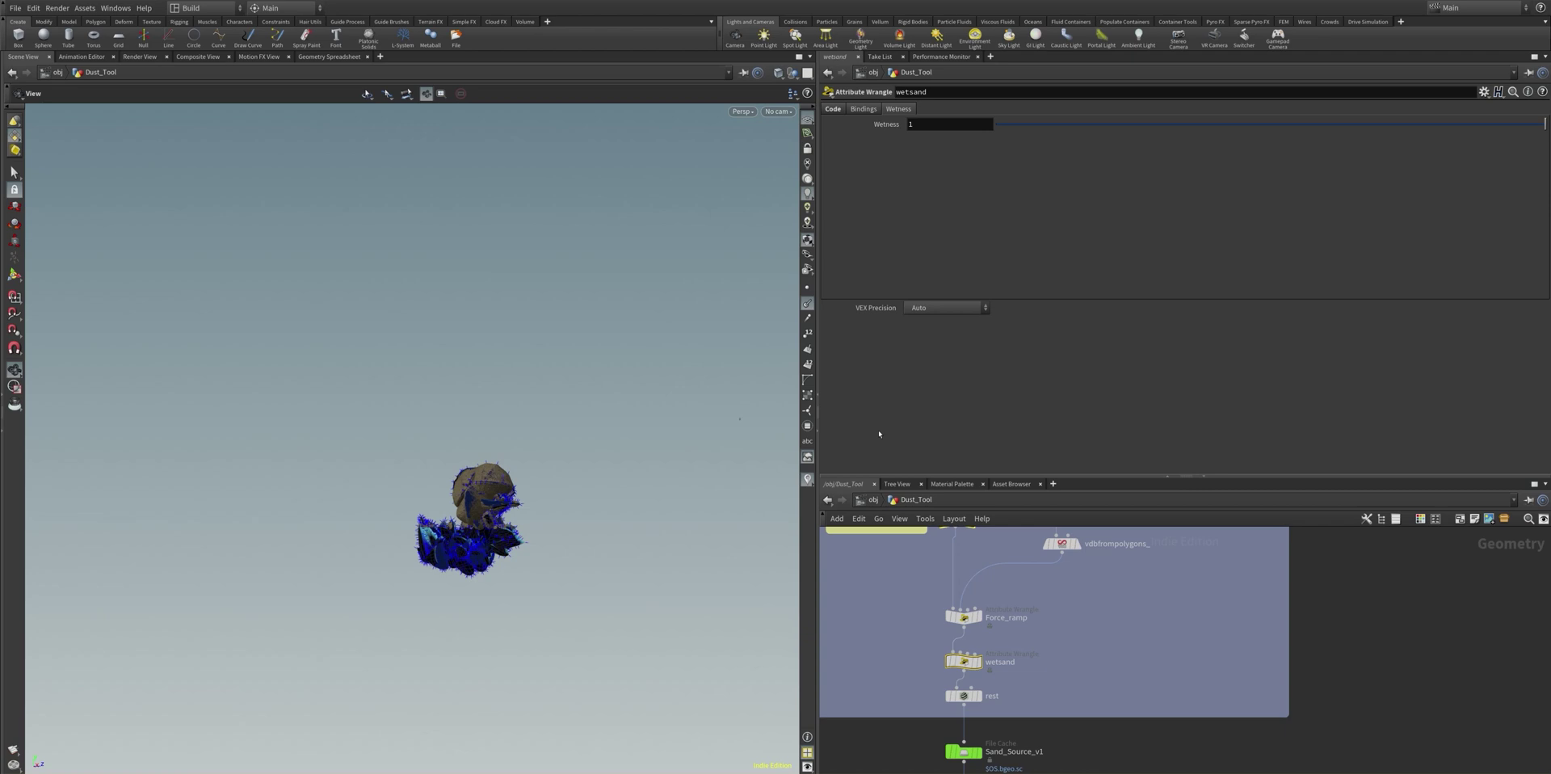
{"action": "middle_click_drag", "start_coordinate": [1068, 697], "coordinate": [1050, 561]}
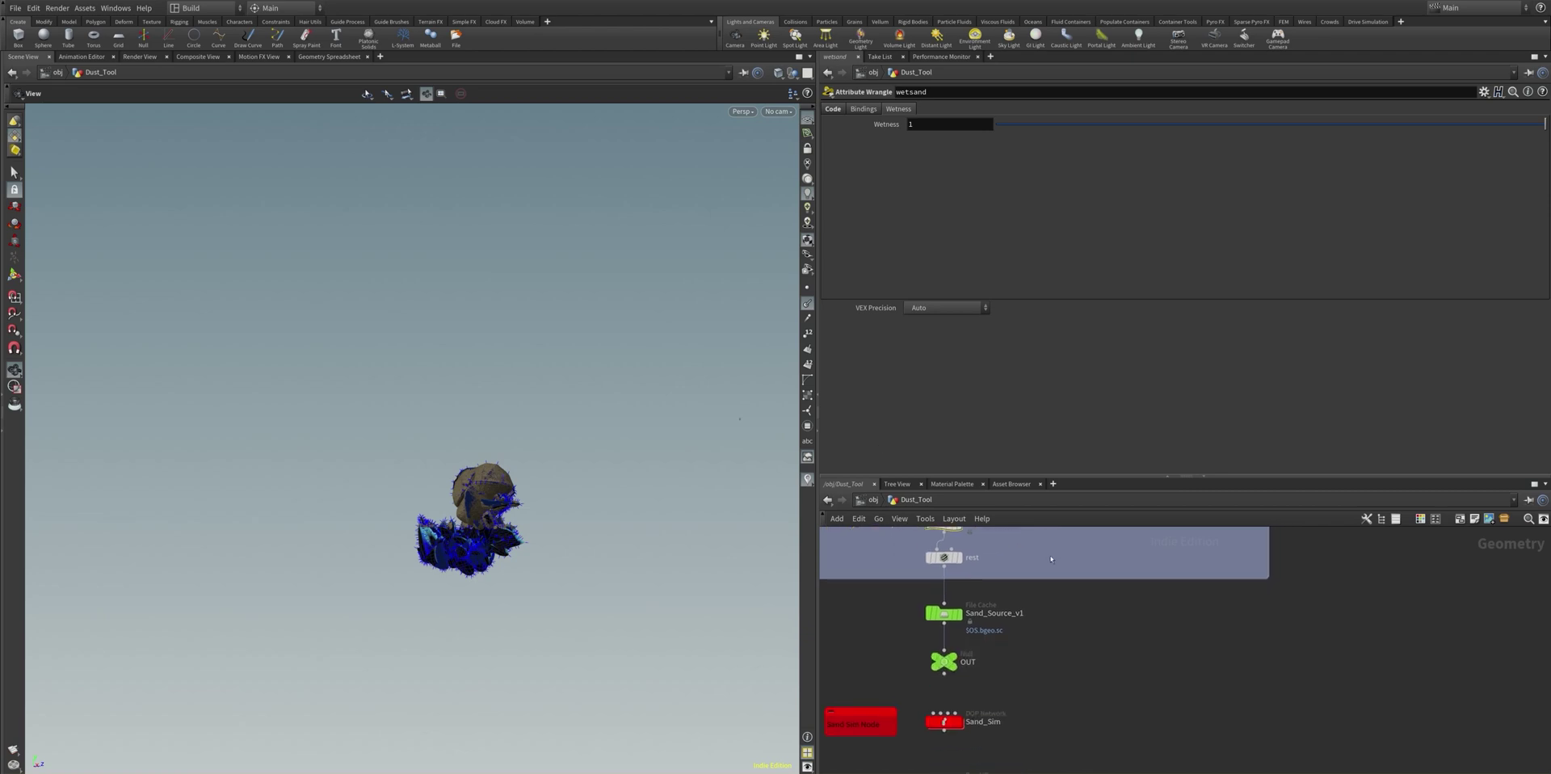
{"action": "left_click", "coordinate": [944, 613]}
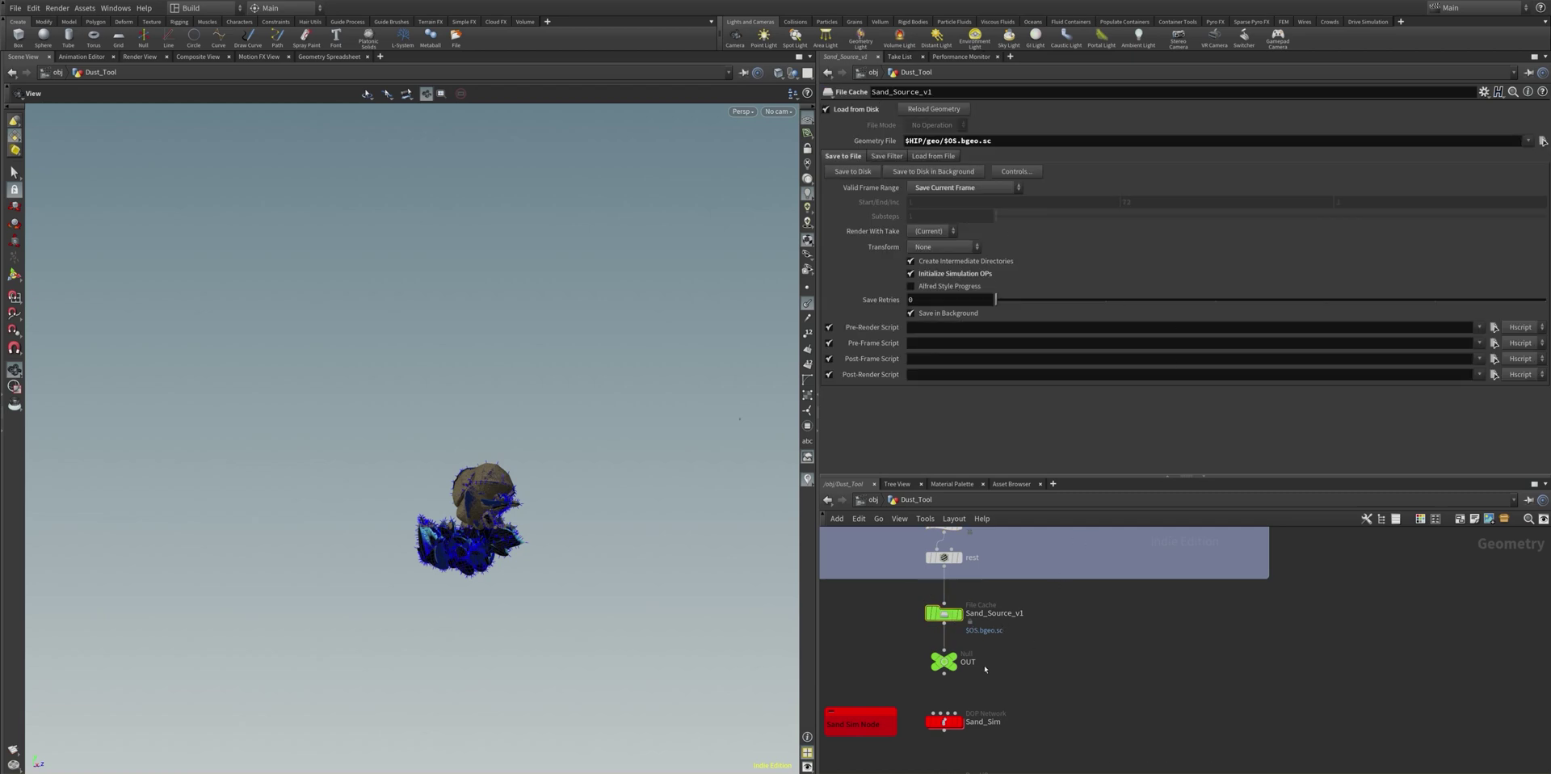
Enter the Sand_Sim DOP network and turn off the point normals display in the viewport
{"action": "middle_click_drag", "start_coordinate": [1010, 675], "coordinate": [1022, 598]}
{"action": "double_click", "coordinate": [962, 657]}
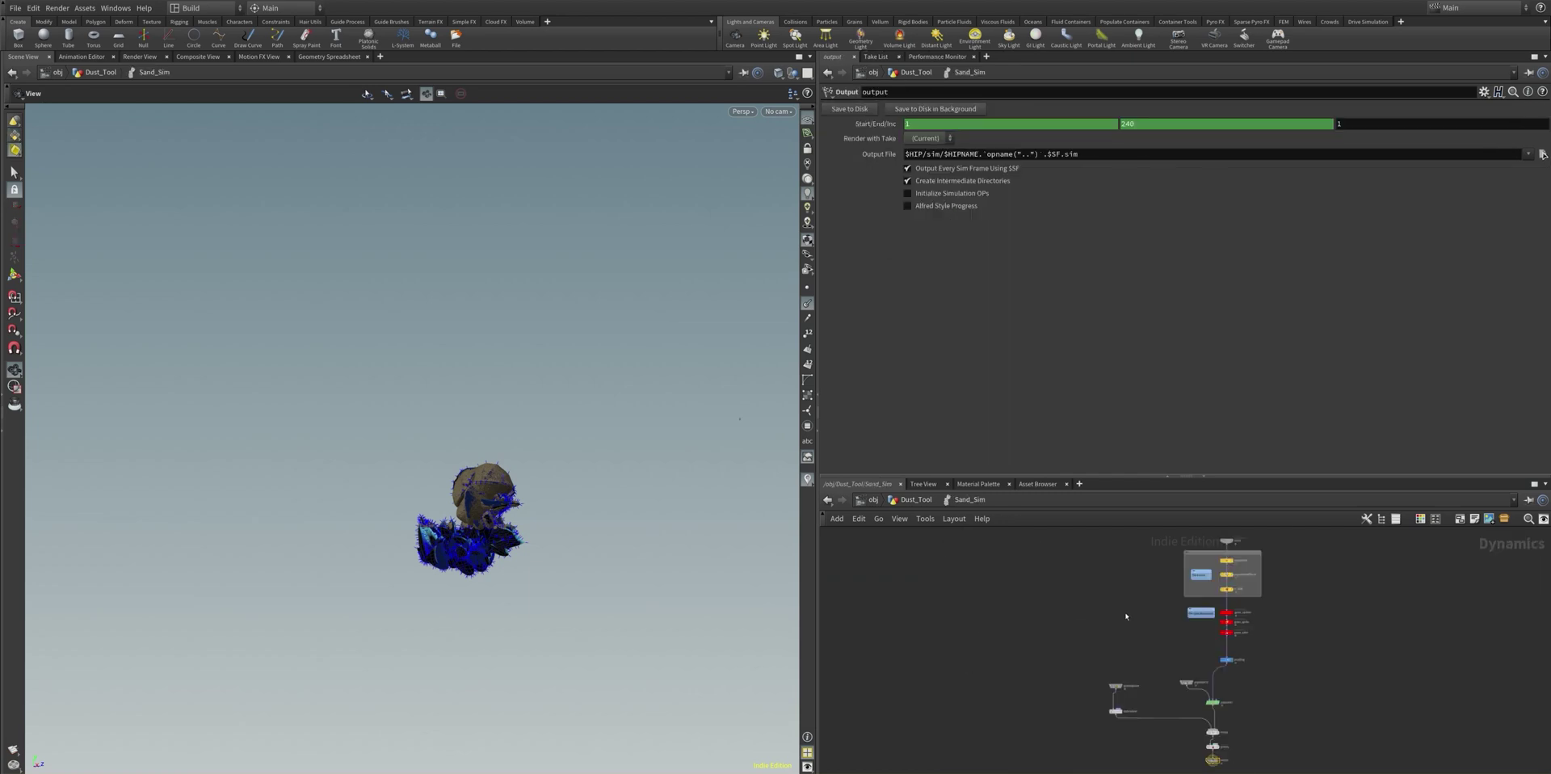
{"action": "middle_click_drag", "start_coordinate": [1141, 613], "coordinate": [901, 621]}
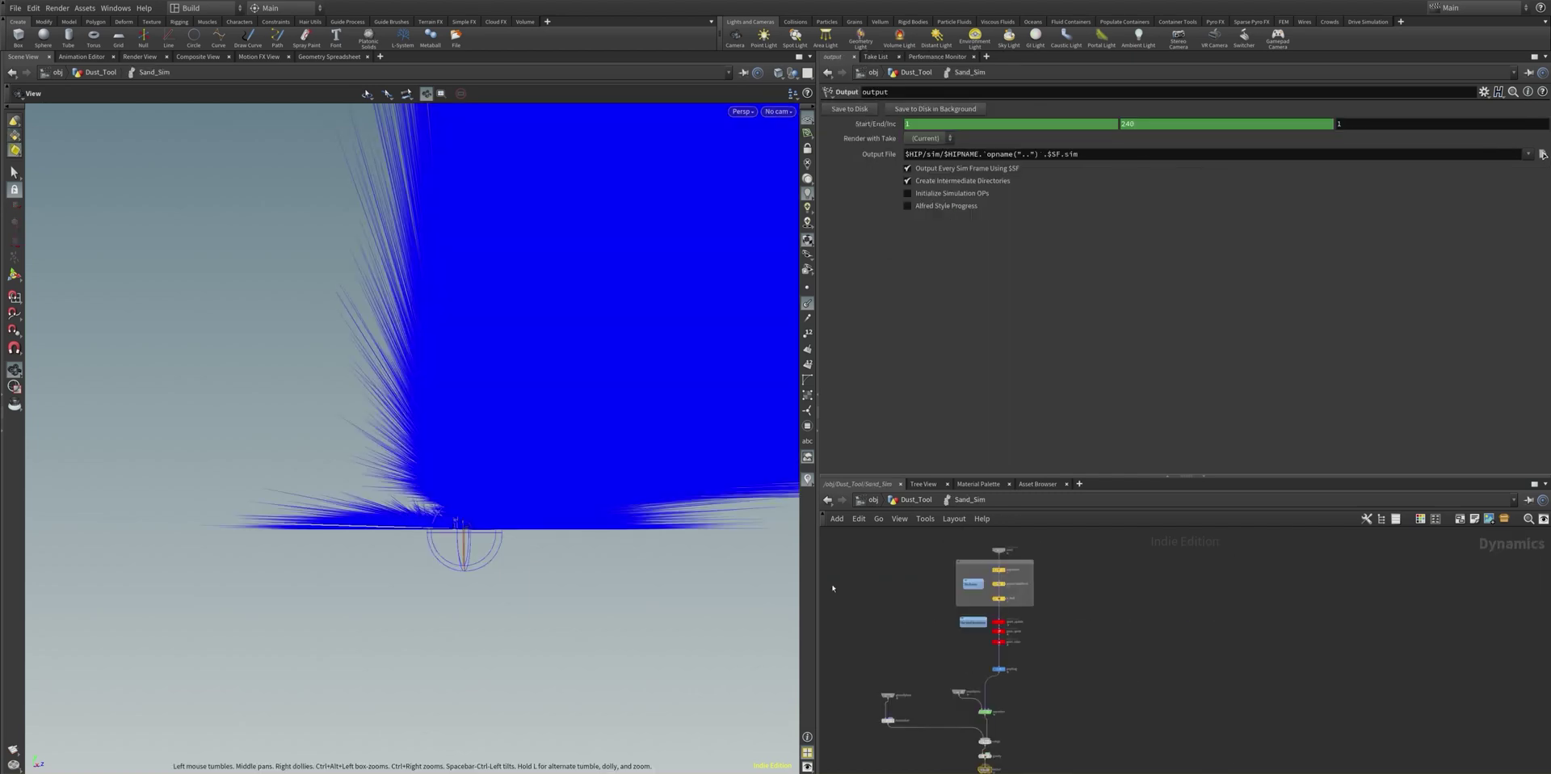
{"action": "left_click", "coordinate": [807, 303]}
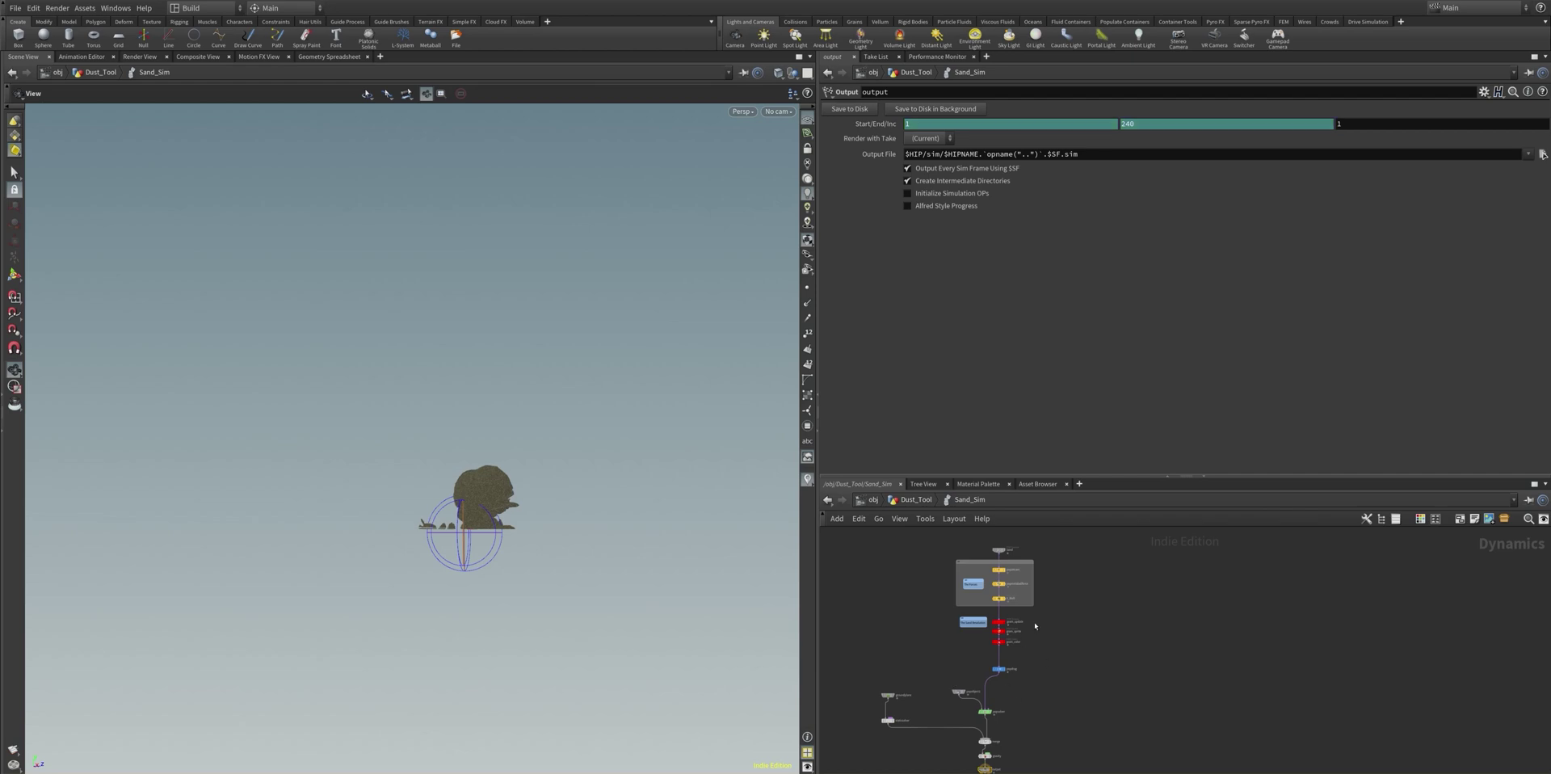
Set the force scale of the popattract node in The Forces group to -500
{"action": "scroll", "coordinate": [1038, 622], "scroll_direction": "up", "scroll_amount": 5}
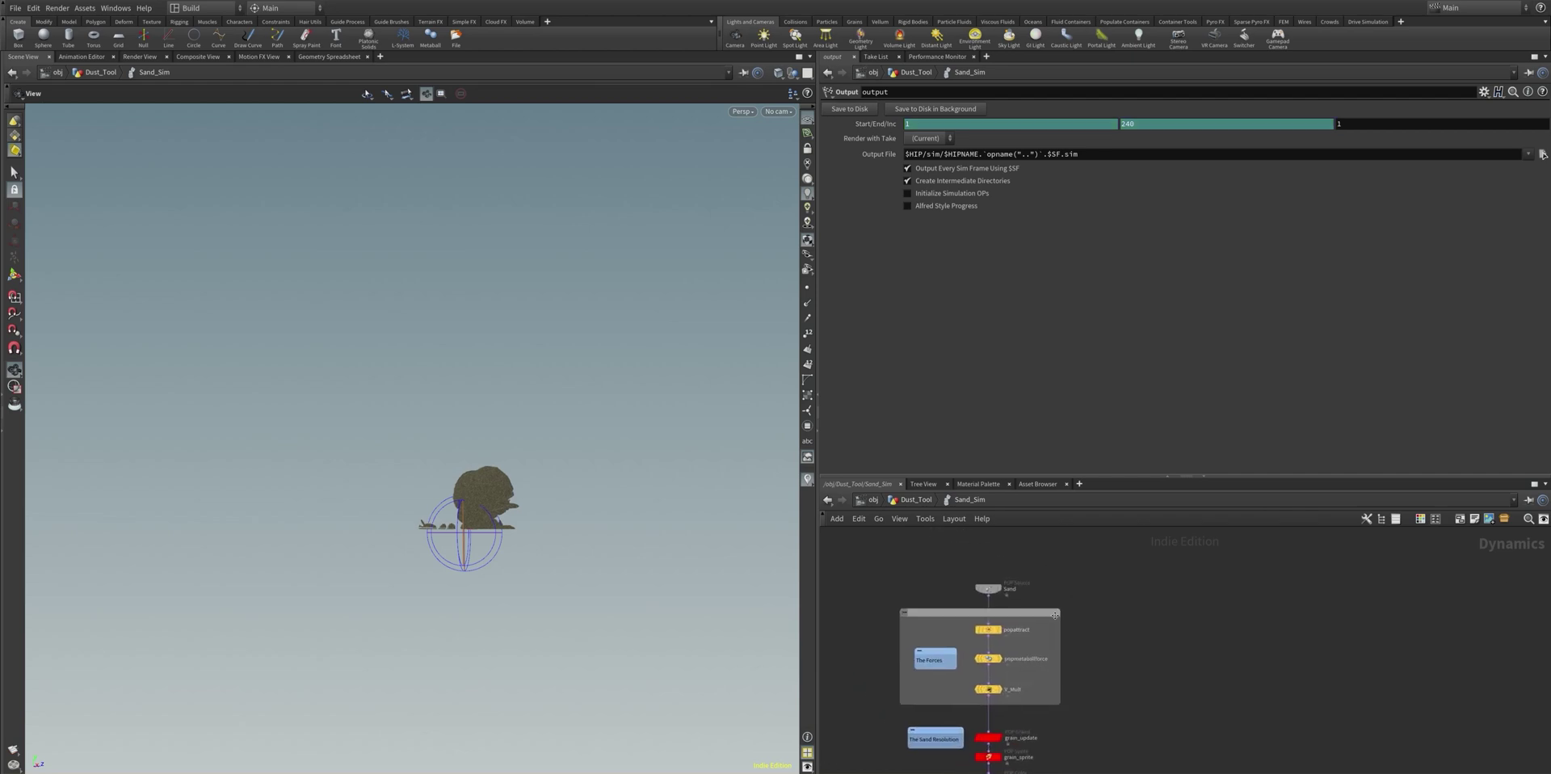
{"action": "scroll", "coordinate": [1054, 616], "scroll_direction": "up", "scroll_amount": 2}
{"action": "left_click", "coordinate": [976, 629]}
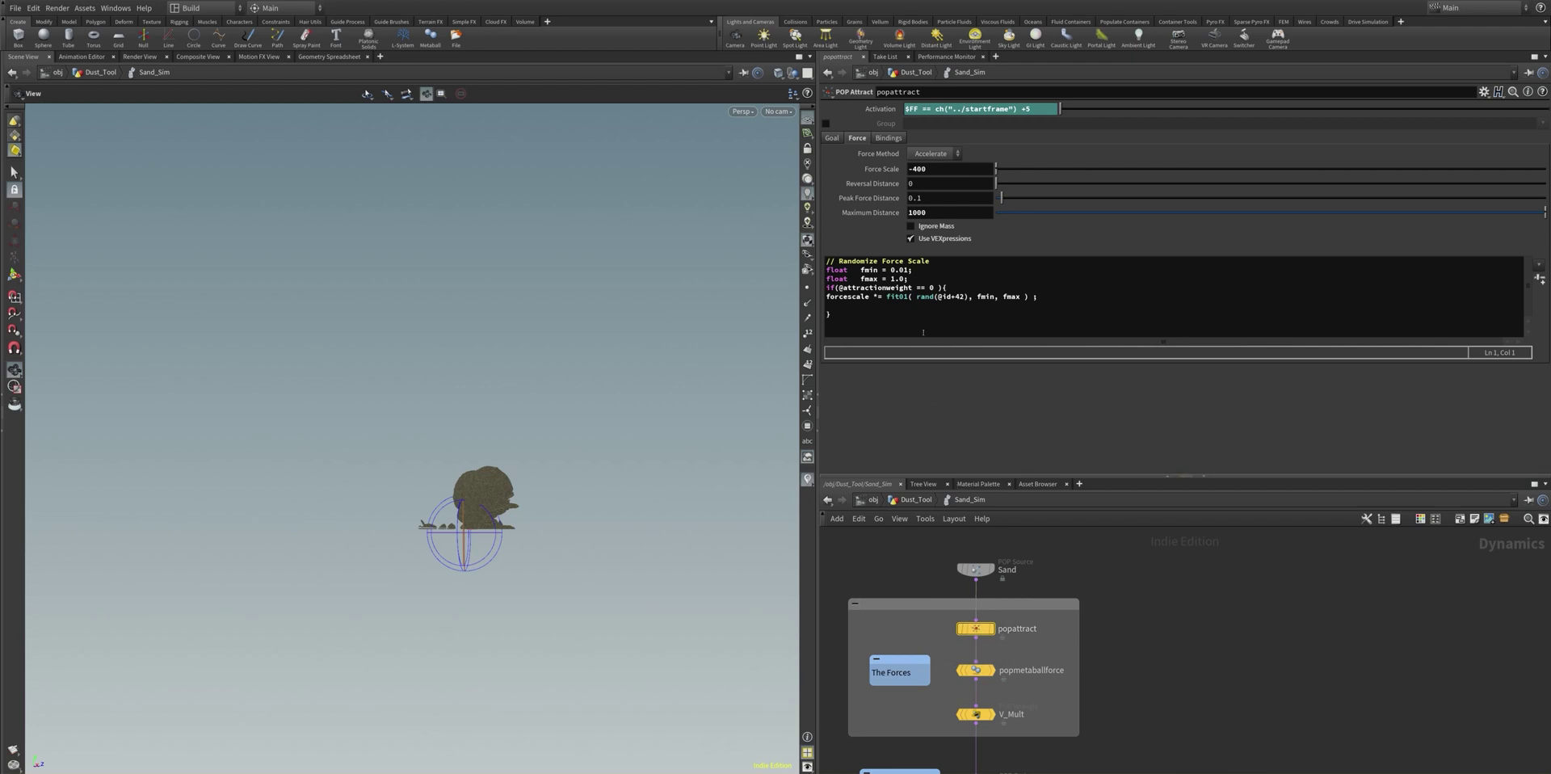
{"action": "left_click", "coordinate": [917, 168]}
{"action": "type", "text": "5"}
{"action": "key", "text": "Return"}
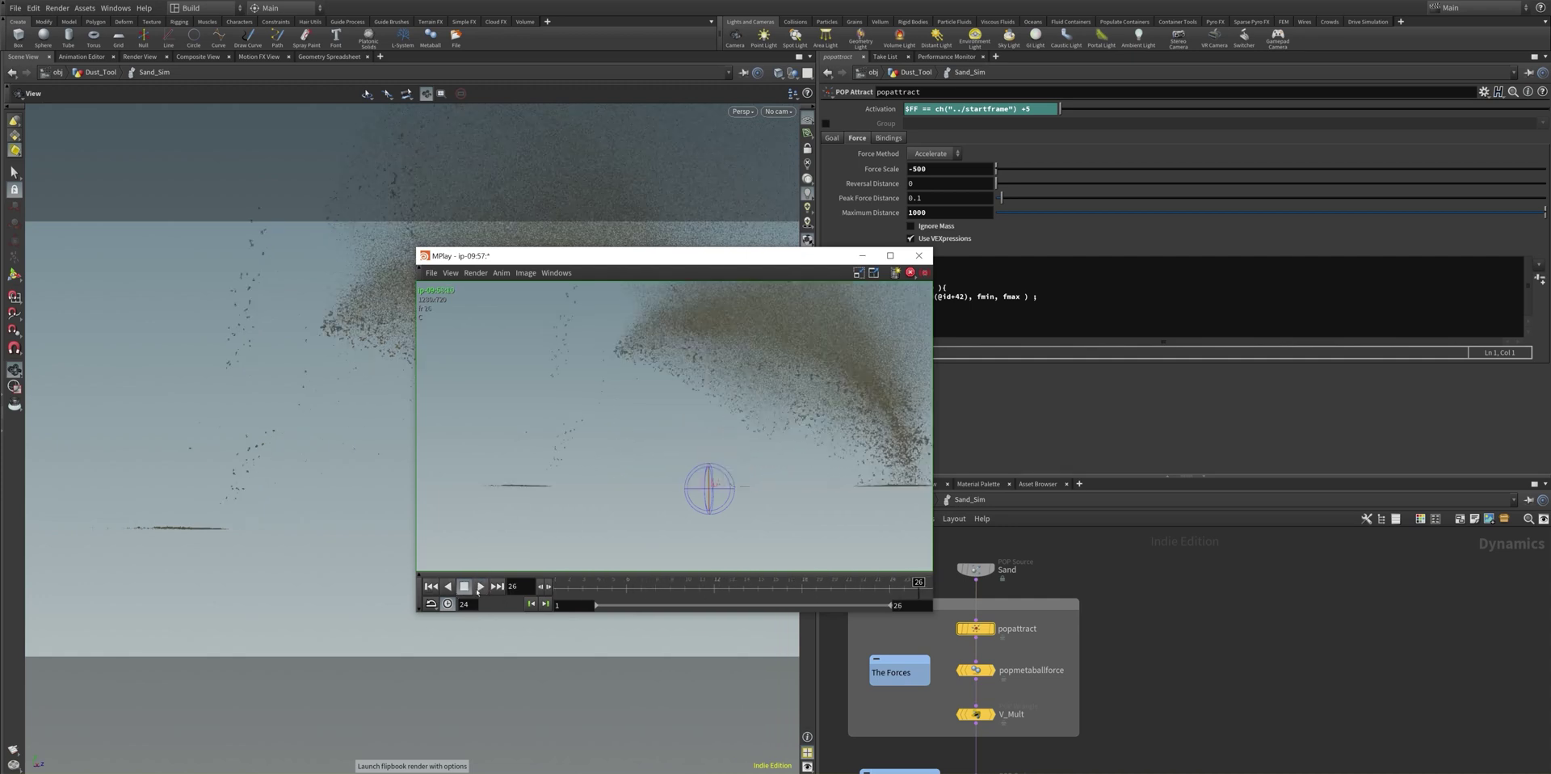
Play and pause the new flipbook to examine how the sand scatters with the stronger attract force
{"action": "left_click", "coordinate": [480, 588]}
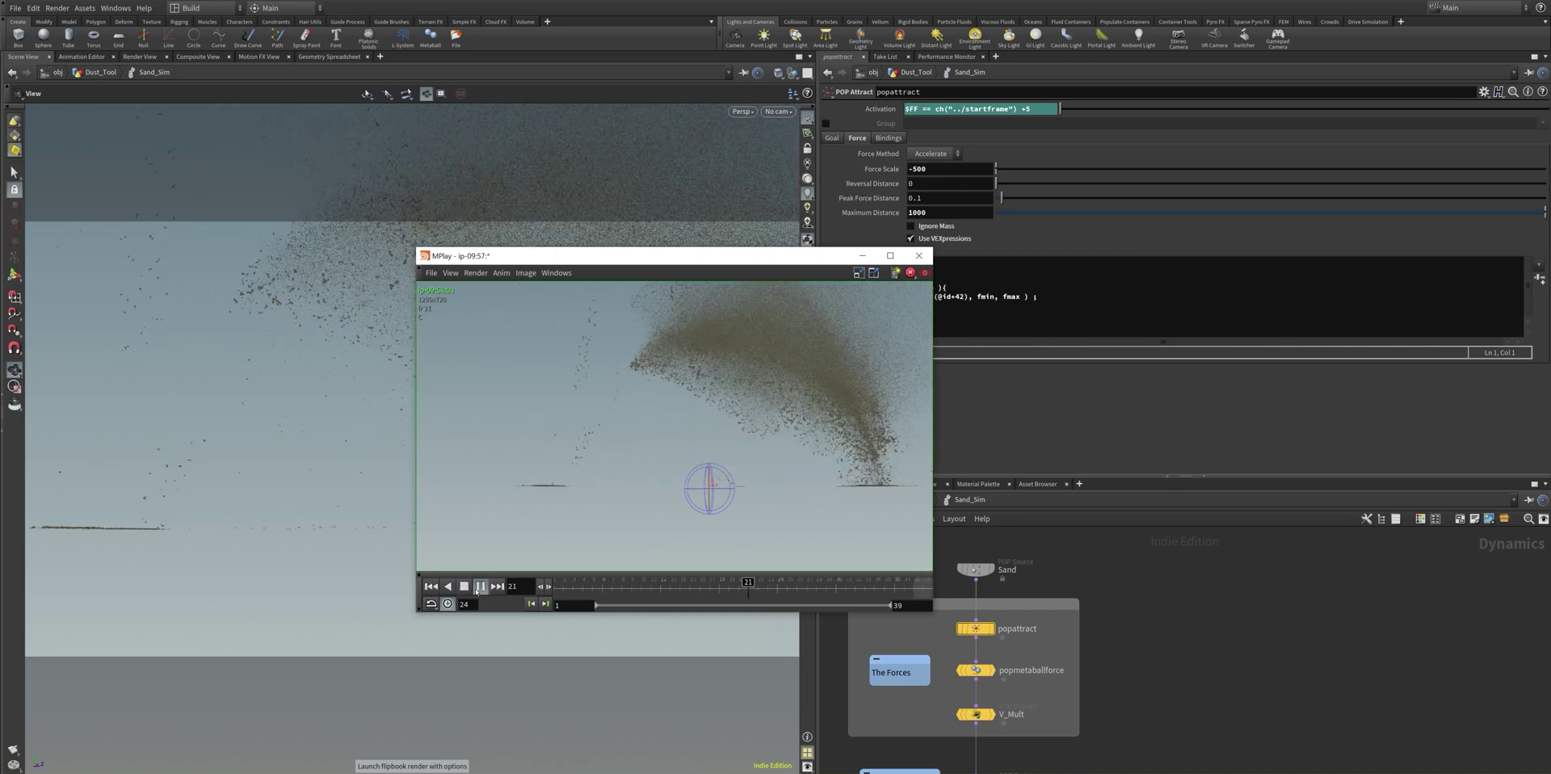
{"action": "left_click", "coordinate": [483, 588]}
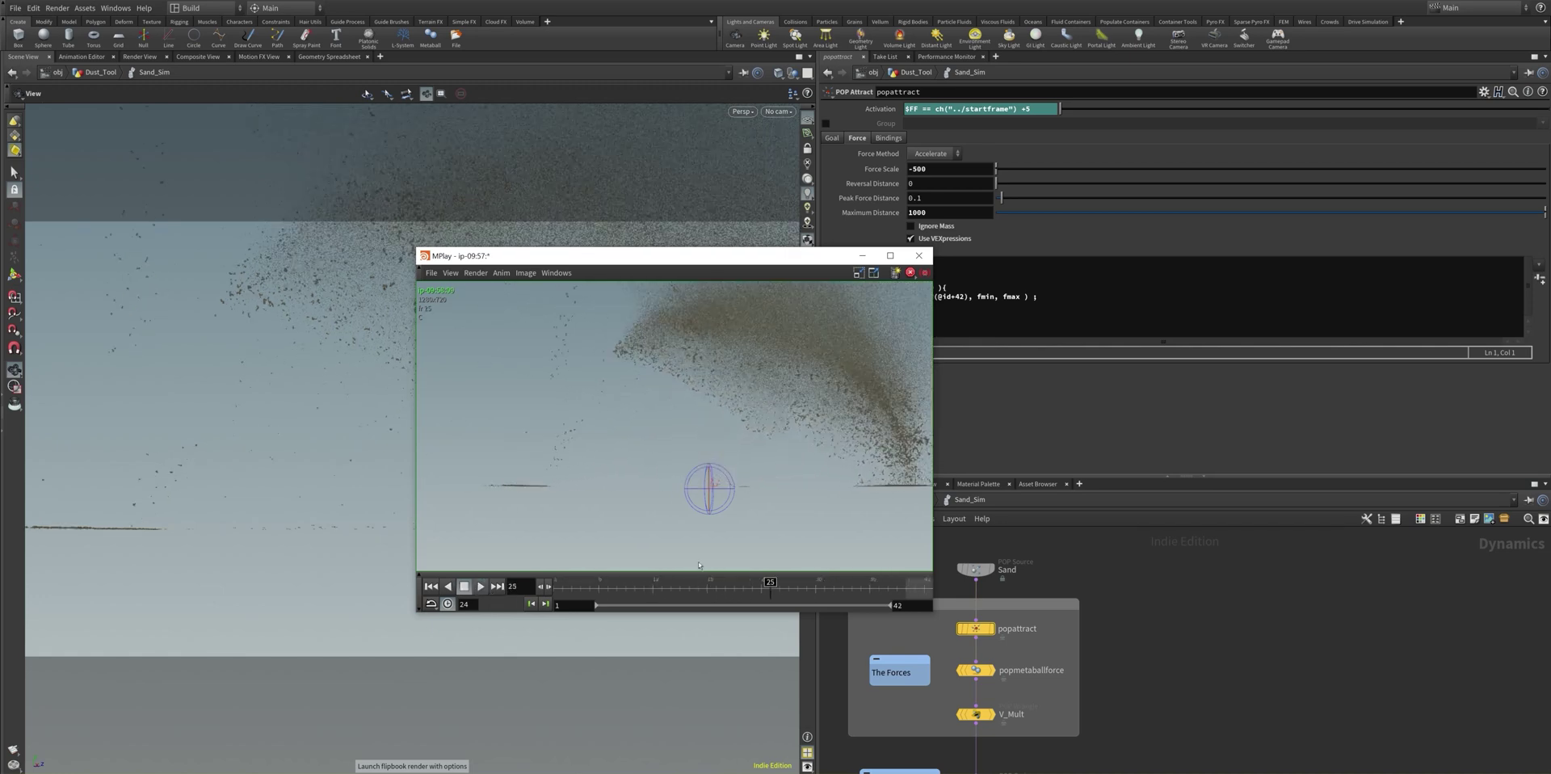
{"action": "left_click", "coordinate": [480, 586]}
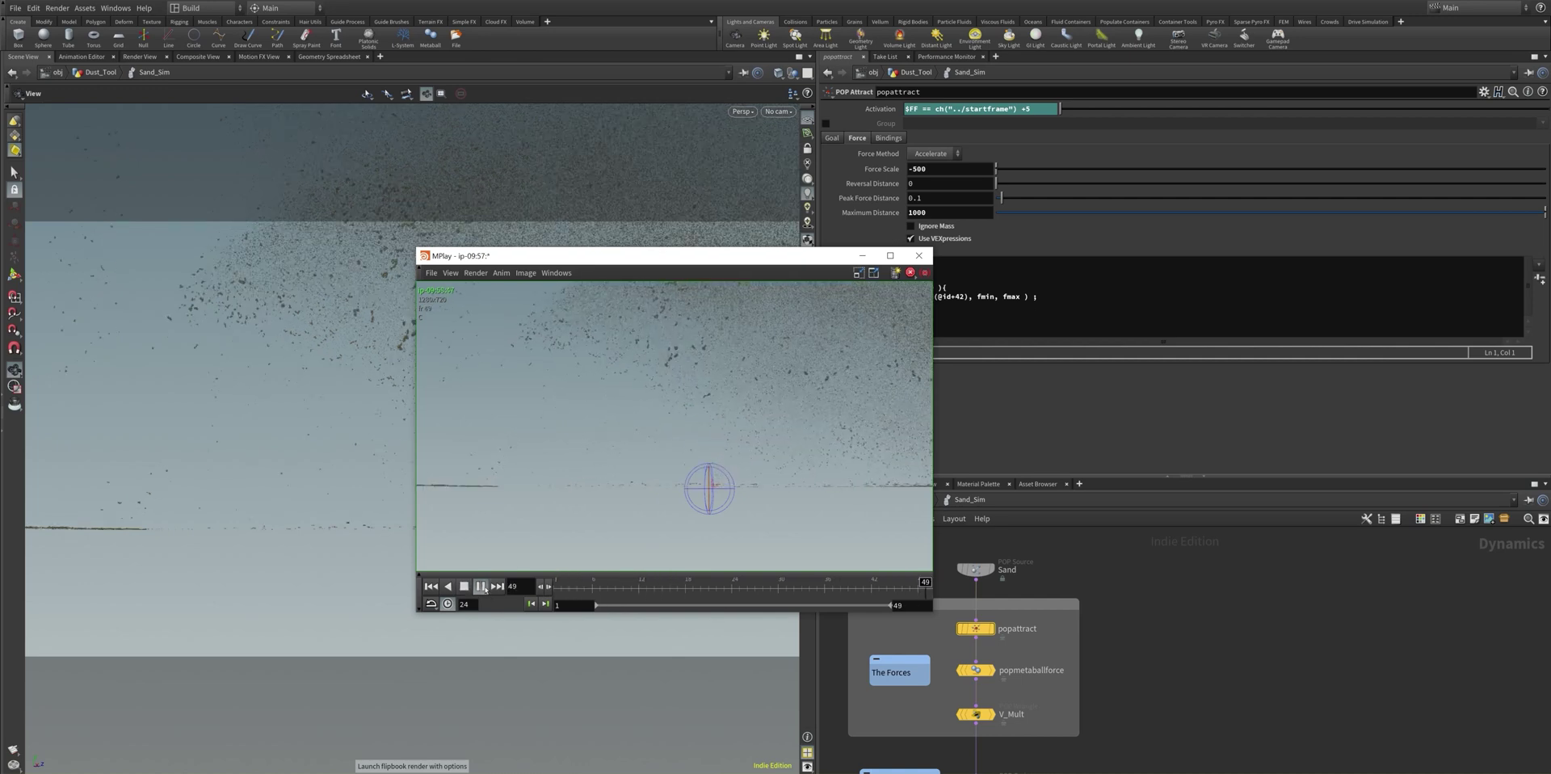
{"action": "left_click", "coordinate": [481, 587]}
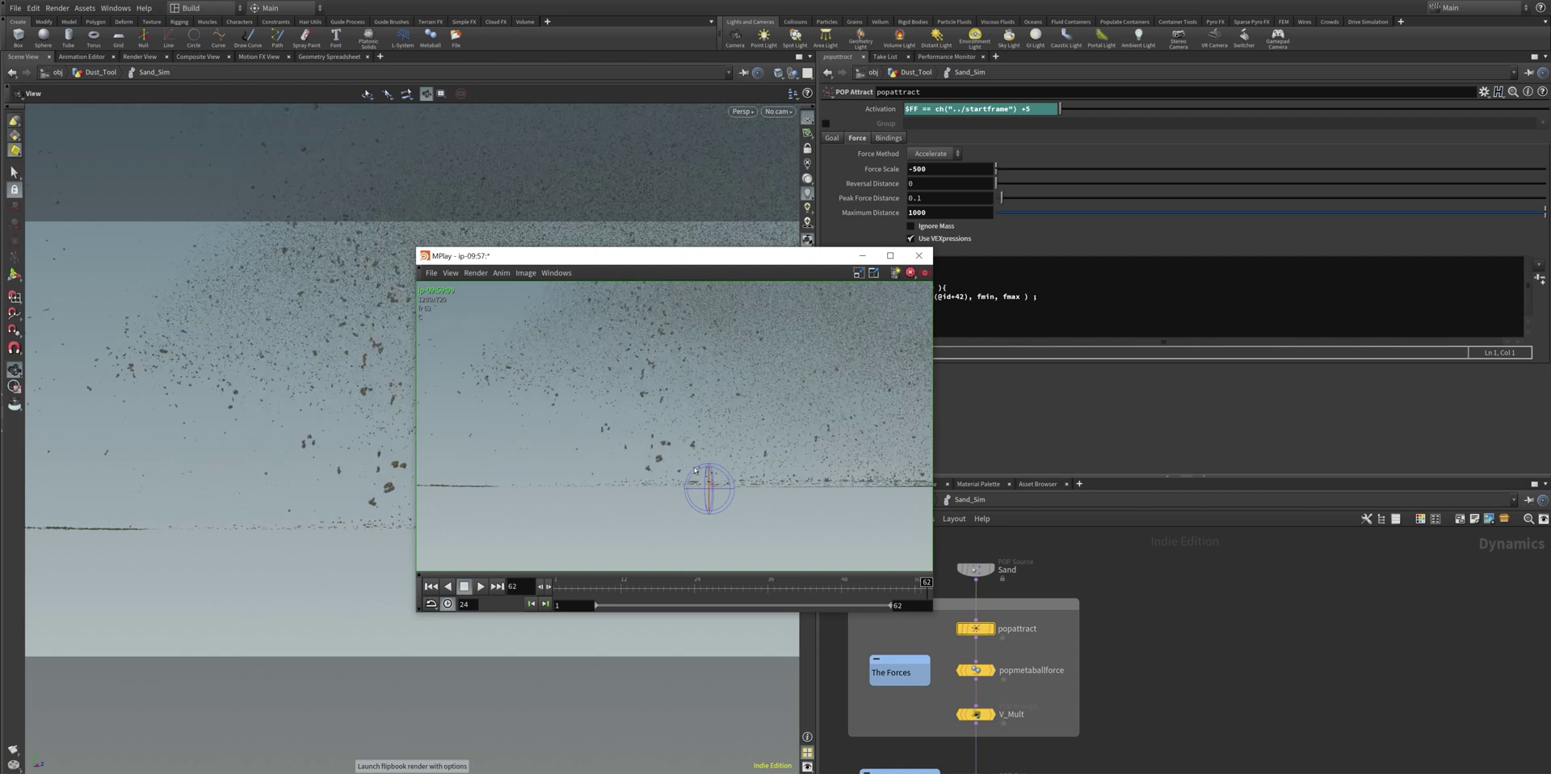
{"action": "left_click", "coordinate": [481, 585]}
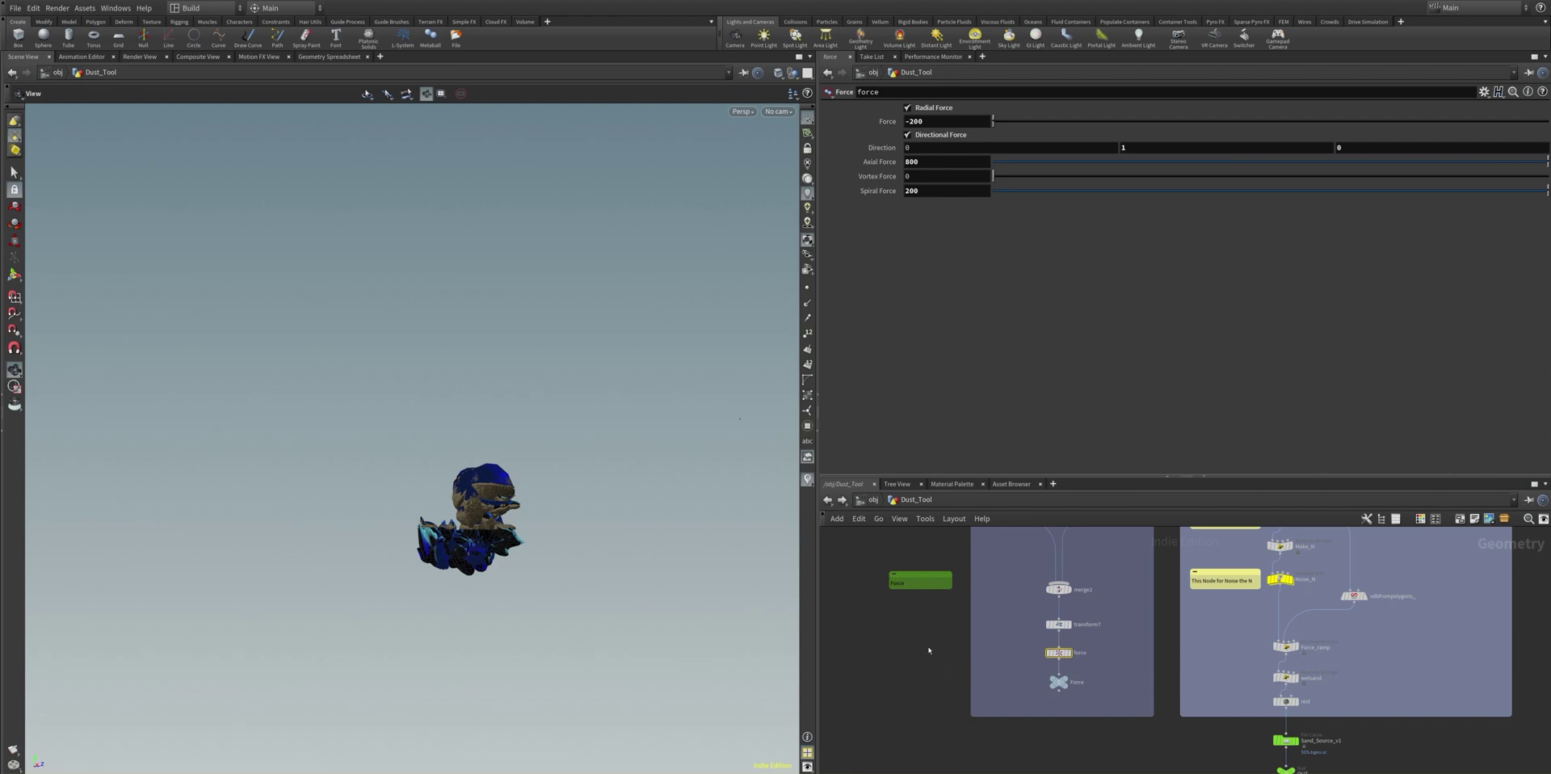
Examine the direction, axial, vortex and spiral force settings of the force node in Dust_Tool
{"action": "middle_click_drag", "start_coordinate": [1016, 666], "coordinate": [962, 672]}
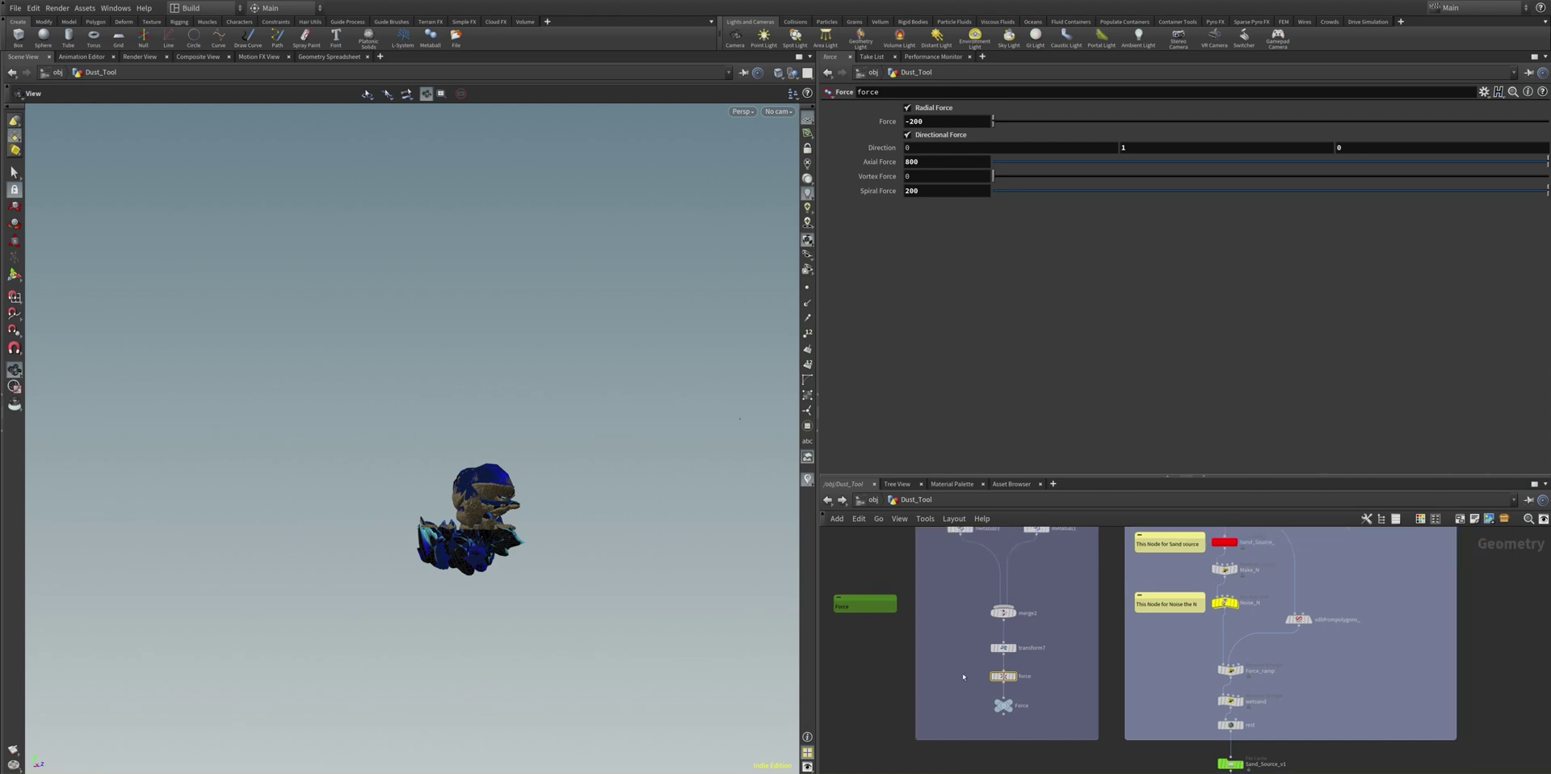
{"action": "scroll", "coordinate": [967, 674], "scroll_direction": "up", "scroll_amount": 2}
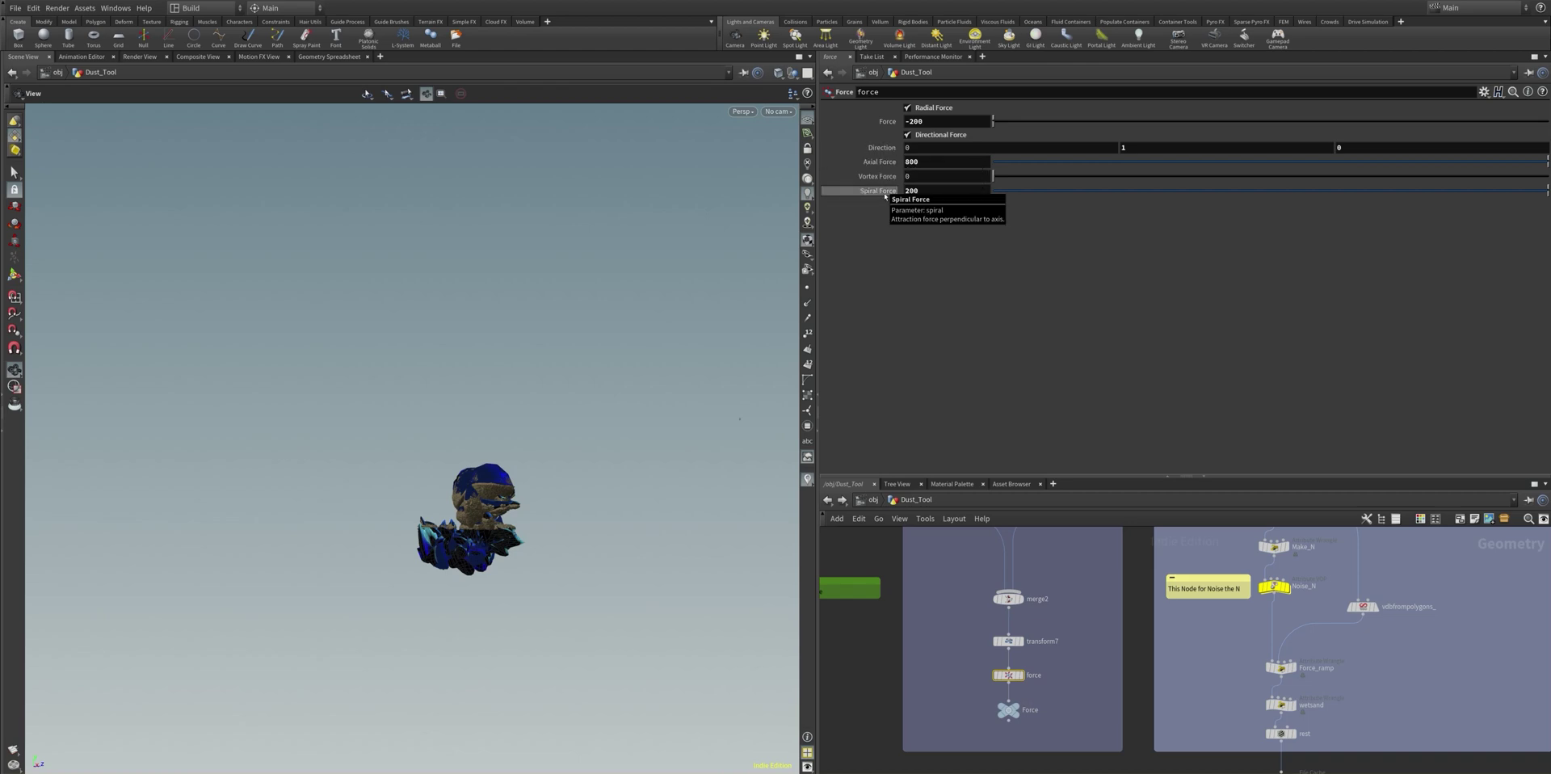
{"action": "left_click", "coordinate": [1186, 149]}
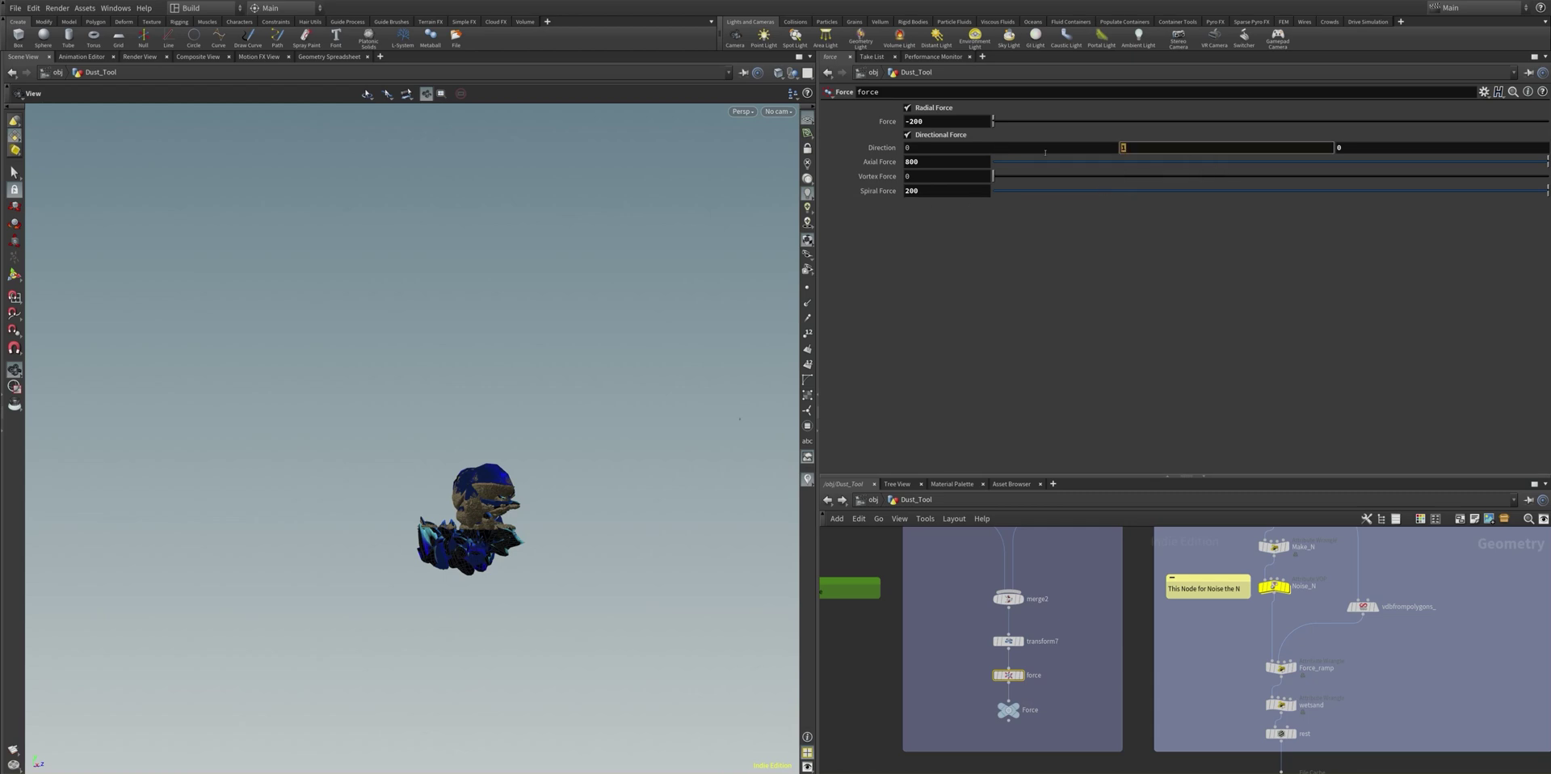
{"action": "left_click", "coordinate": [921, 177]}
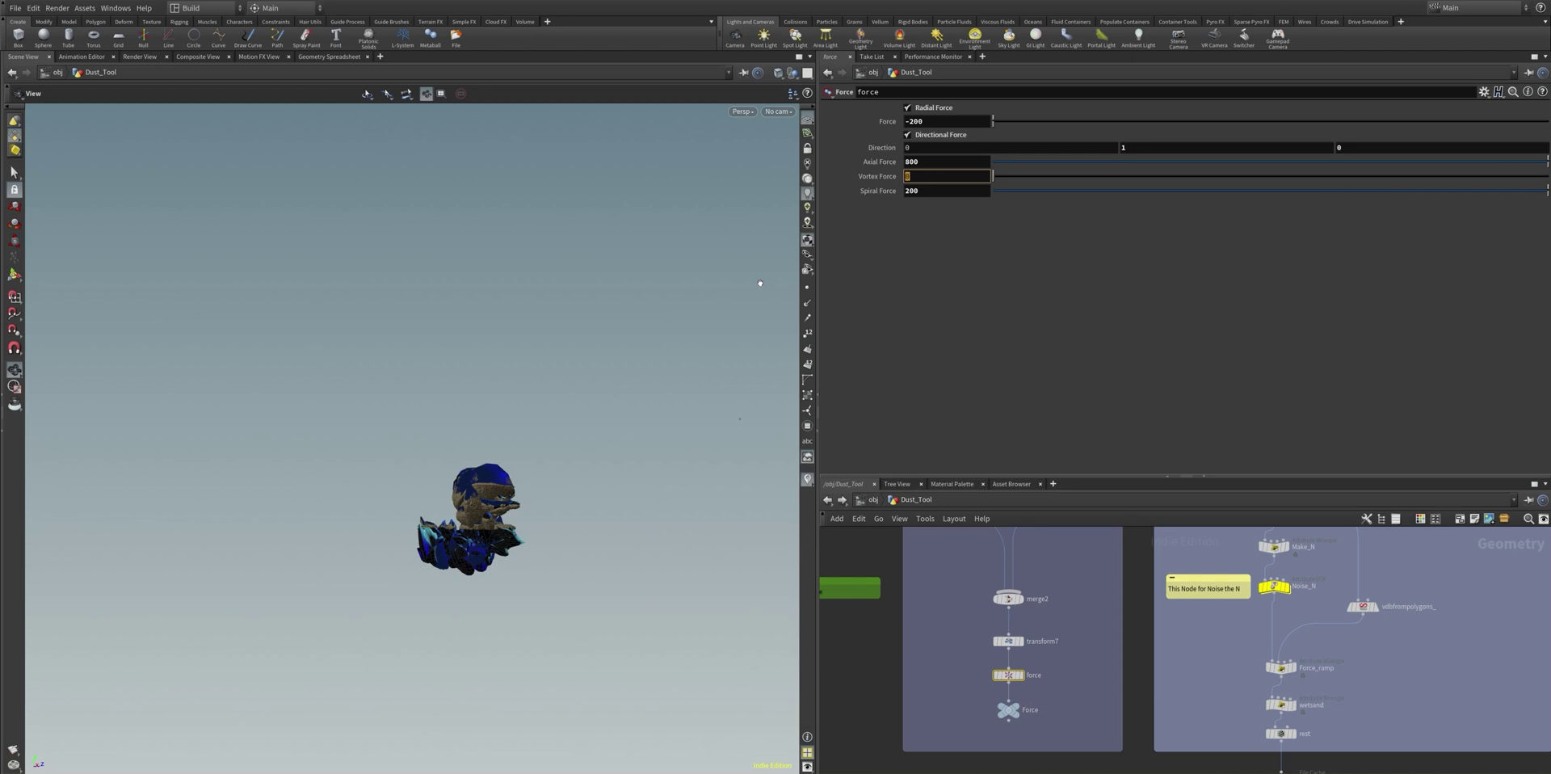
Set the Vortex Force of the force node to 100
{"action": "type", "text": "100"}
{"action": "key", "text": "Return"}
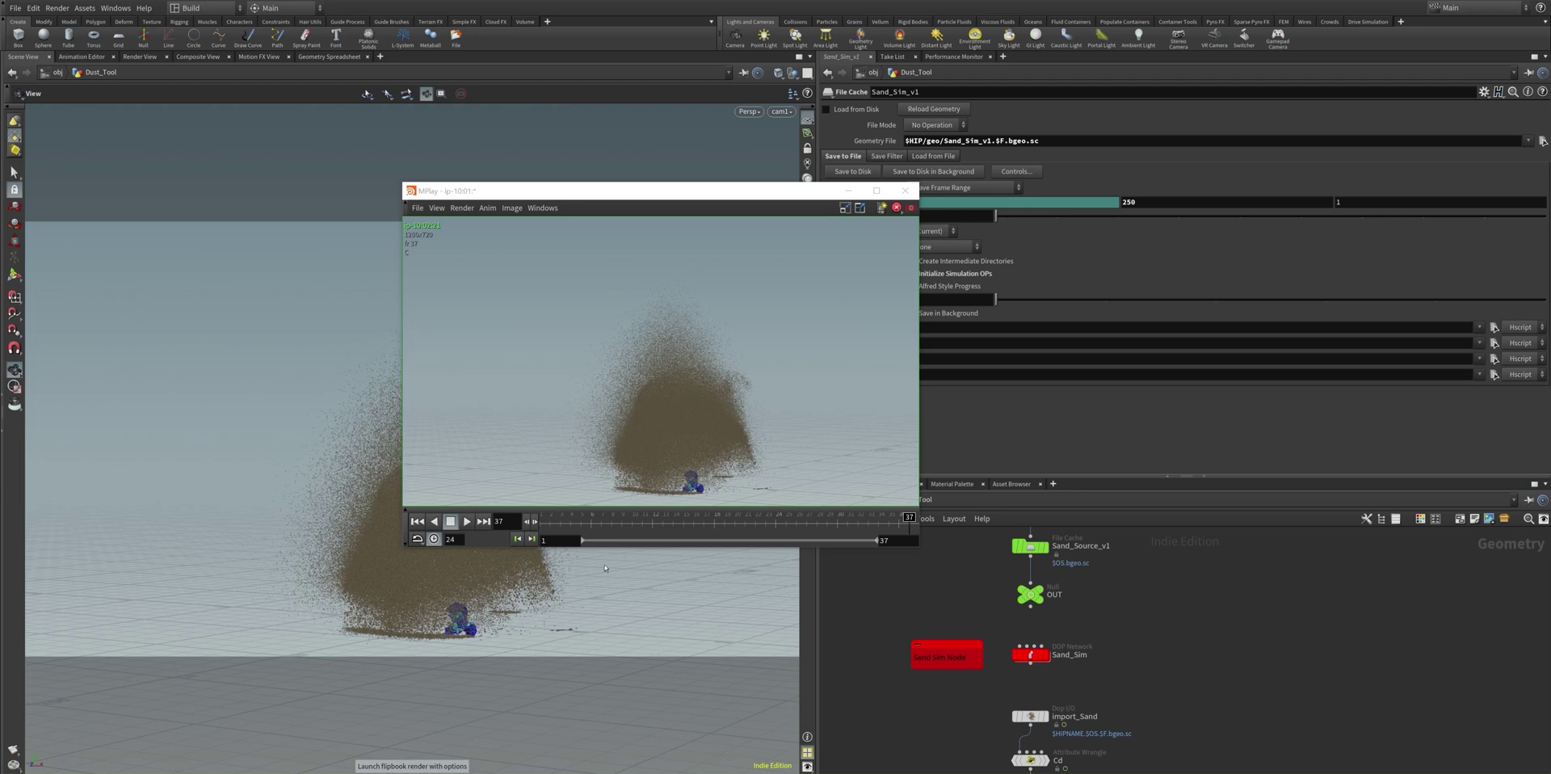
Play, rewind and pause the flipbook in MPlay to examine how the sand moves with the changed forces
{"action": "left_click", "coordinate": [468, 522]}
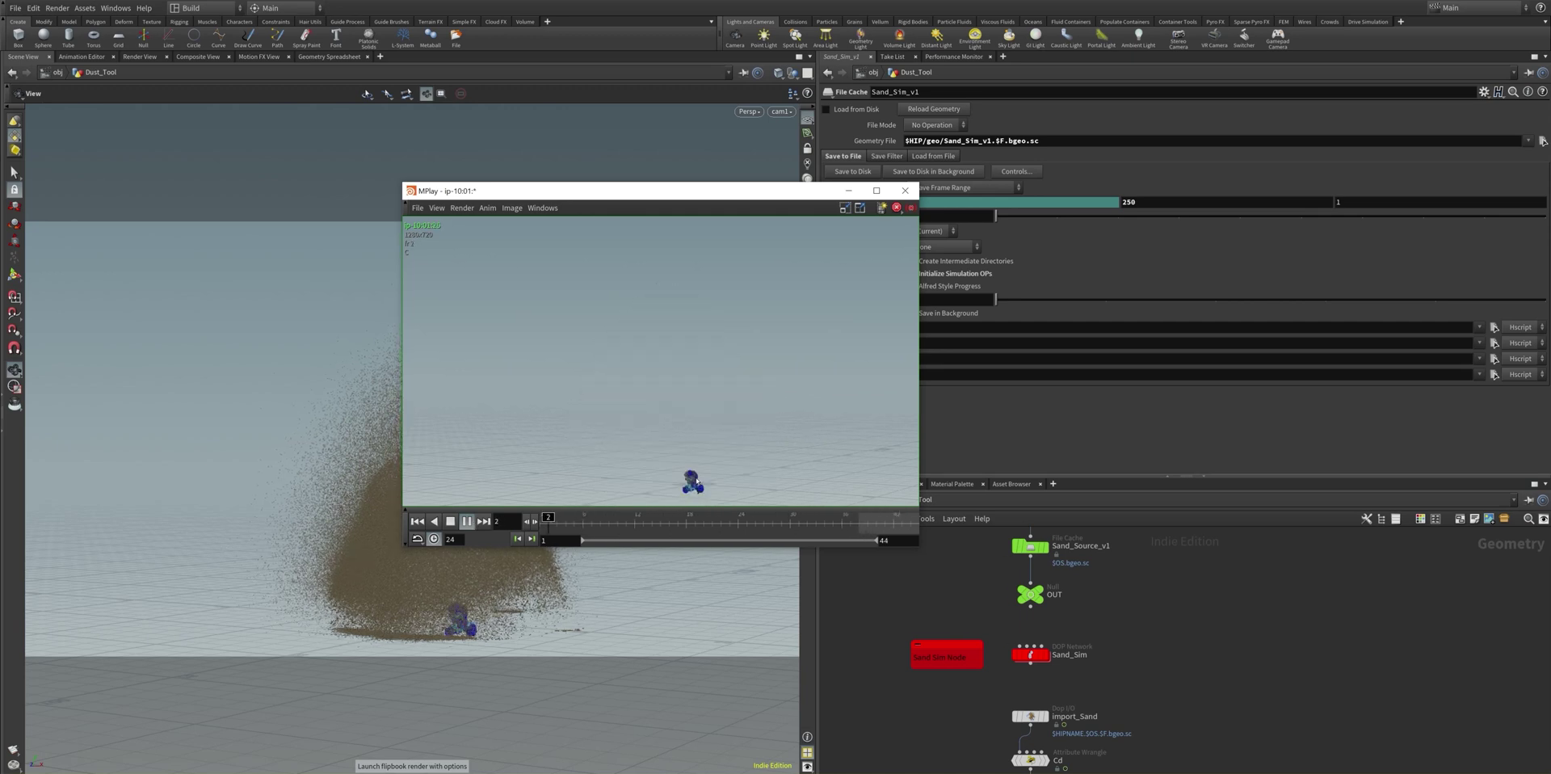
{"action": "left_click", "coordinate": [451, 521]}
{"action": "left_click", "coordinate": [417, 521]}
{"action": "left_click", "coordinate": [466, 521]}
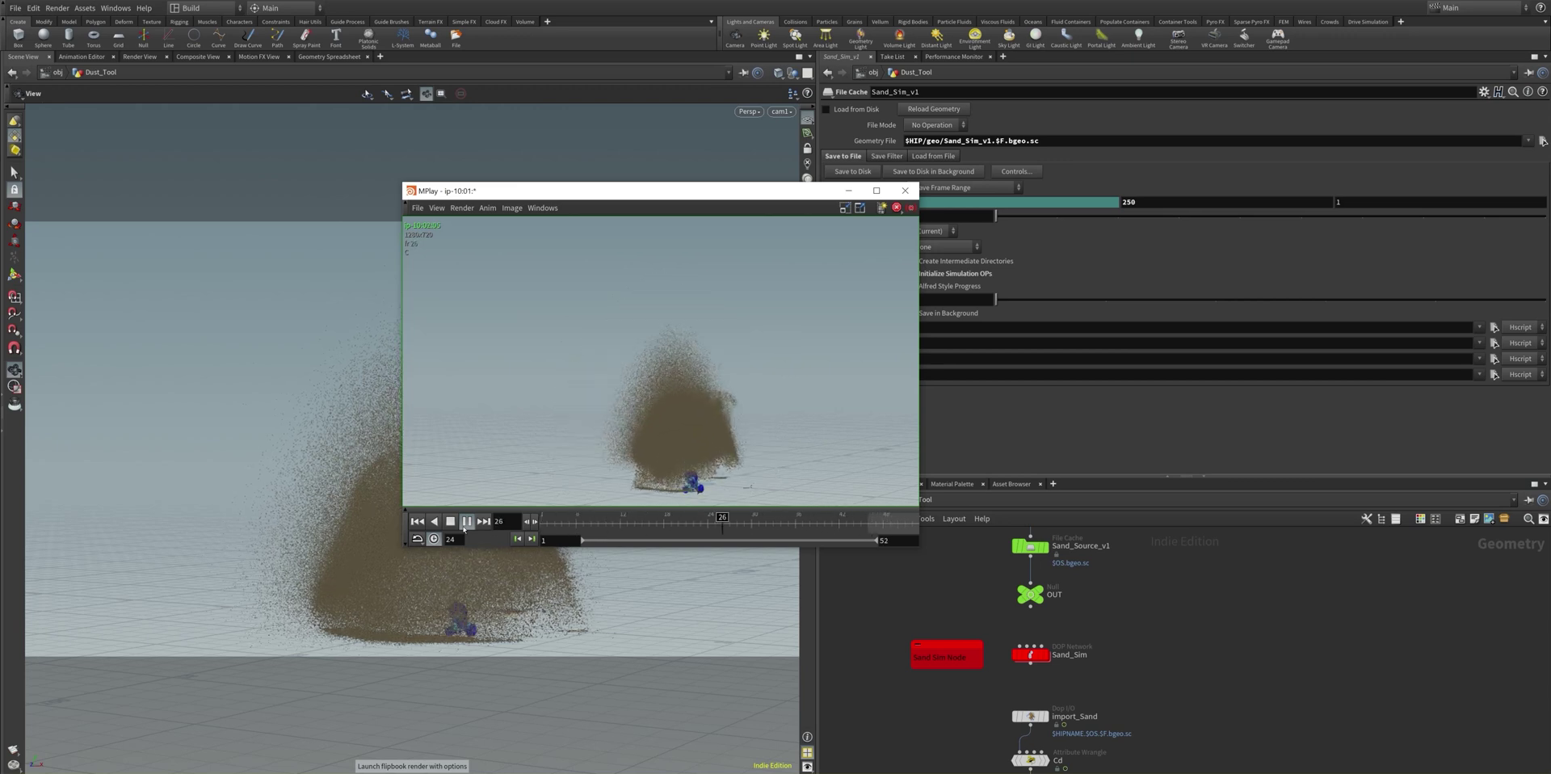
{"action": "left_click", "coordinate": [463, 528]}
{"action": "left_click", "coordinate": [466, 524]}
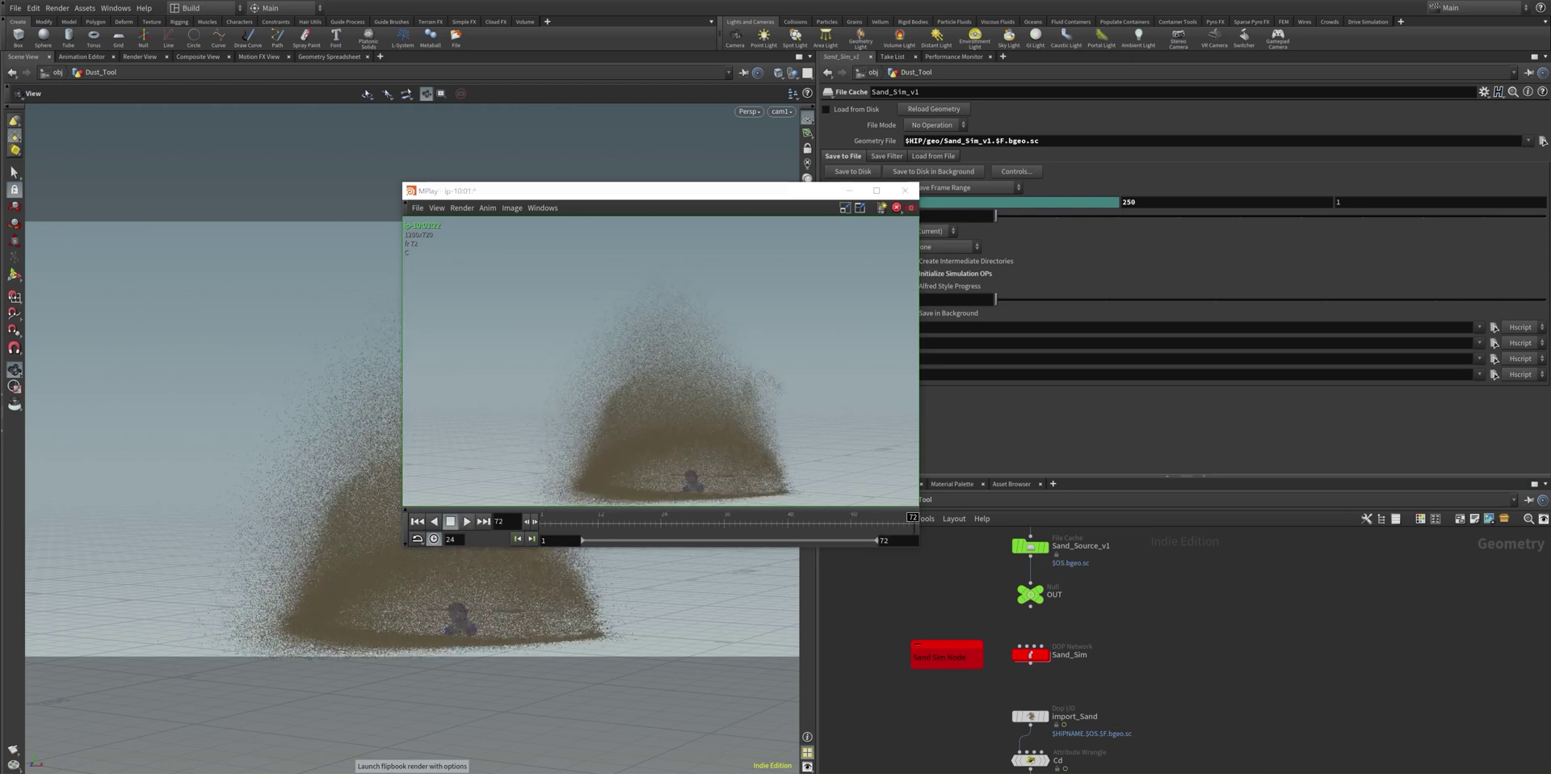
{"action": "left_click", "coordinate": [468, 522]}
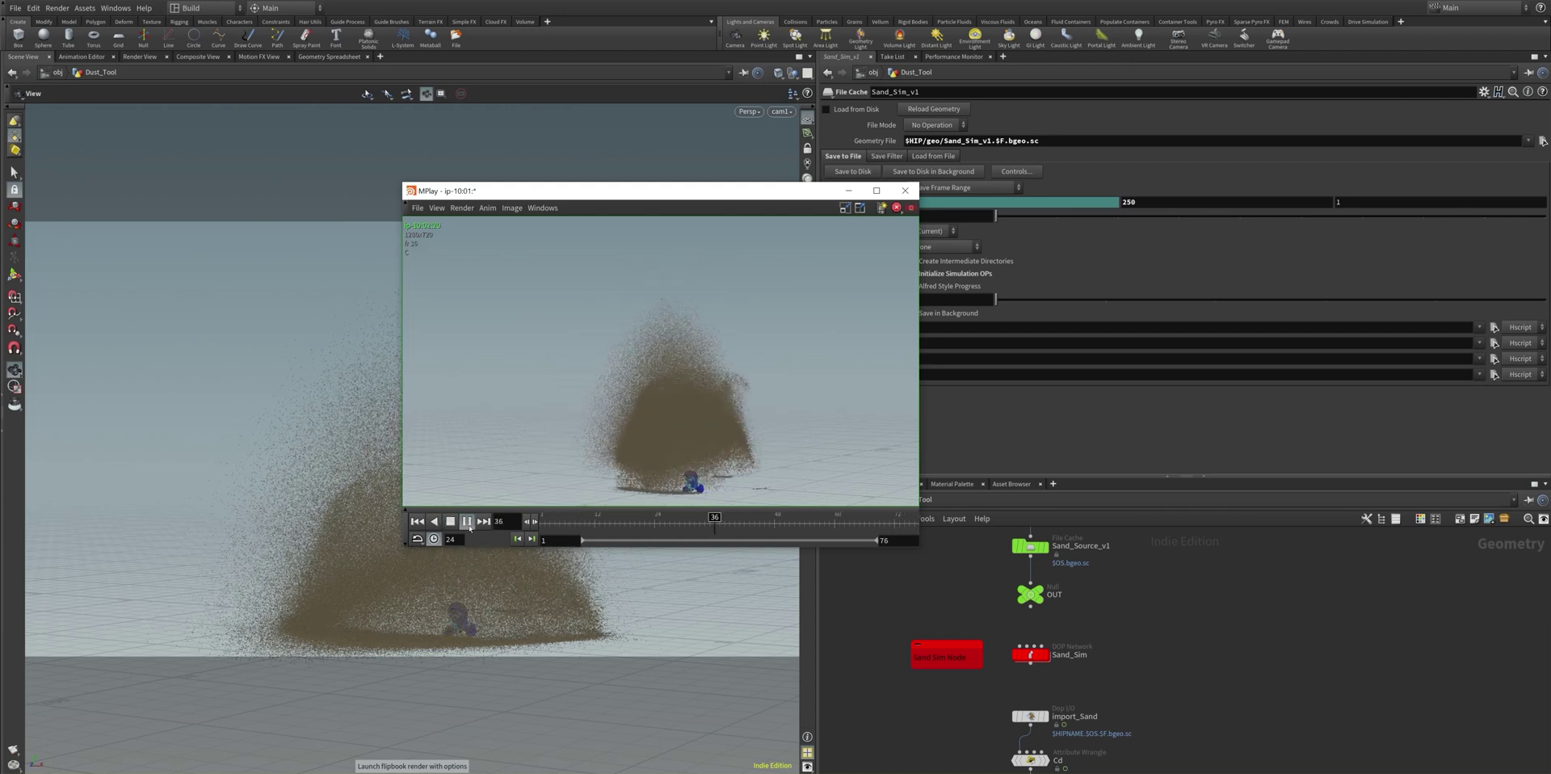
{"action": "left_click", "coordinate": [467, 523]}
{"action": "left_click", "coordinate": [468, 523]}
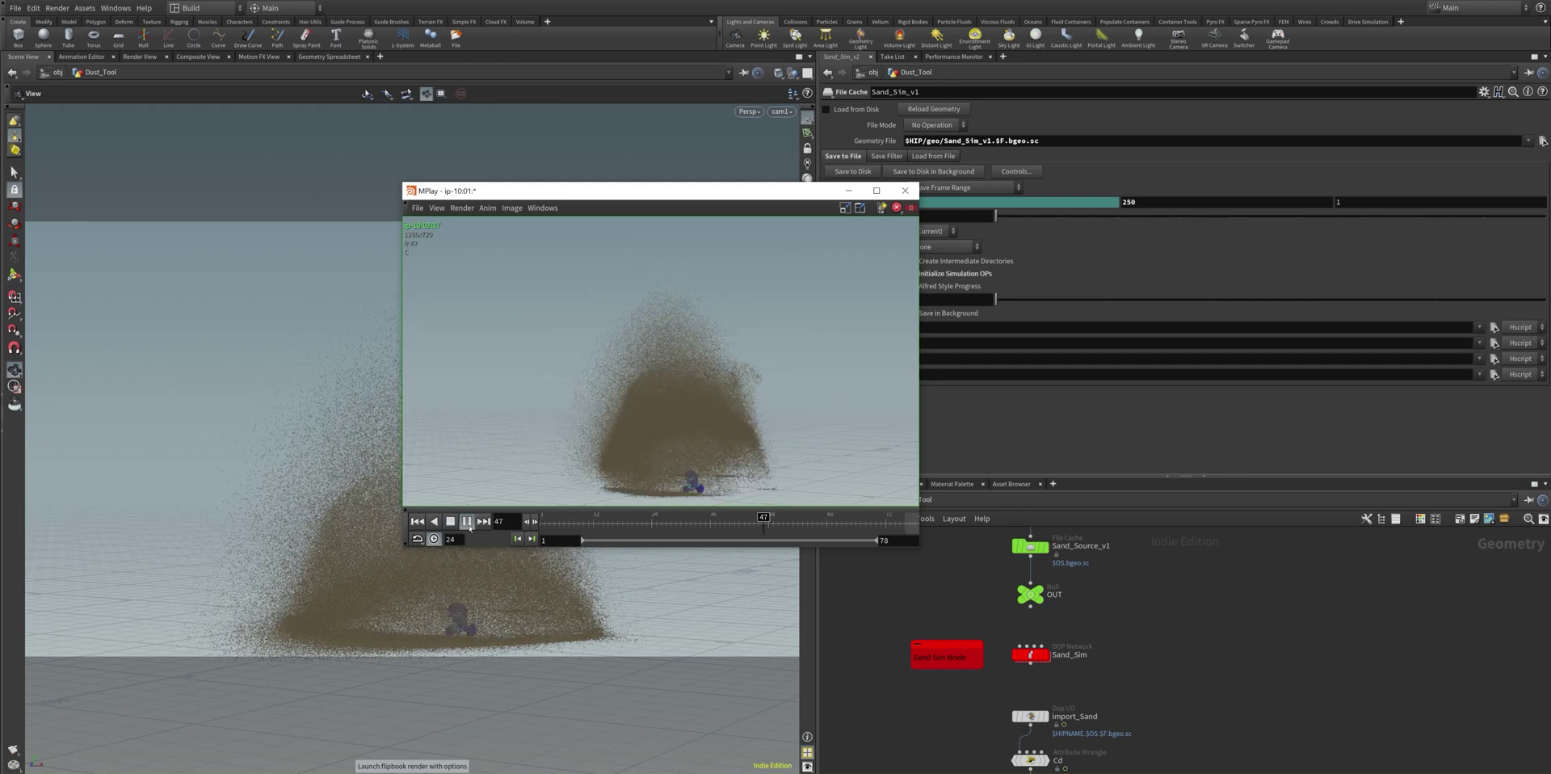
Return to the Dust_Tool network and view the settings of the Sand_Sim_v1 file cache
{"action": "left_click", "coordinate": [962, 575]}
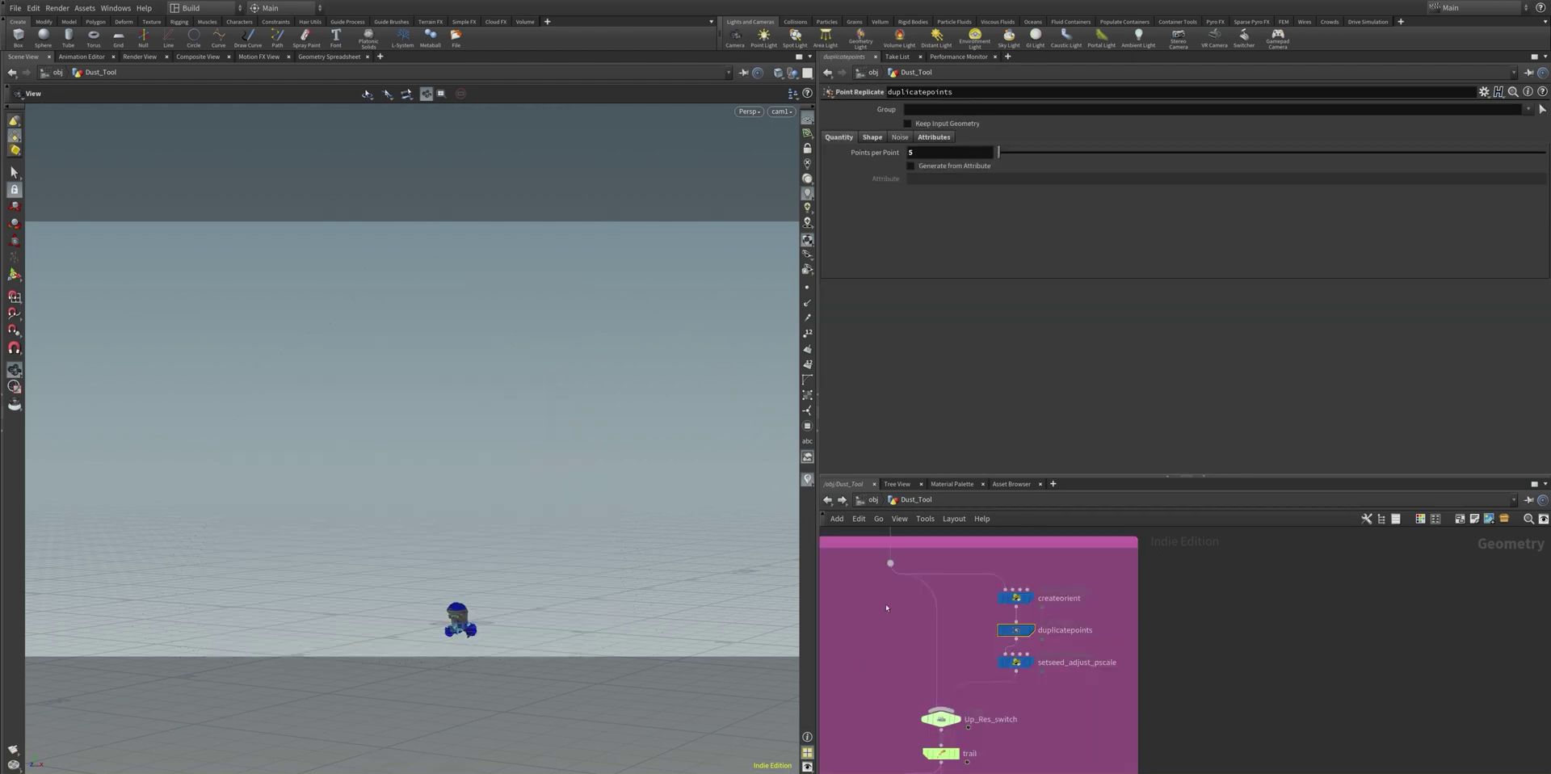
{"action": "middle_click_drag", "start_coordinate": [886, 604], "coordinate": [885, 714]}
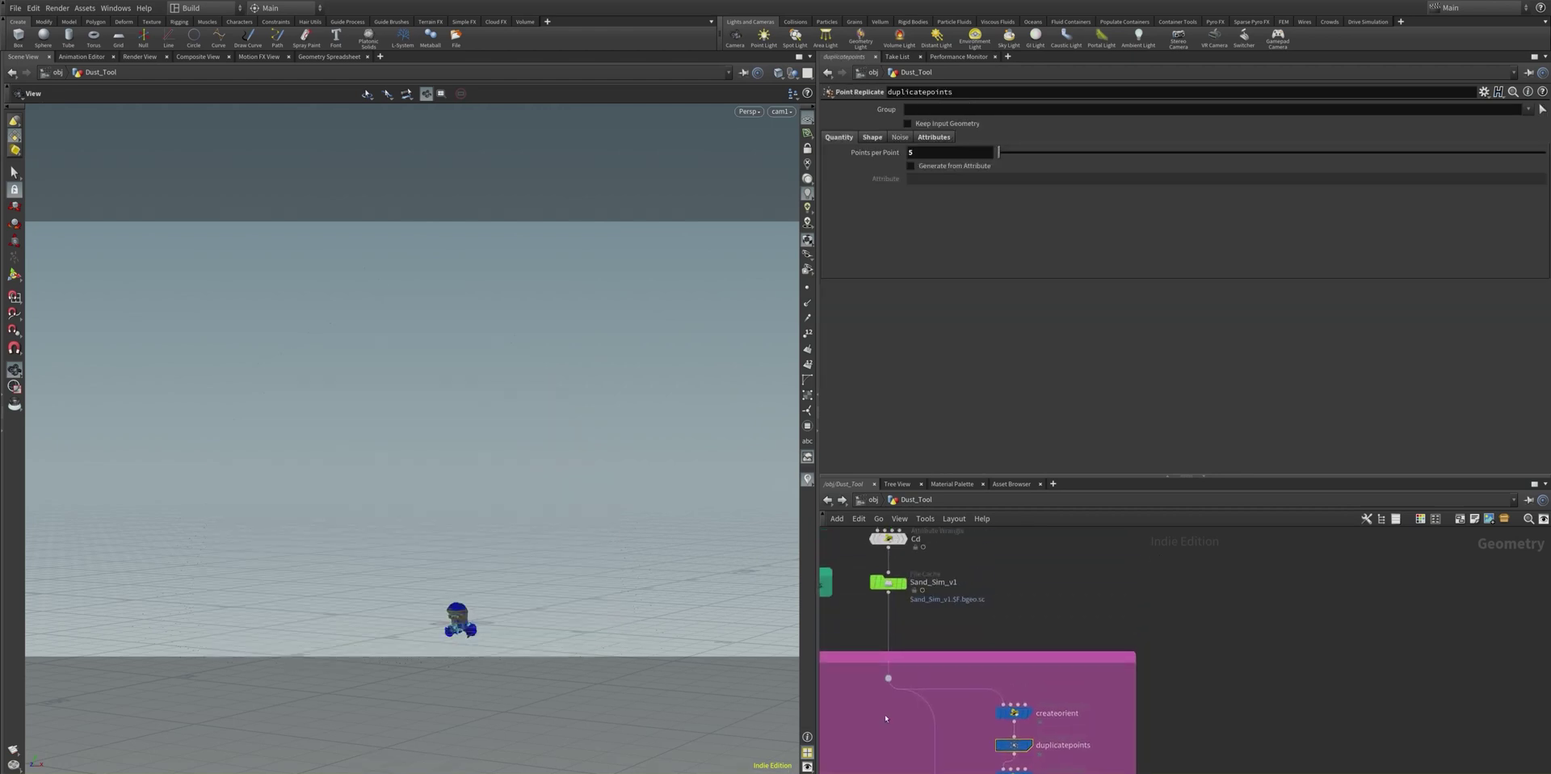
{"action": "left_click", "coordinate": [893, 584]}
Set the Points per Point of the duplicatepoints node to 8
{"action": "middle_click_drag", "start_coordinate": [1018, 661], "coordinate": [1022, 530]}
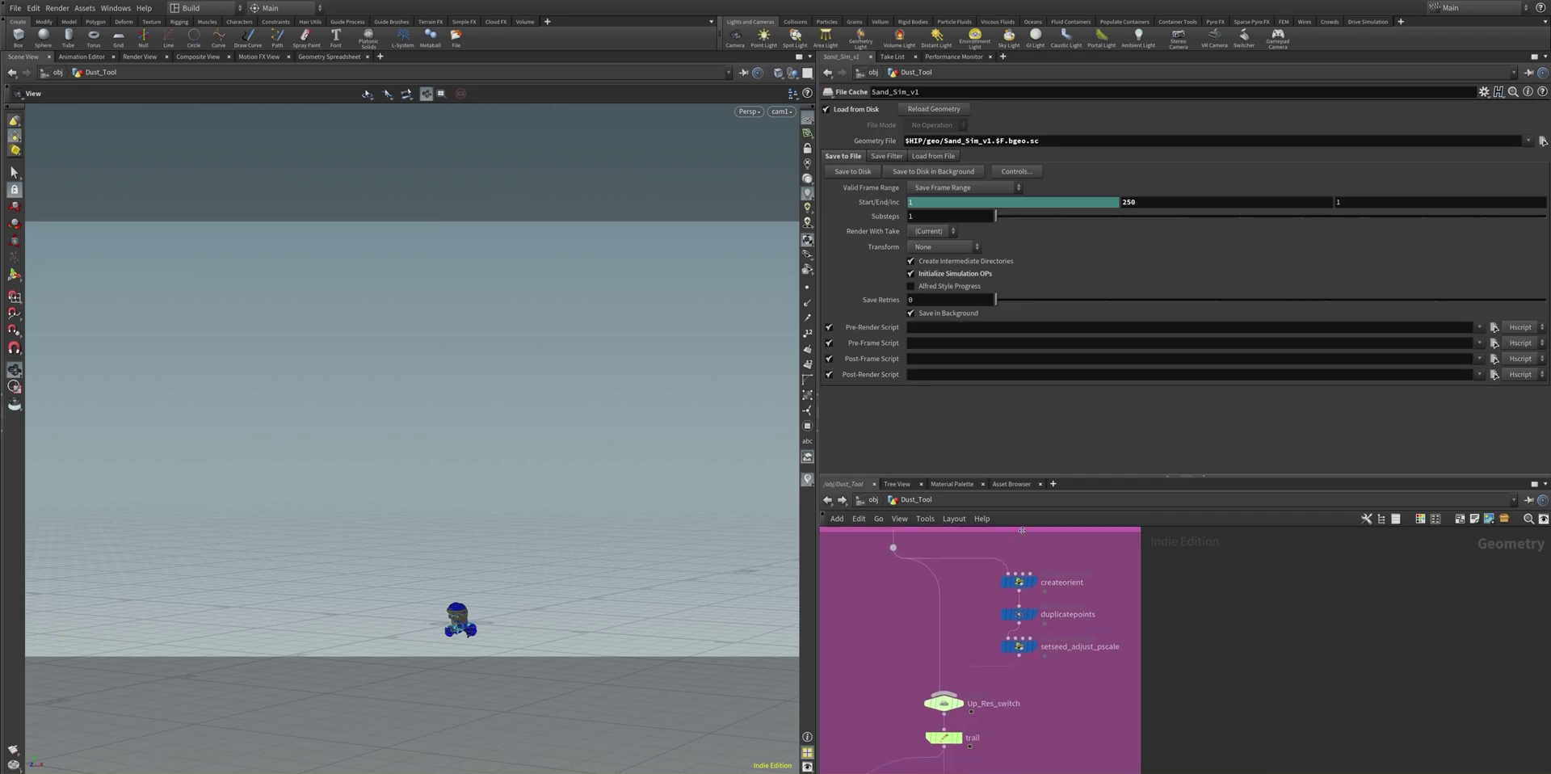
{"action": "middle_click_drag", "start_coordinate": [1040, 705], "coordinate": [978, 644]}
{"action": "left_click", "coordinate": [968, 582]}
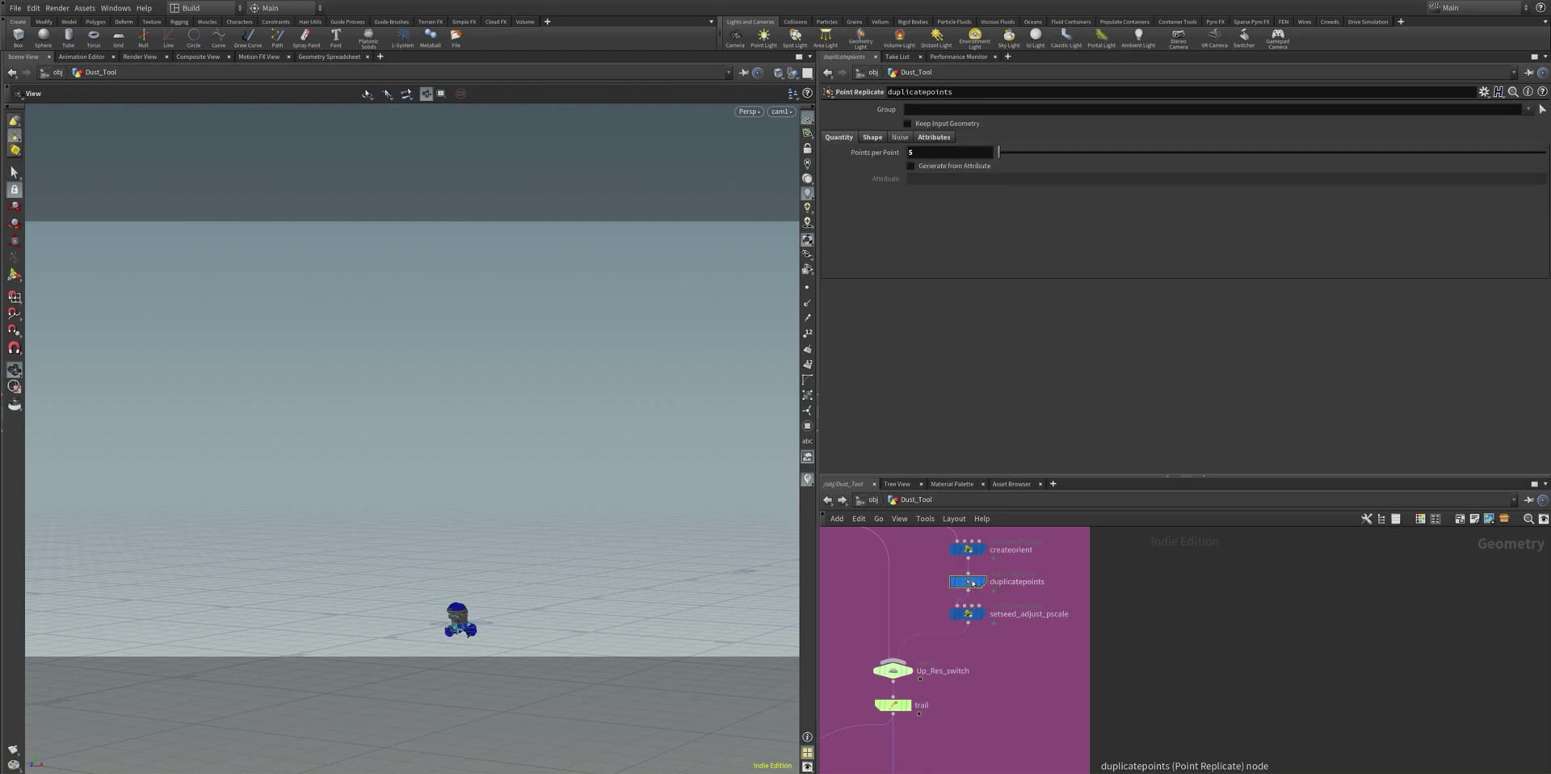
{"action": "left_click", "coordinate": [921, 153]}
{"action": "type", "text": "8"}
{"action": "key", "text": "Return"}
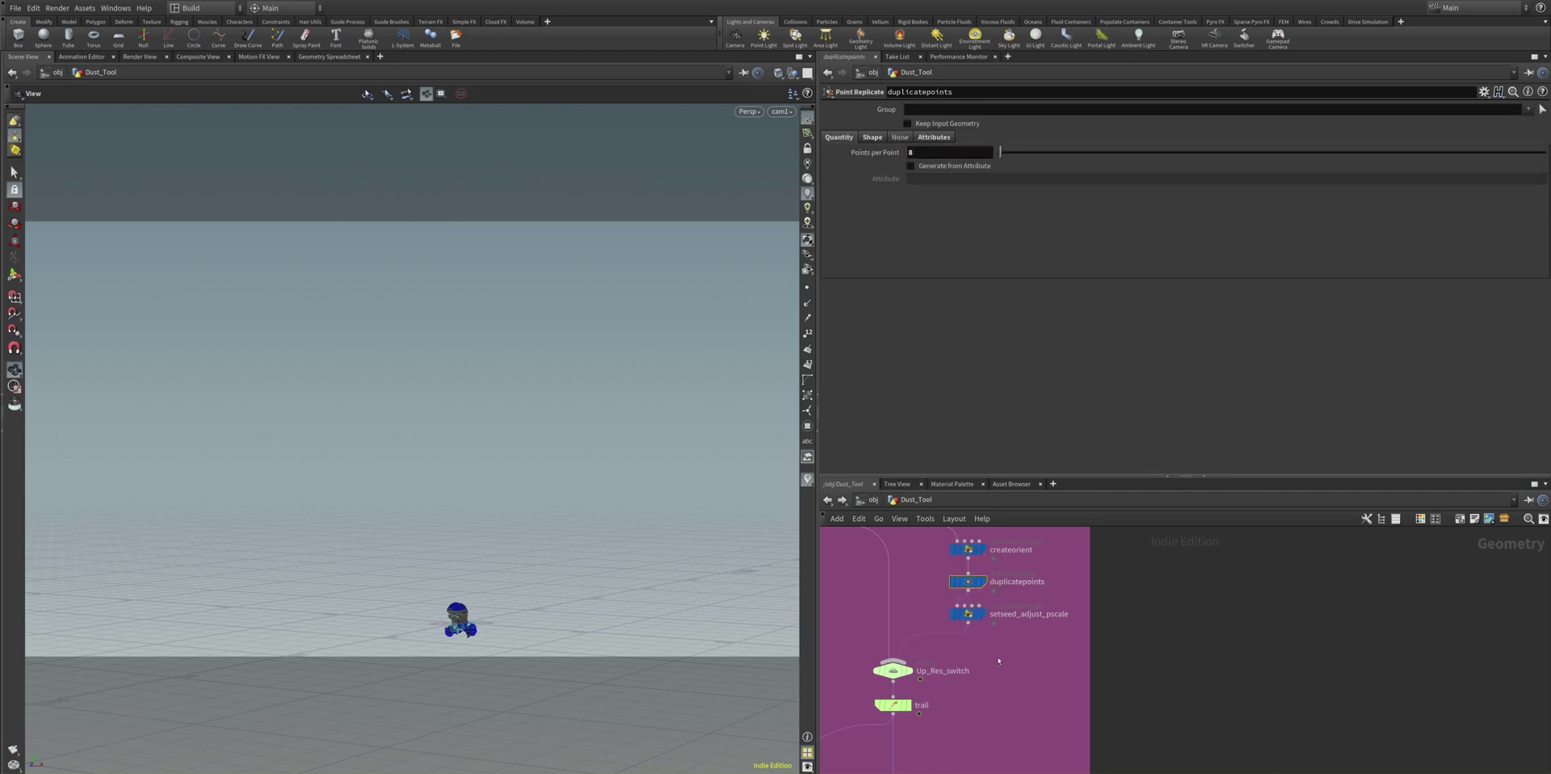
Examine the Speed wrangle in the Smoke Source group and the Post_Sand_Sim_Cache_v1 file cache below it
{"action": "middle_click_drag", "start_coordinate": [998, 660], "coordinate": [1040, 552]}
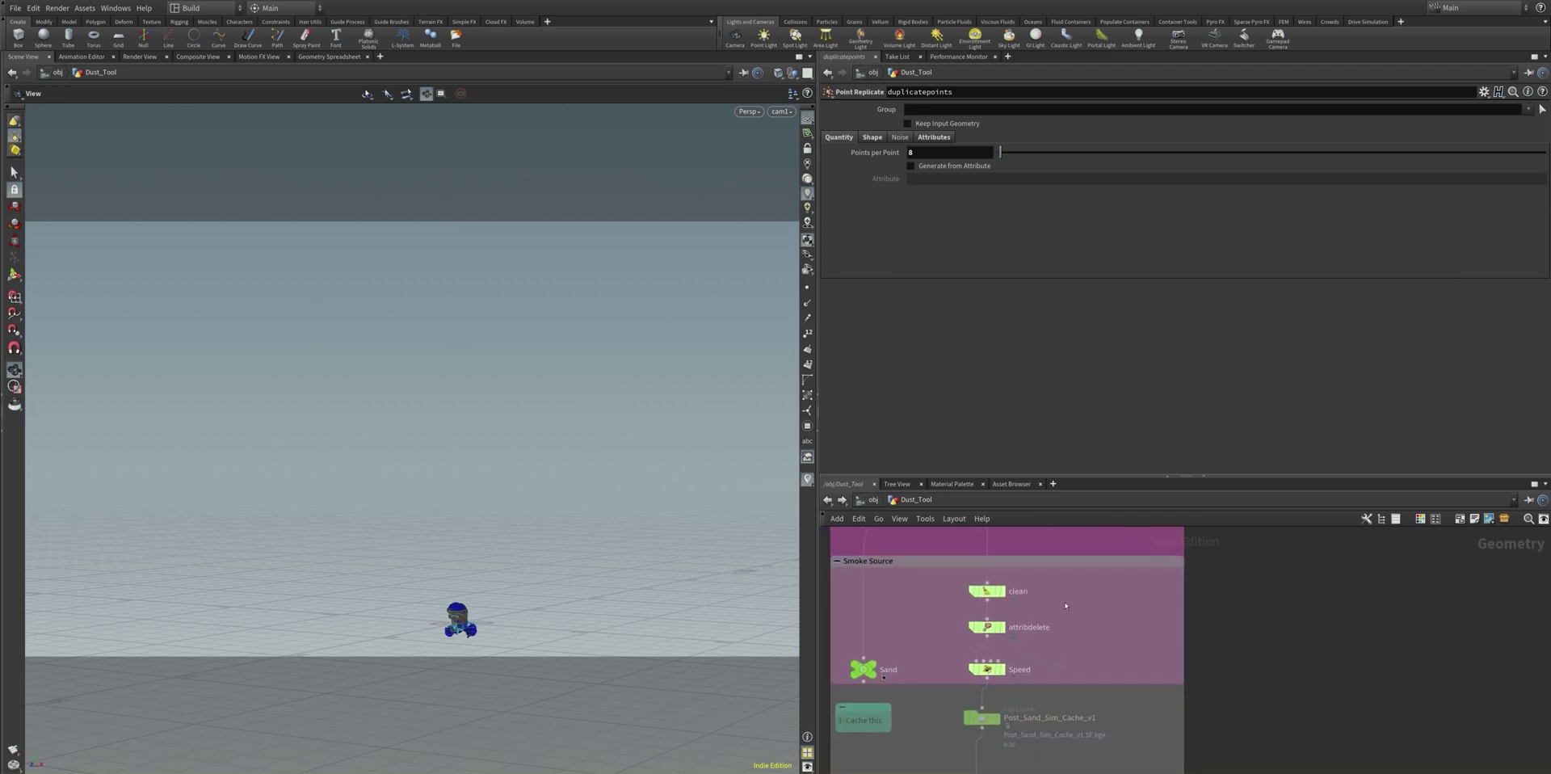
{"action": "left_click", "coordinate": [986, 669]}
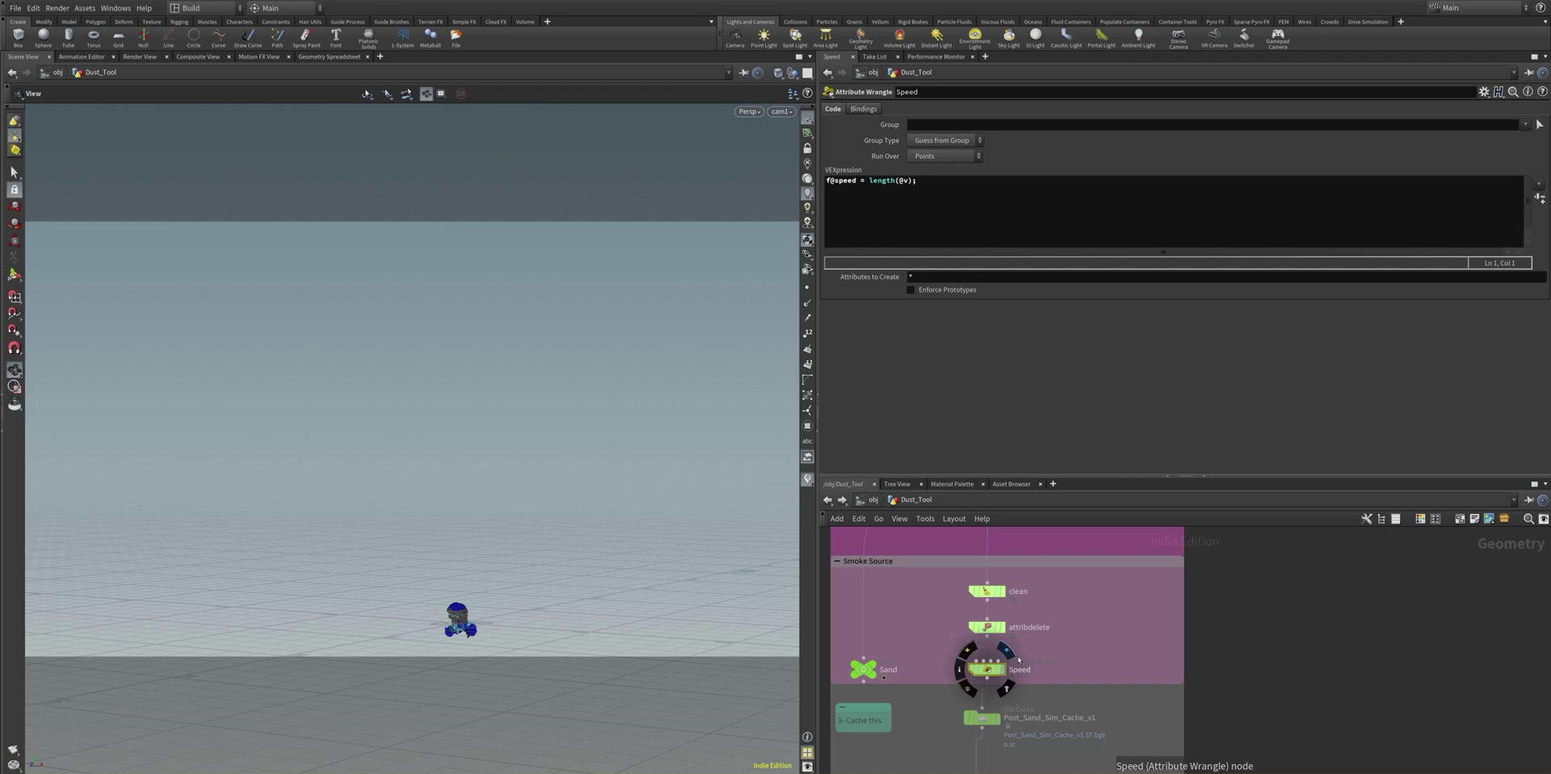
{"action": "middle_click_drag", "start_coordinate": [1066, 664], "coordinate": [1089, 585]}
{"action": "left_click", "coordinate": [1002, 634]}
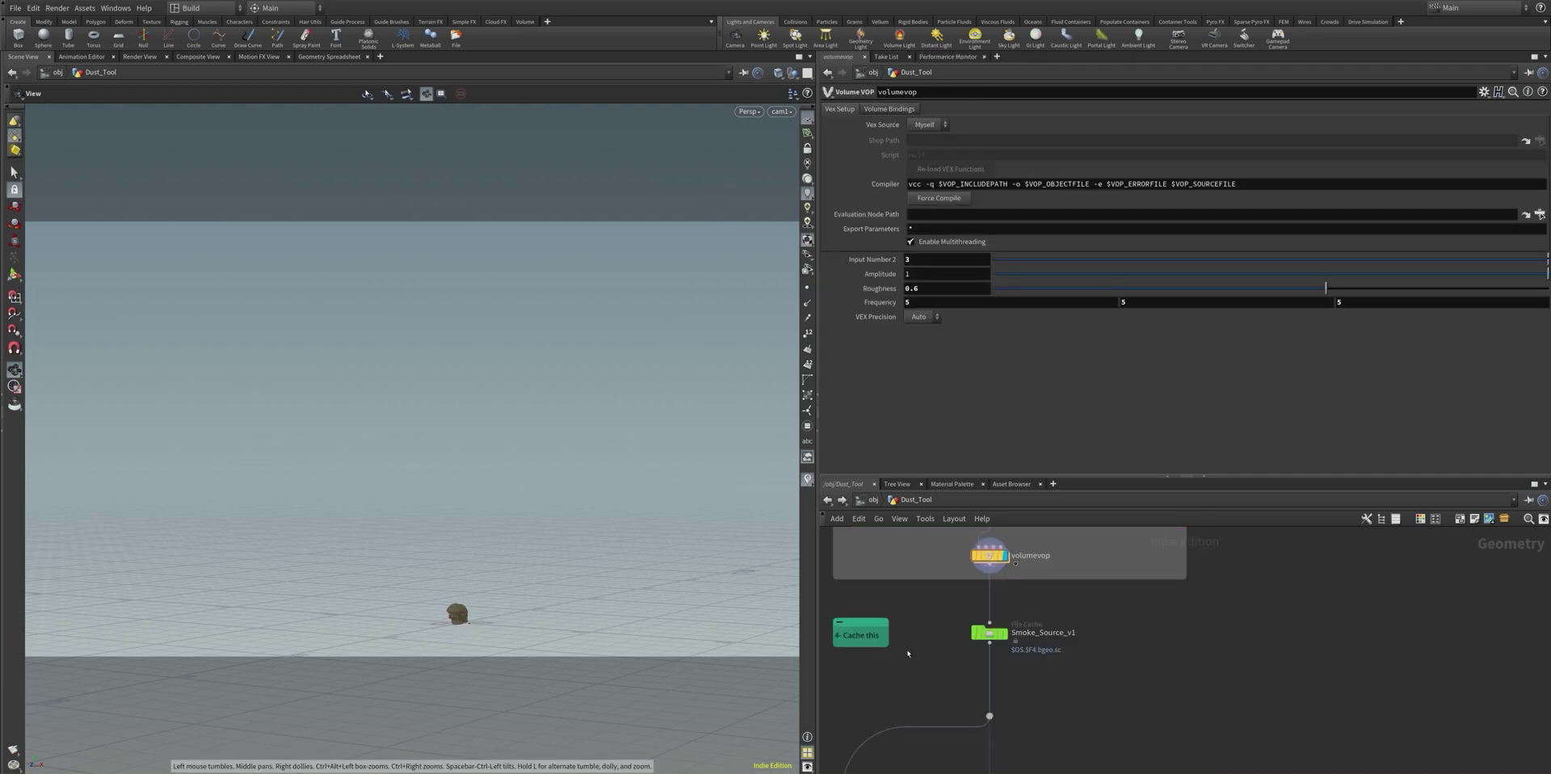
Enter the volumevop node to examine its noise network, and return to the Dust_Tool level
{"action": "double_click", "coordinate": [990, 556]}
{"action": "middle_click_drag", "start_coordinate": [1200, 690], "coordinate": [1038, 689]}
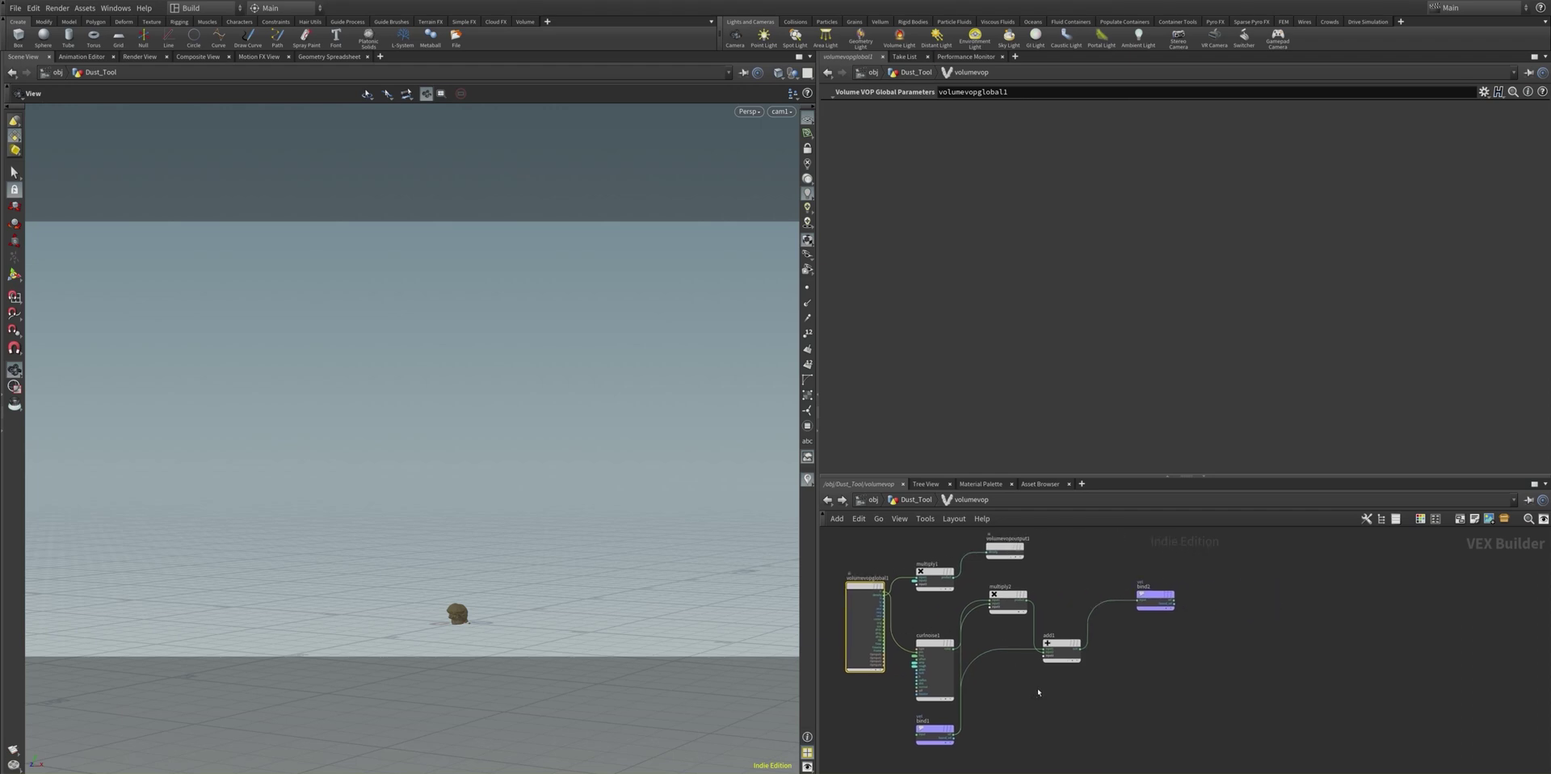
{"action": "left_click", "coordinate": [827, 500]}
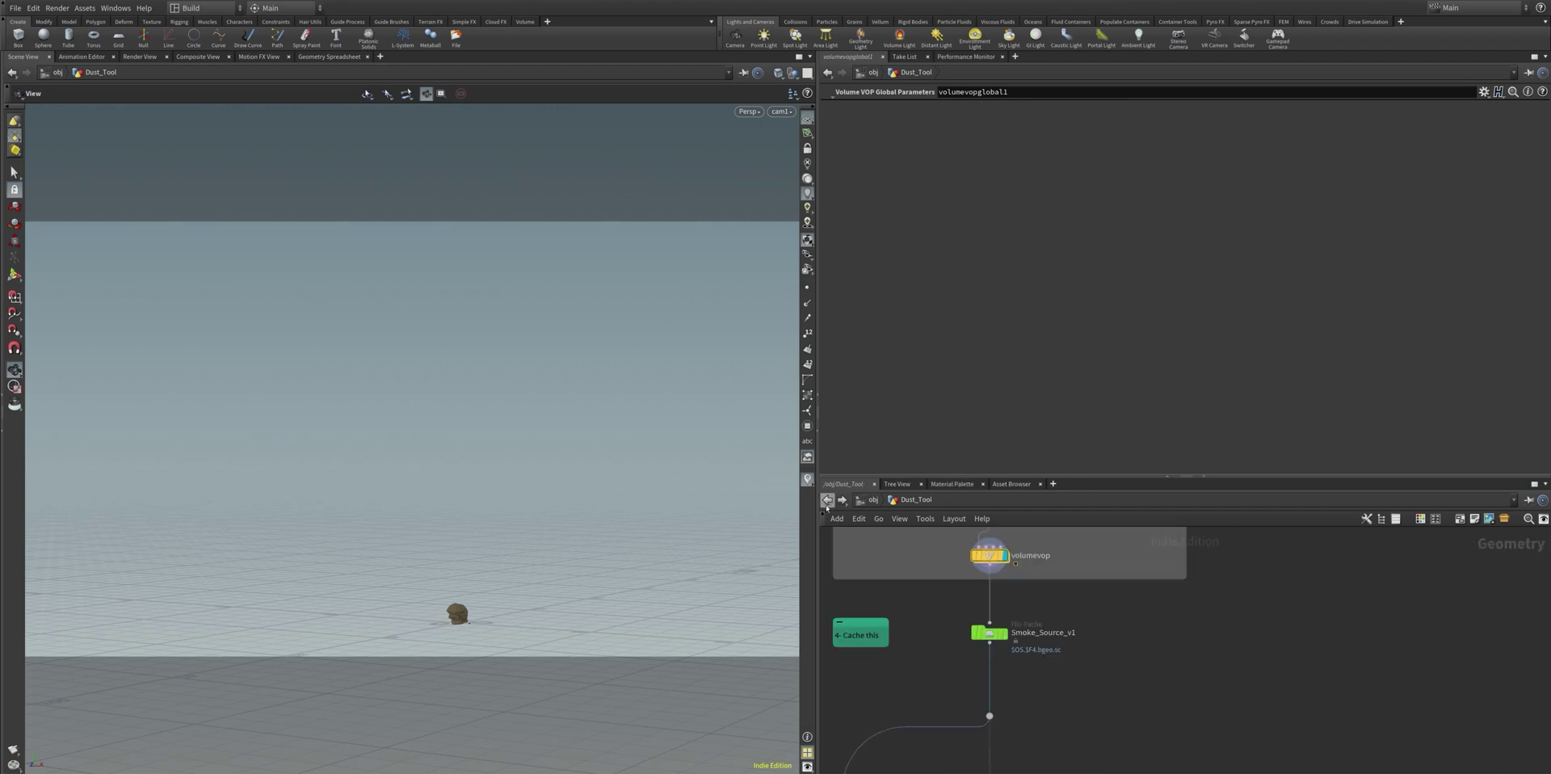
Display the Smoke_Source_v1 file cache and enable Load from Disk on it
{"action": "left_click", "coordinate": [990, 638]}
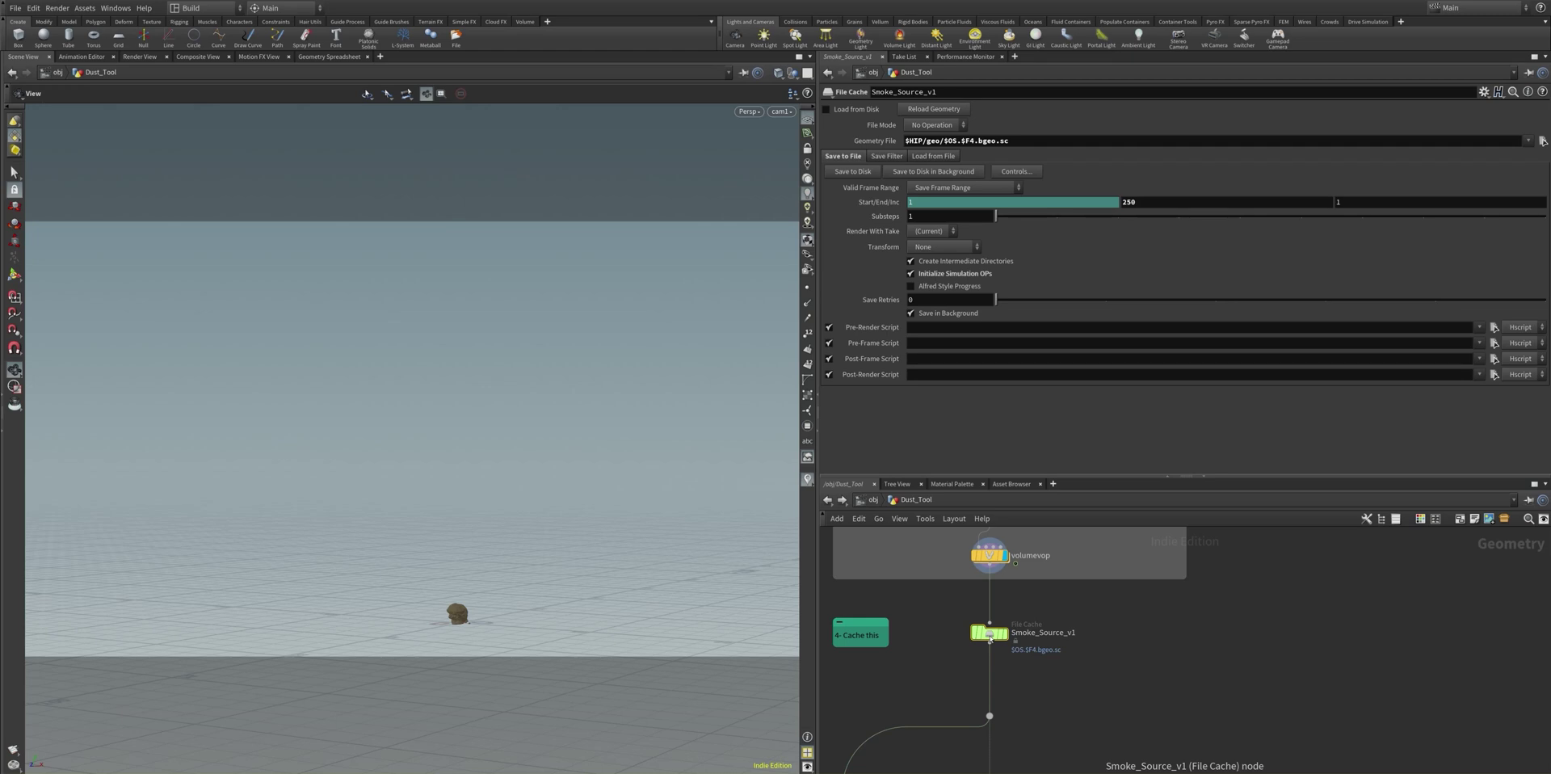
{"action": "mouse_move", "coordinate": [991, 640]}
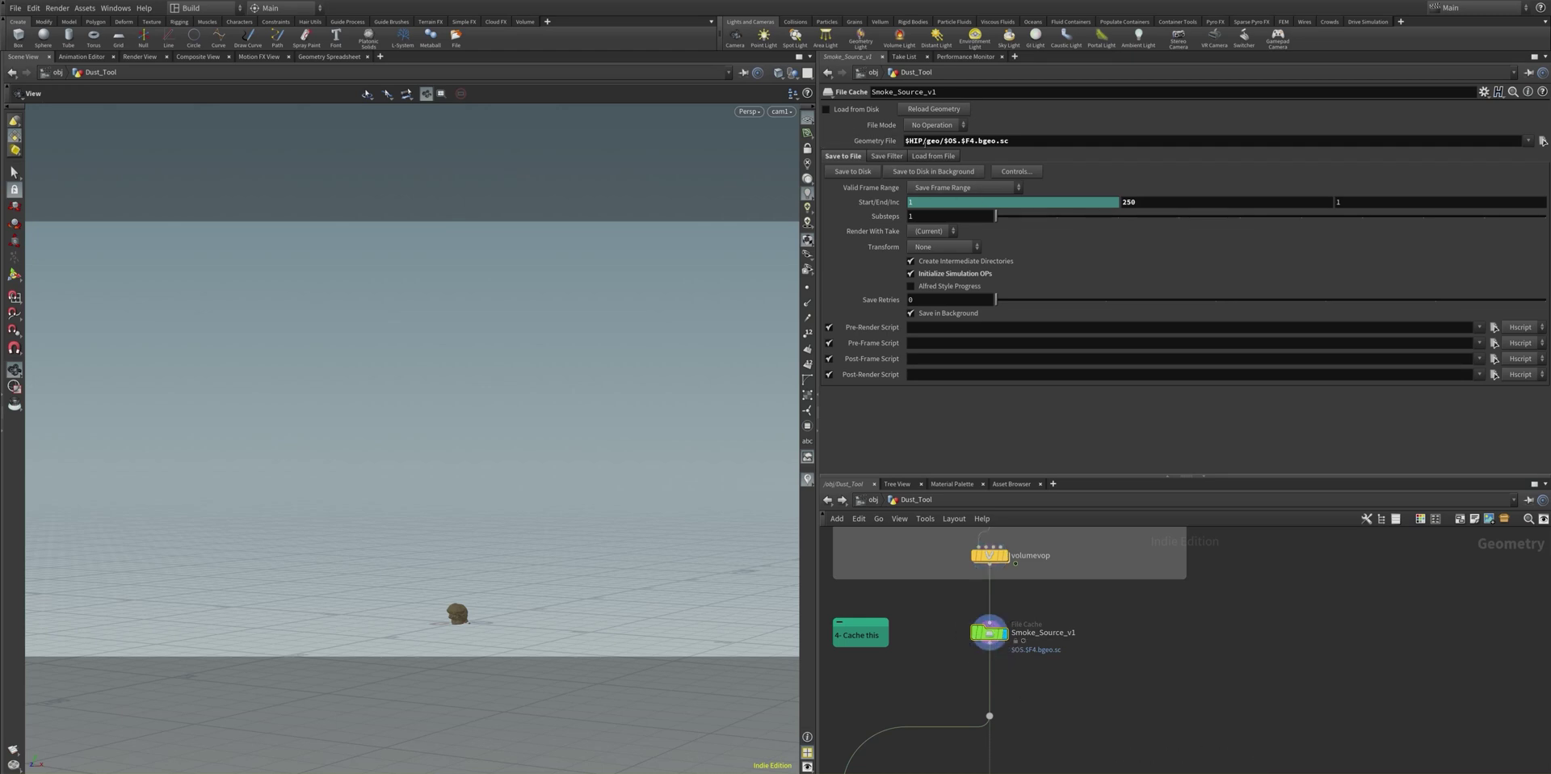
{"action": "left_click", "coordinate": [1109, 139]}
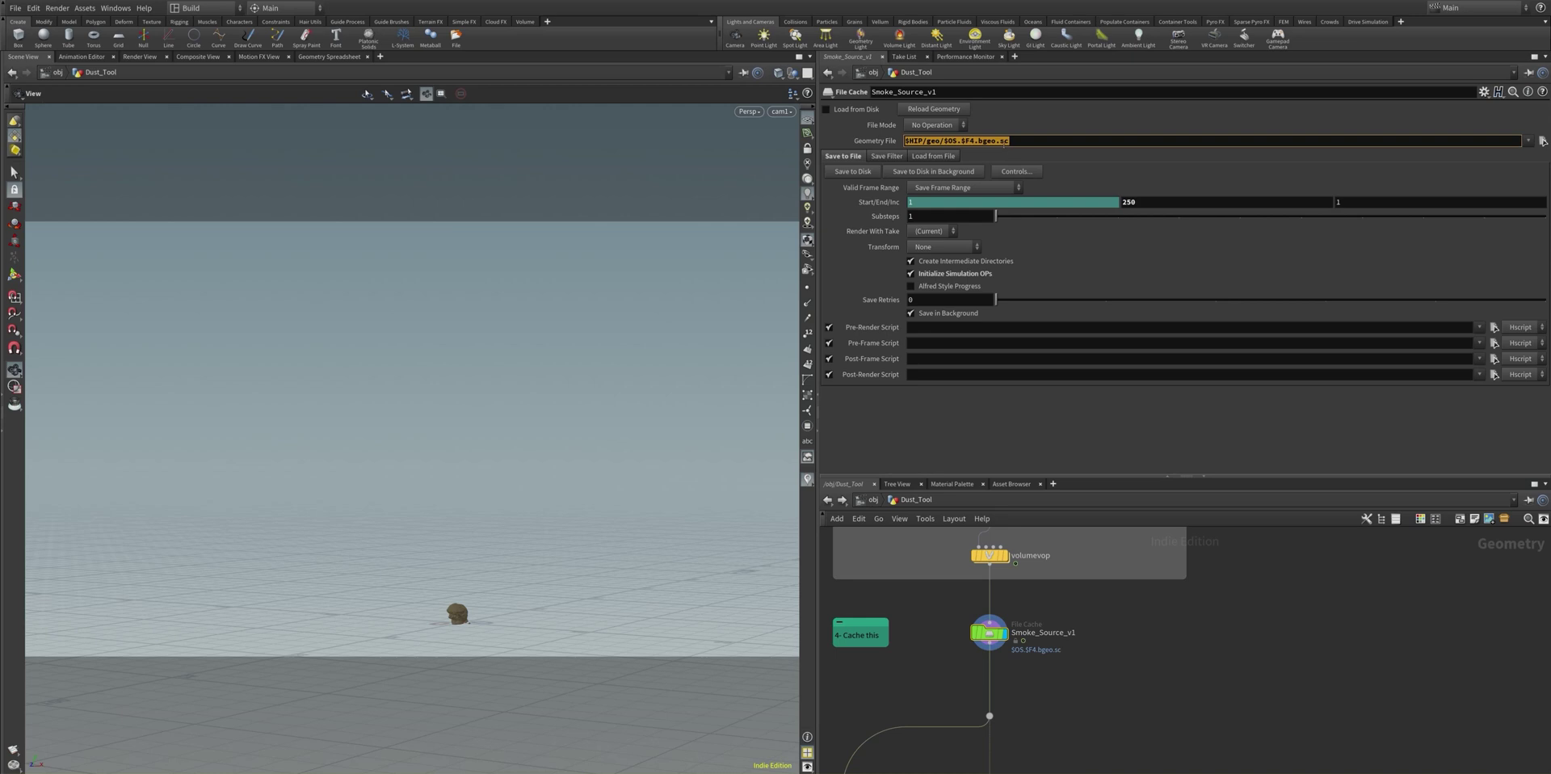
{"action": "left_click", "coordinate": [827, 109]}
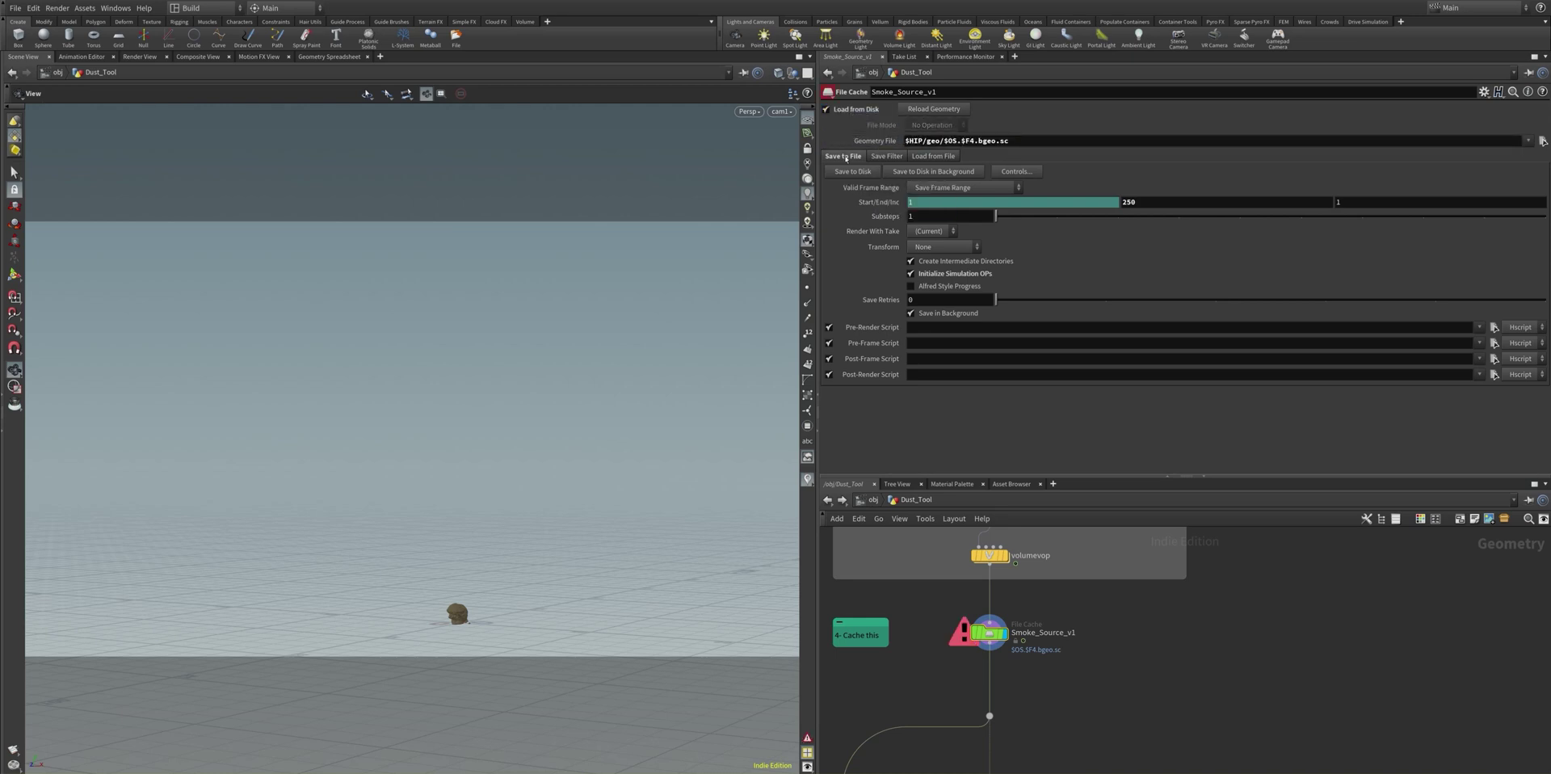
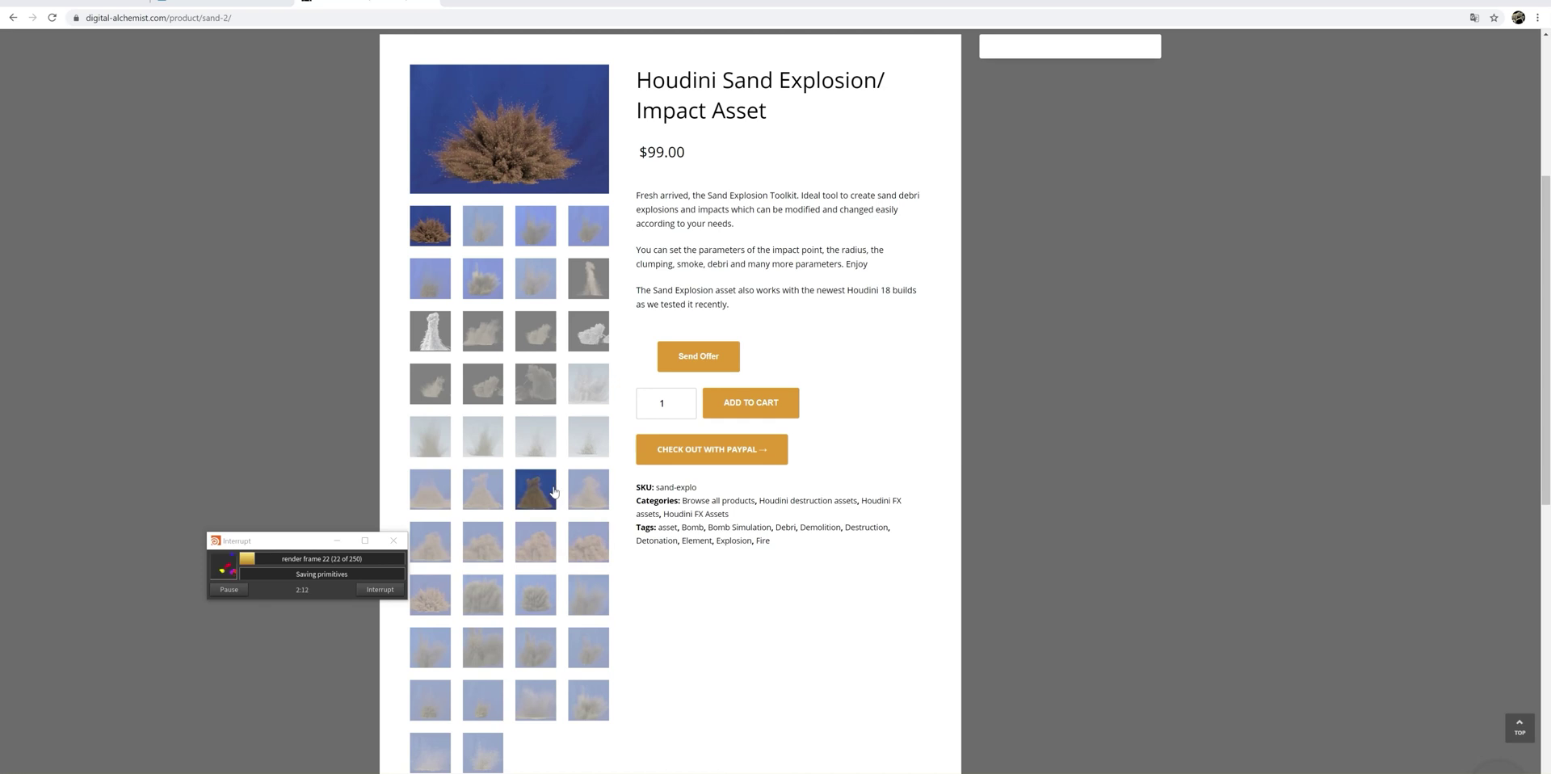
In the browser, view gallery images of the Houdini Sand Explosion/Impact Asset and skip through its sand blast renderings video
{"action": "left_click", "coordinate": [488, 347]}
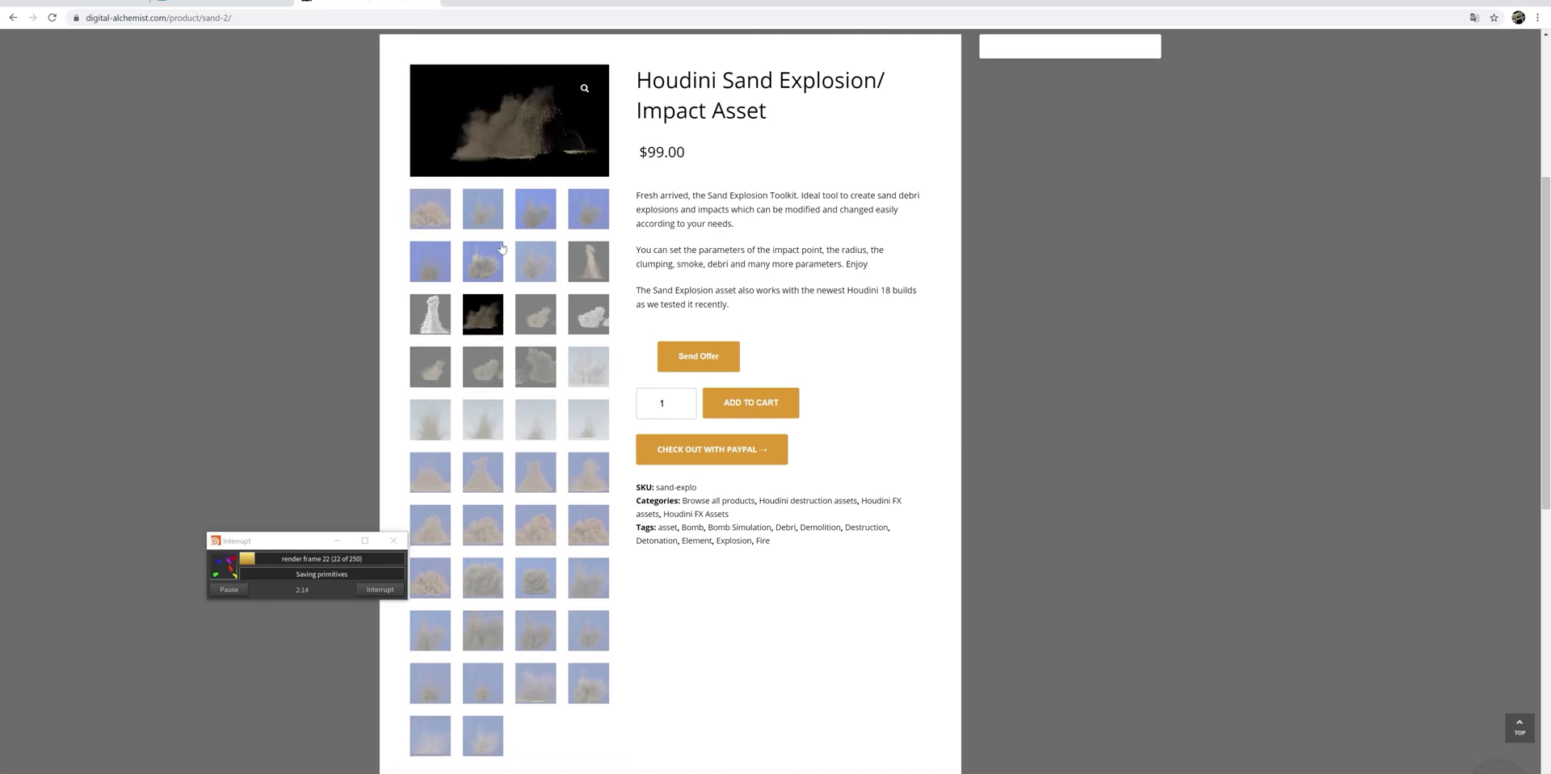
{"action": "left_click", "coordinate": [522, 525]}
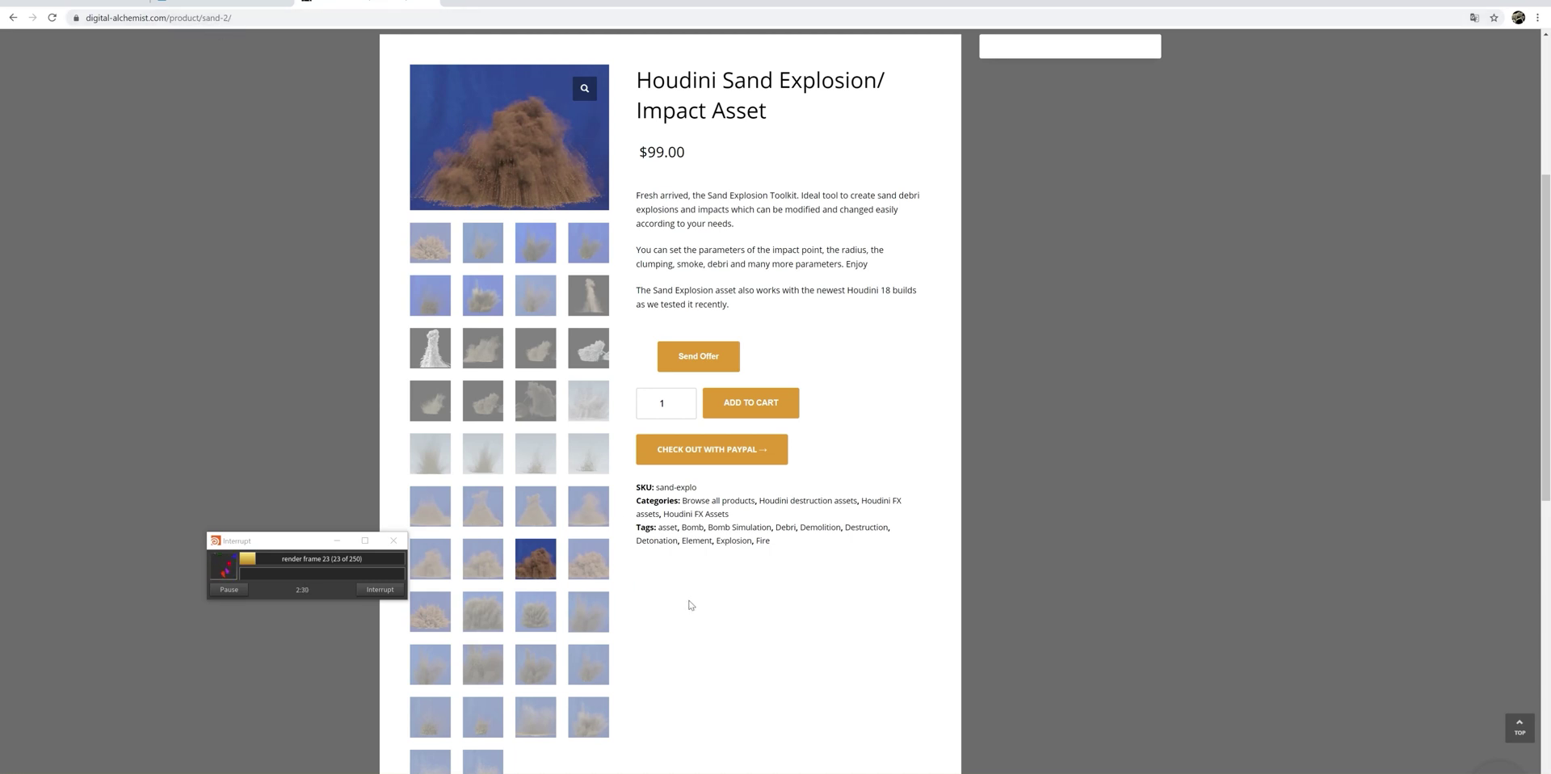
{"action": "scroll", "coordinate": [691, 604], "scroll_direction": "down", "scroll_amount": 3}
{"action": "left_click", "coordinate": [428, 622]}
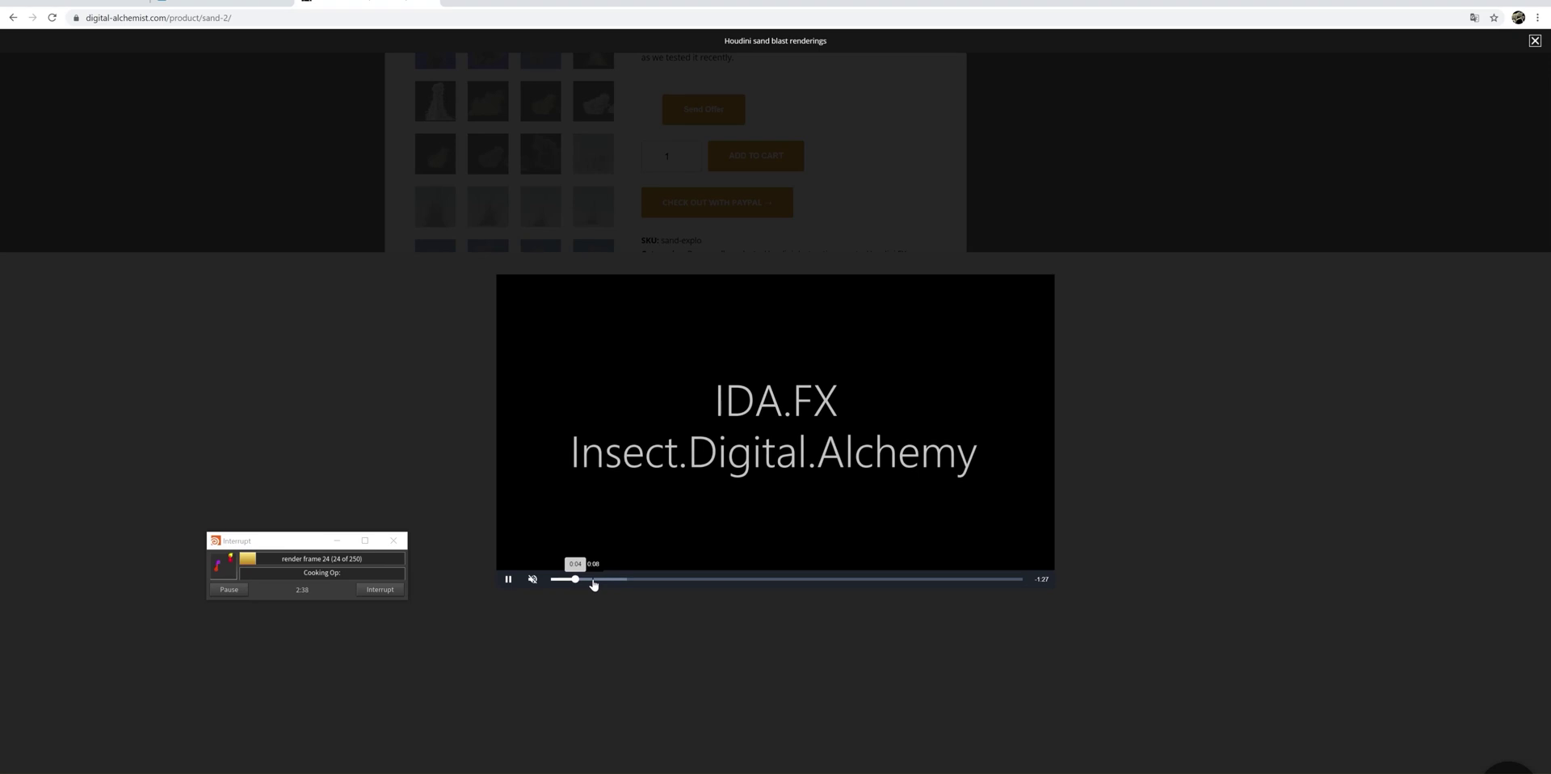
{"action": "left_click", "coordinate": [594, 581]}
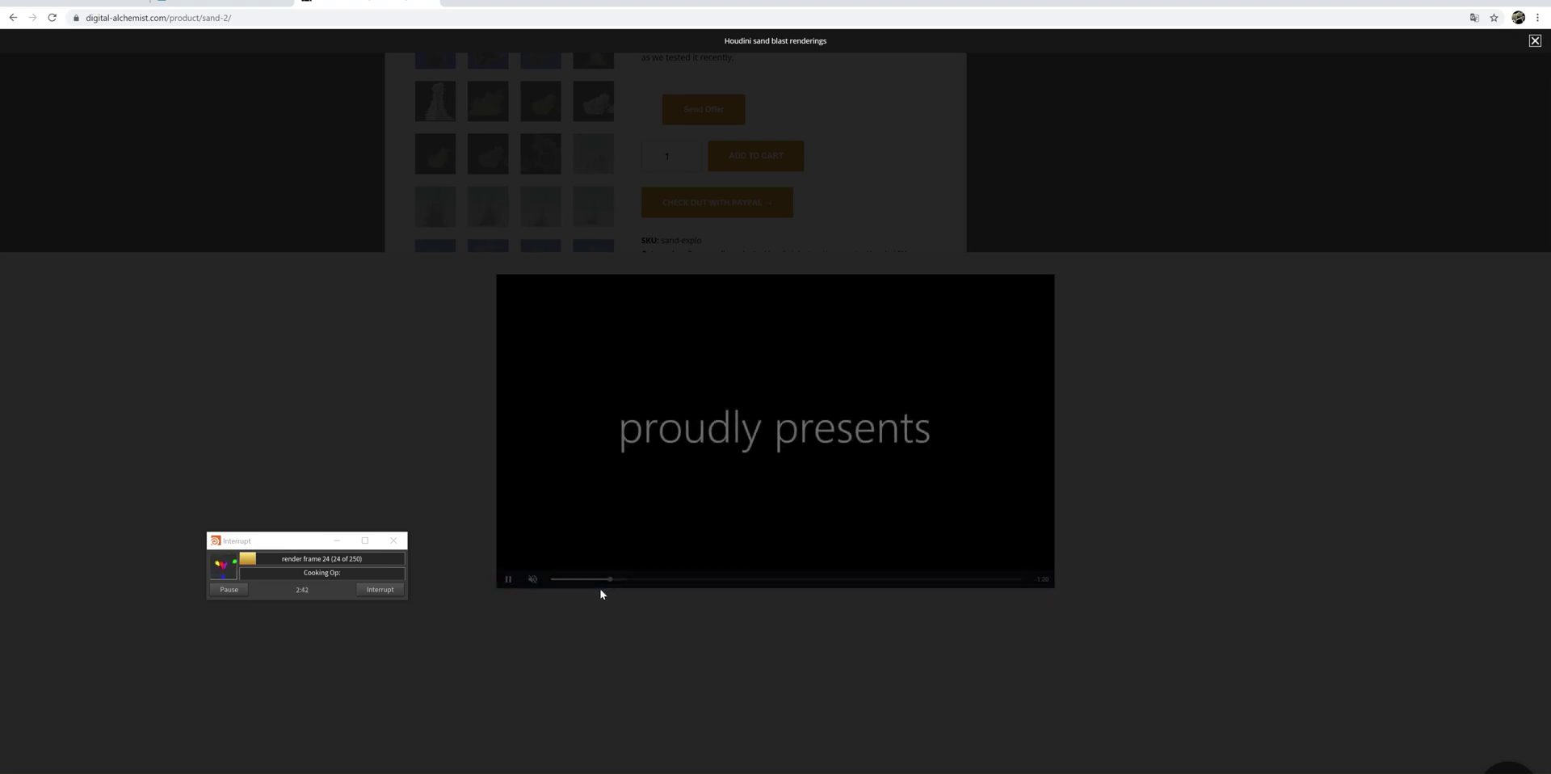
{"action": "left_click", "coordinate": [637, 580]}
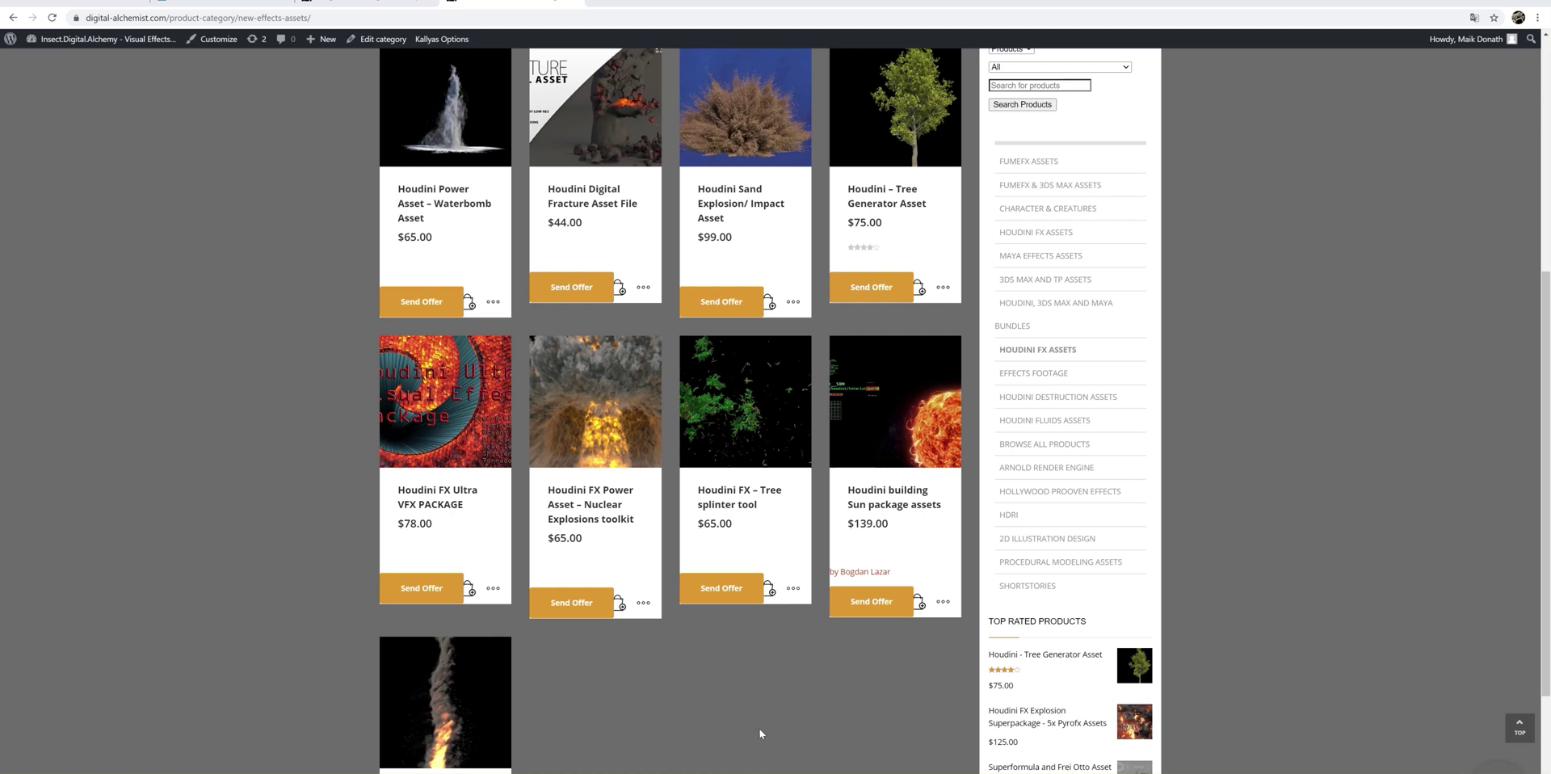
Open the Houdini building Sun package assets product from the asset list and play its featured rendering video
{"action": "scroll", "coordinate": [782, 675], "scroll_direction": "down", "scroll_amount": 1}
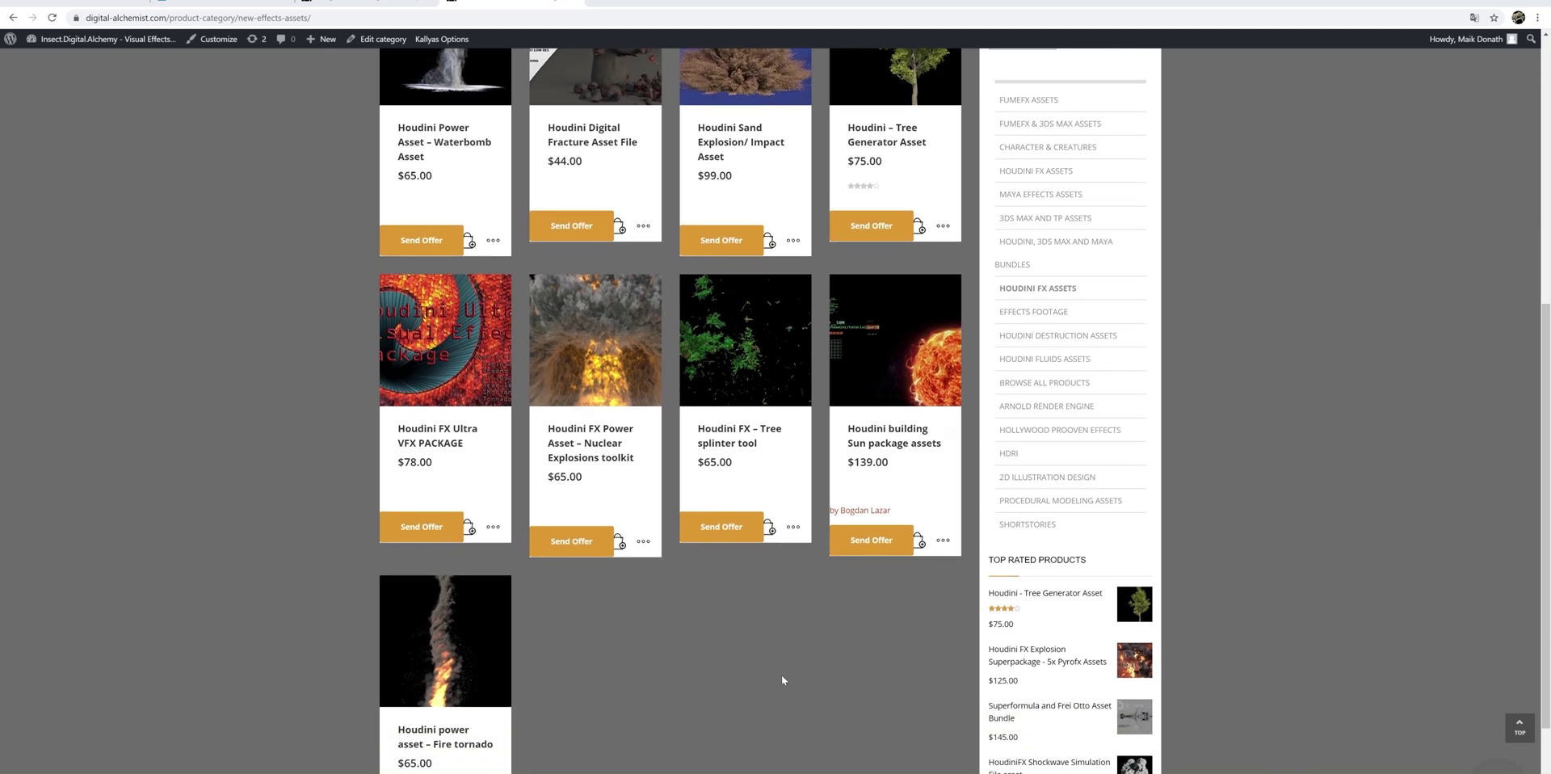
{"action": "scroll", "coordinate": [720, 671], "scroll_direction": "up", "scroll_amount": 1}
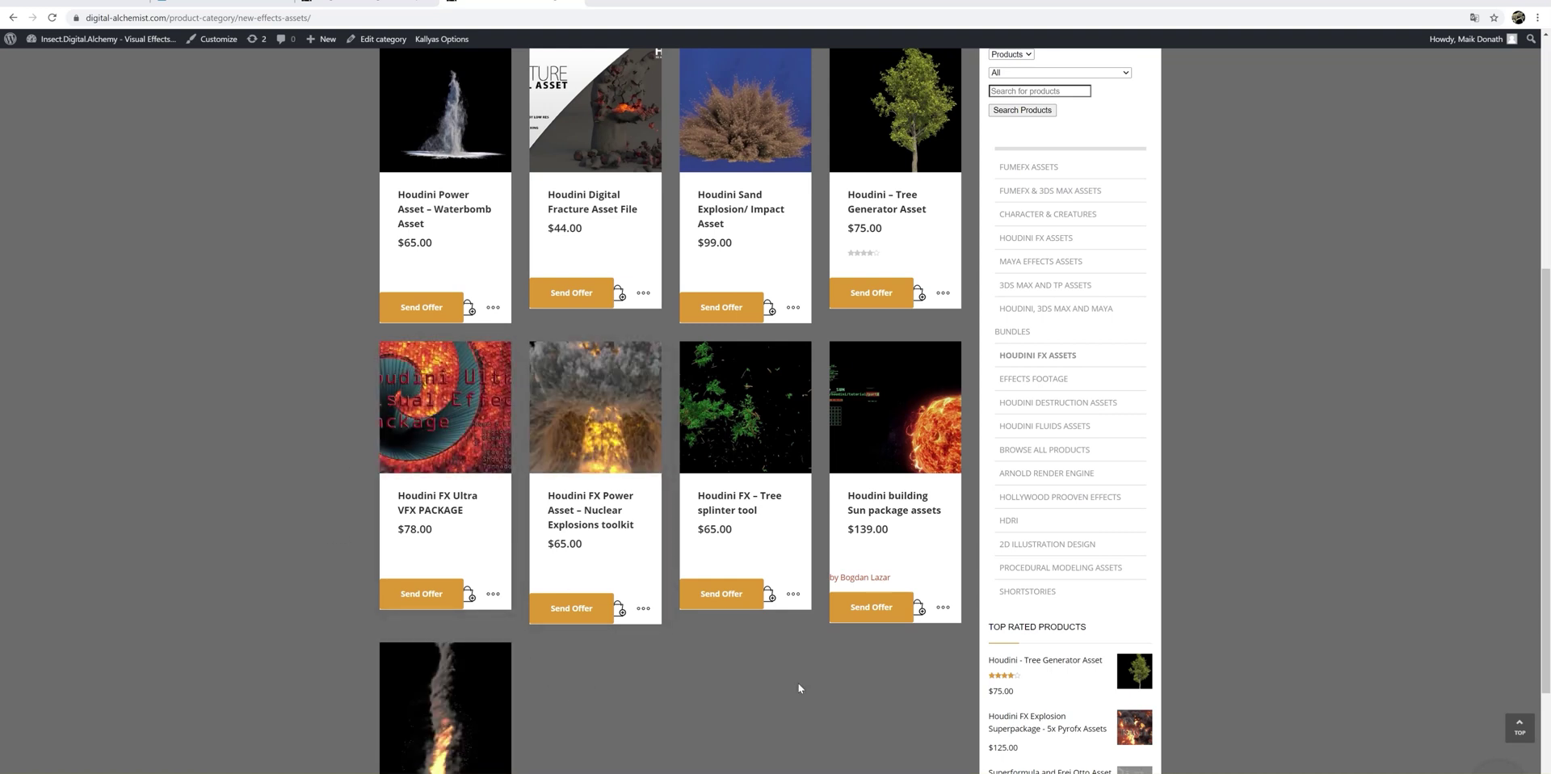
{"action": "left_click", "coordinate": [905, 451]}
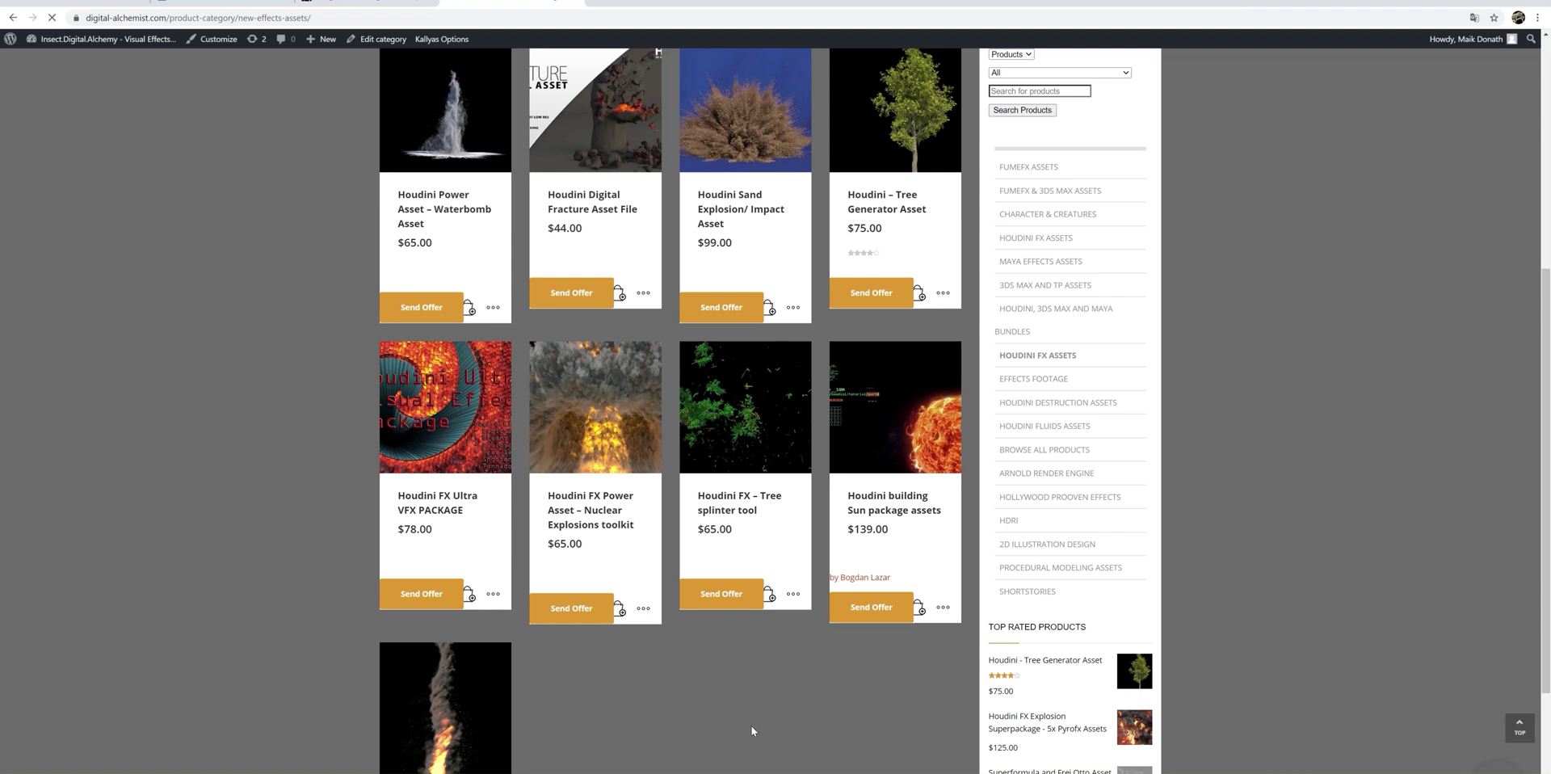
{"action": "scroll", "coordinate": [751, 667], "scroll_direction": "down", "scroll_amount": 3}
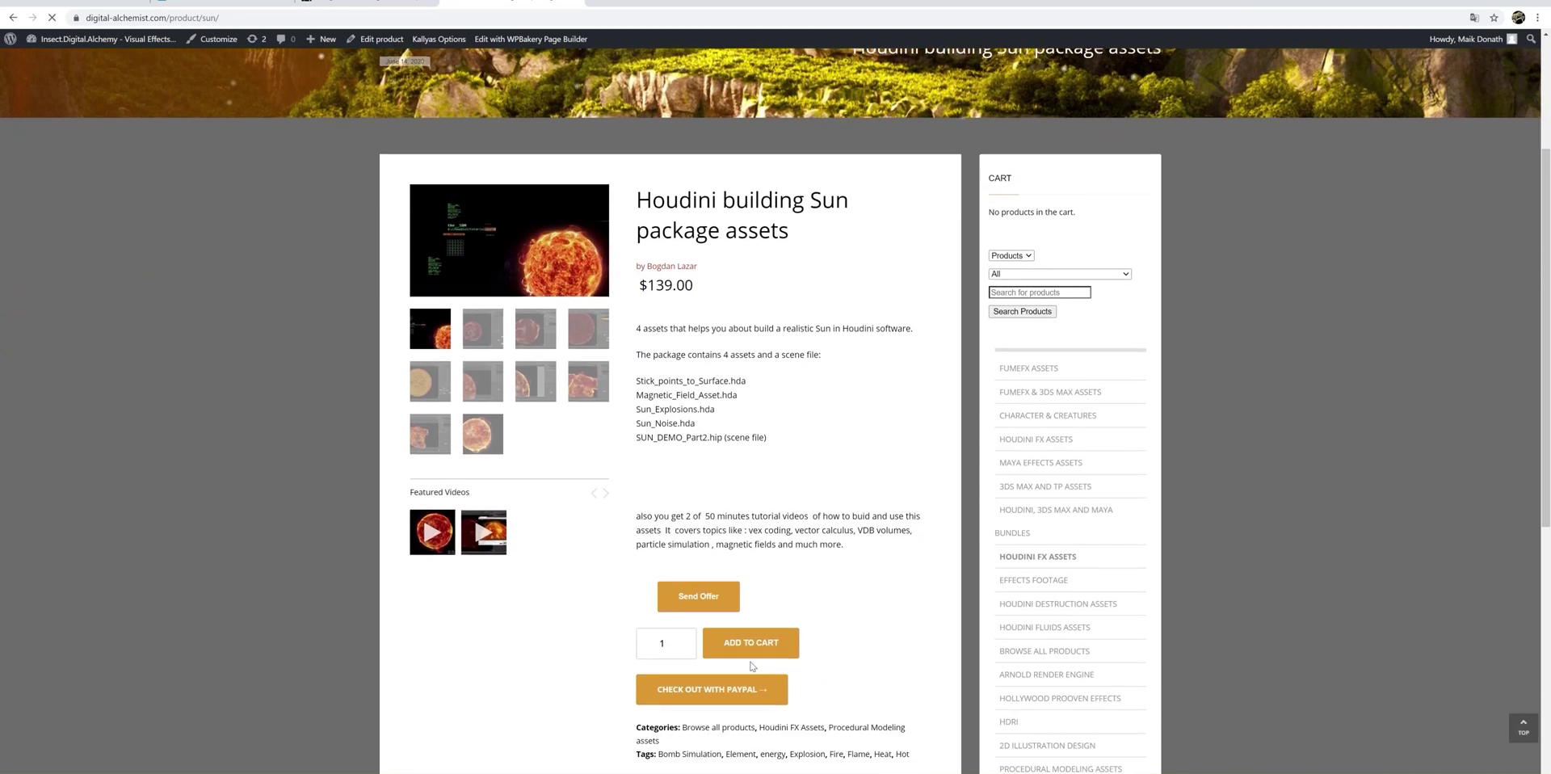
{"action": "left_click", "coordinate": [432, 522]}
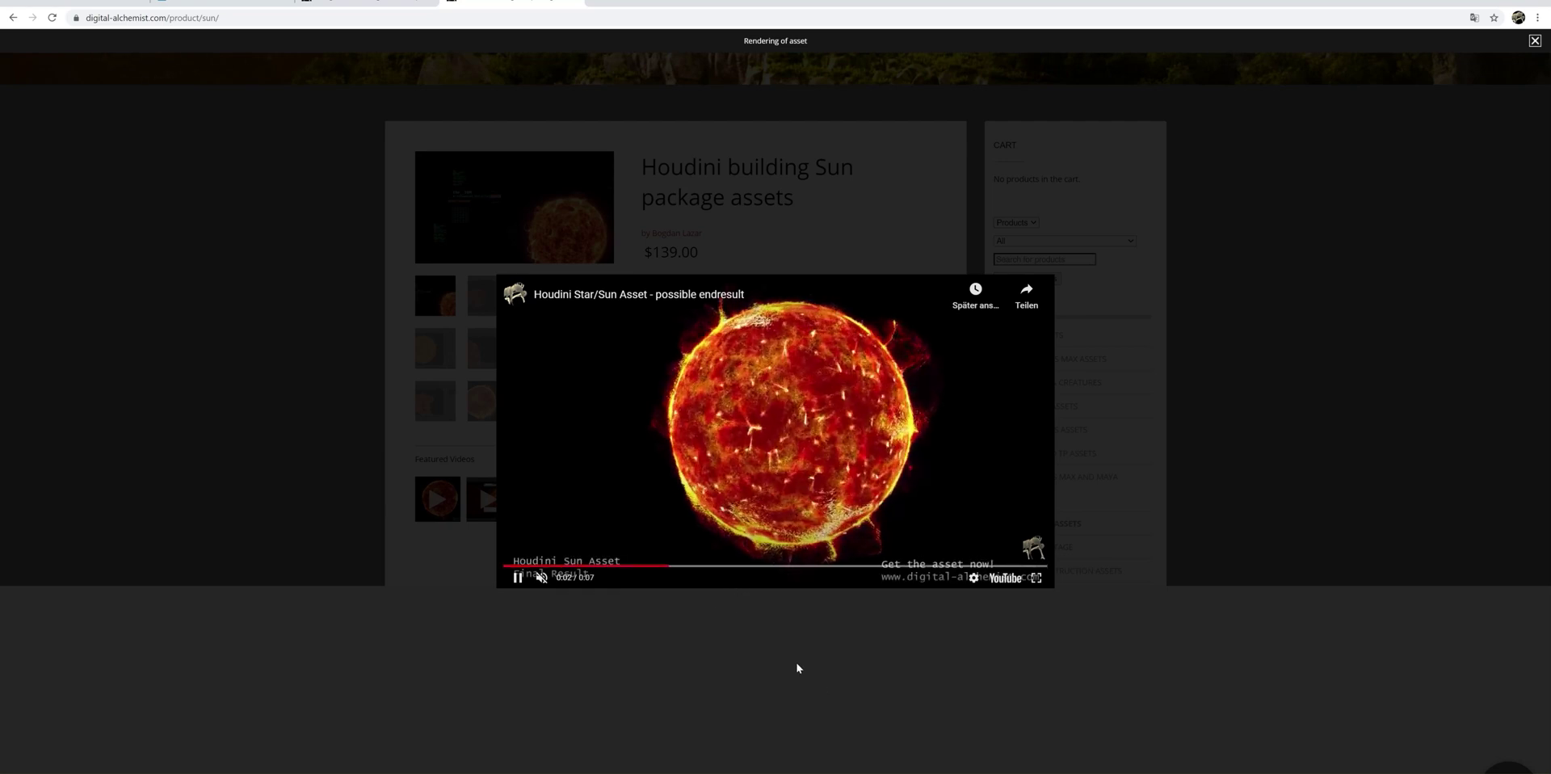
Close the Sun asset video and look through the product's description and the top rated products
{"action": "left_click", "coordinate": [378, 506]}
{"action": "scroll", "coordinate": [702, 526], "scroll_direction": "down", "scroll_amount": 6}
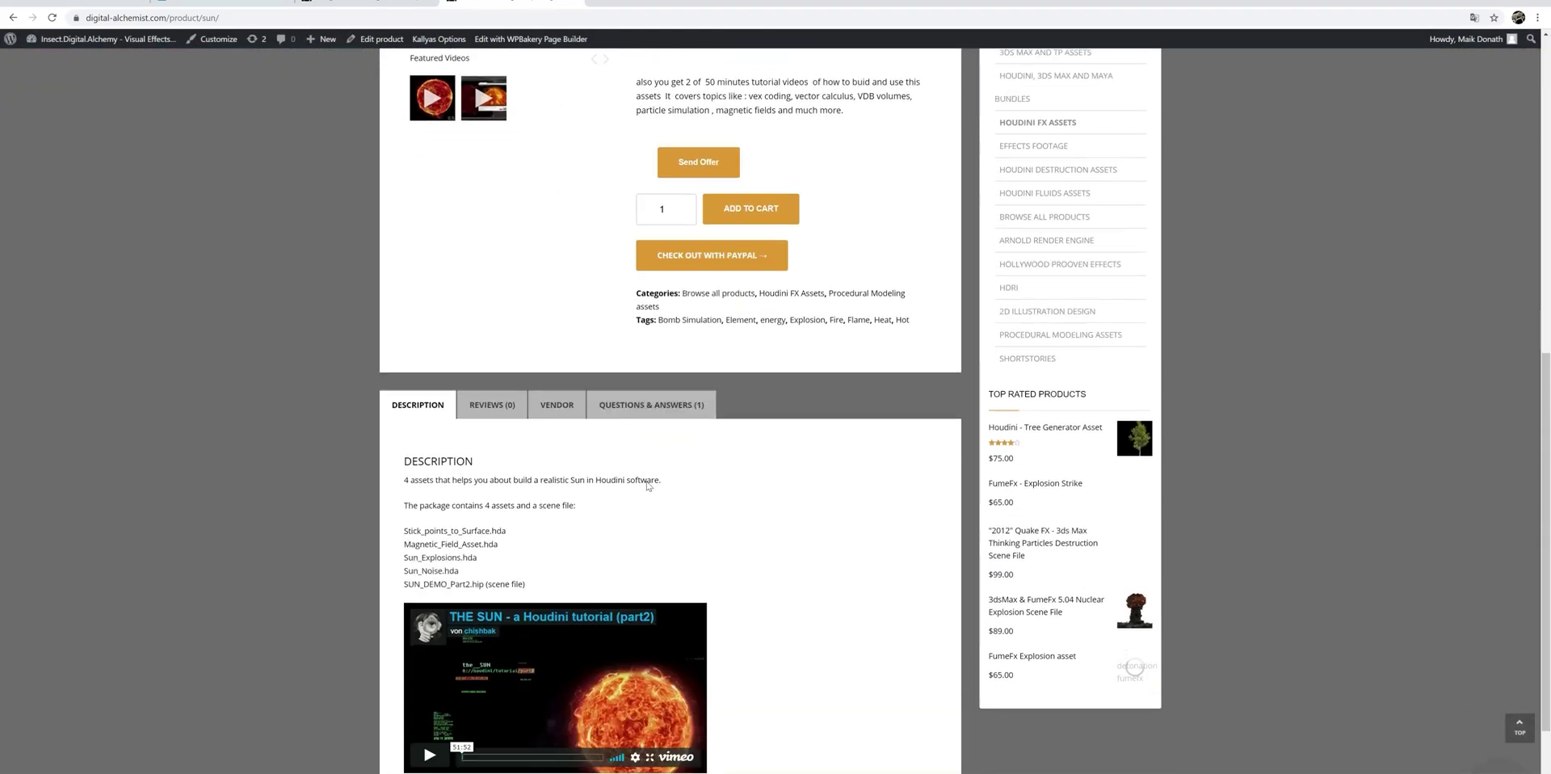
{"action": "scroll", "coordinate": [701, 525], "scroll_direction": "down", "scroll_amount": 2}
{"action": "scroll", "coordinate": [702, 525], "scroll_direction": "up", "scroll_amount": 7}
{"action": "scroll", "coordinate": [701, 525], "scroll_direction": "down", "scroll_amount": 2}
{"action": "scroll", "coordinate": [700, 526], "scroll_direction": "down", "scroll_amount": 3}
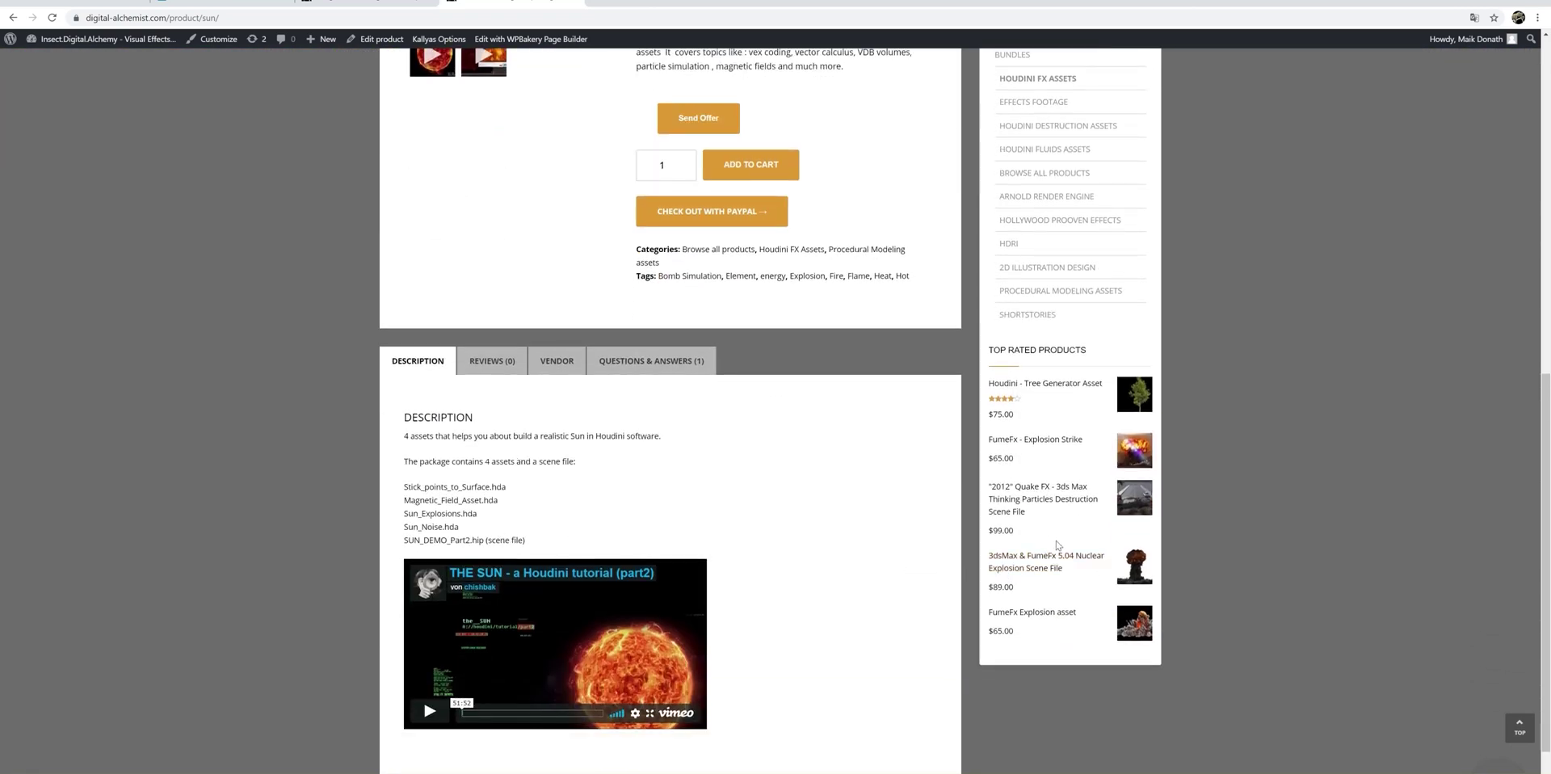
Open the Houdini – Tree Generator Asset product page and look over its images and description
{"action": "mouse_move", "coordinate": [706, 590]}
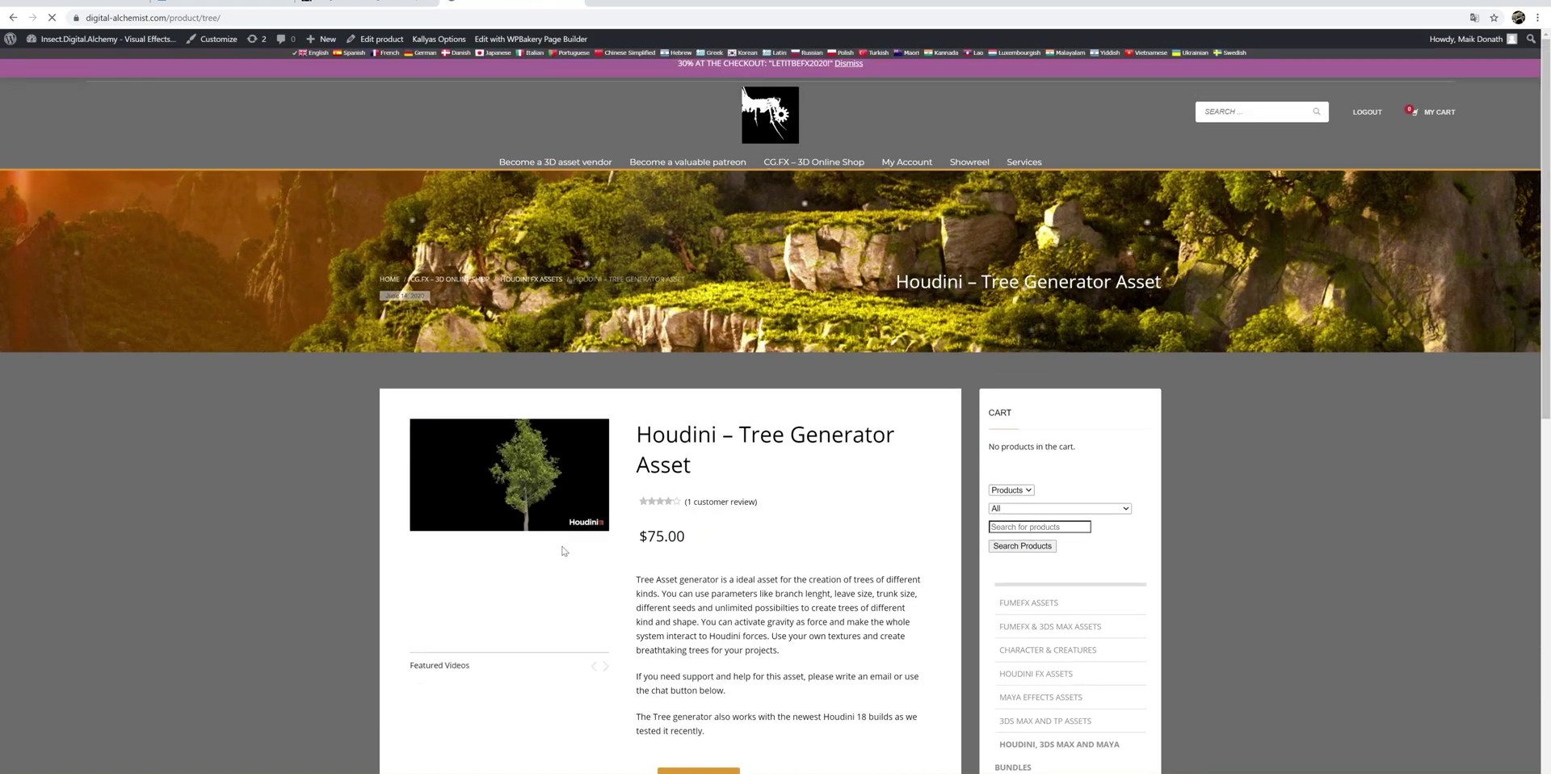
{"action": "scroll", "coordinate": [566, 541], "scroll_direction": "down", "scroll_amount": 2}
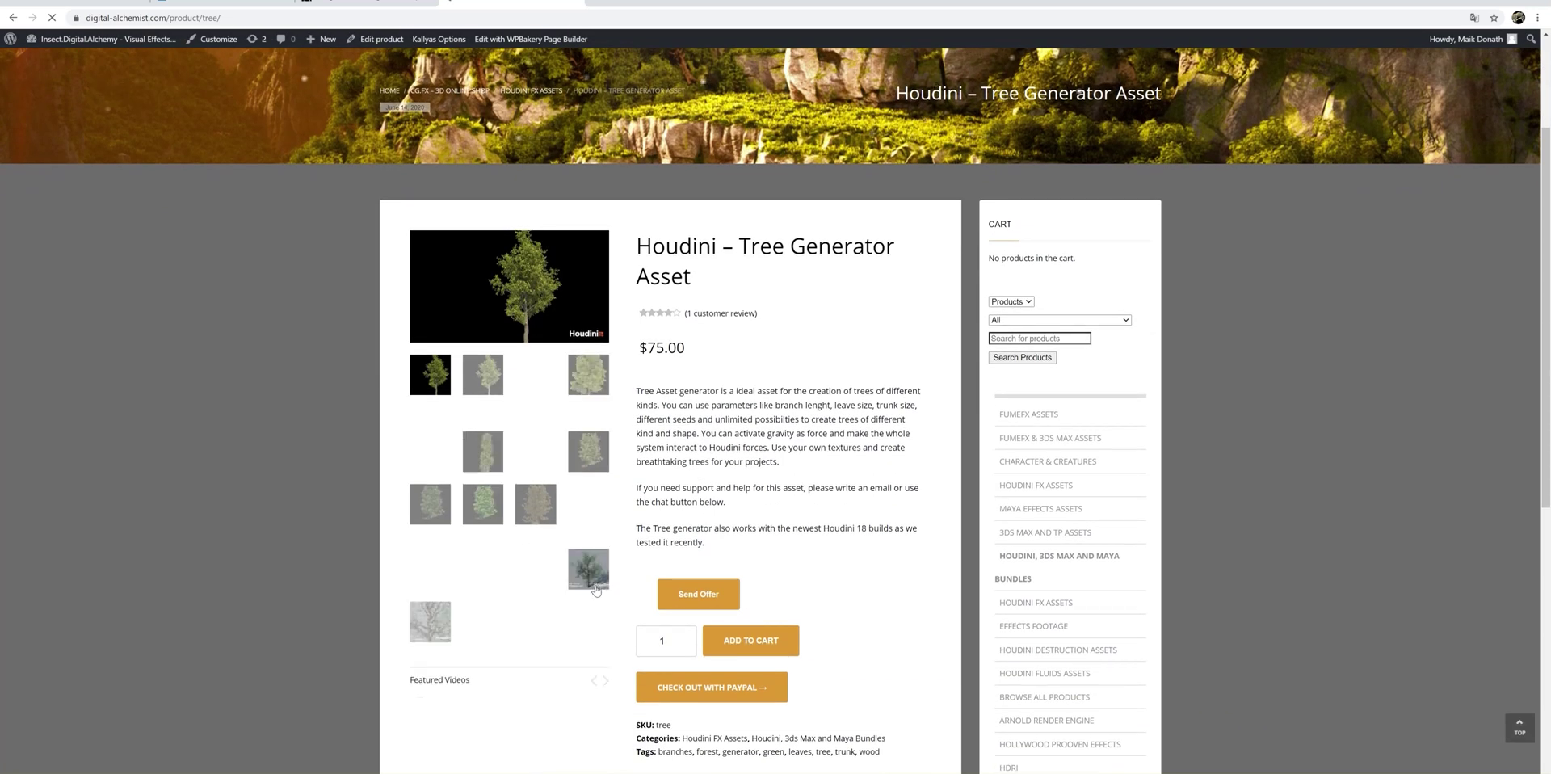
View several tree renderings in the Houdini – Tree Generator Asset gallery and open the product's featured video
{"action": "left_click", "coordinate": [585, 699]}
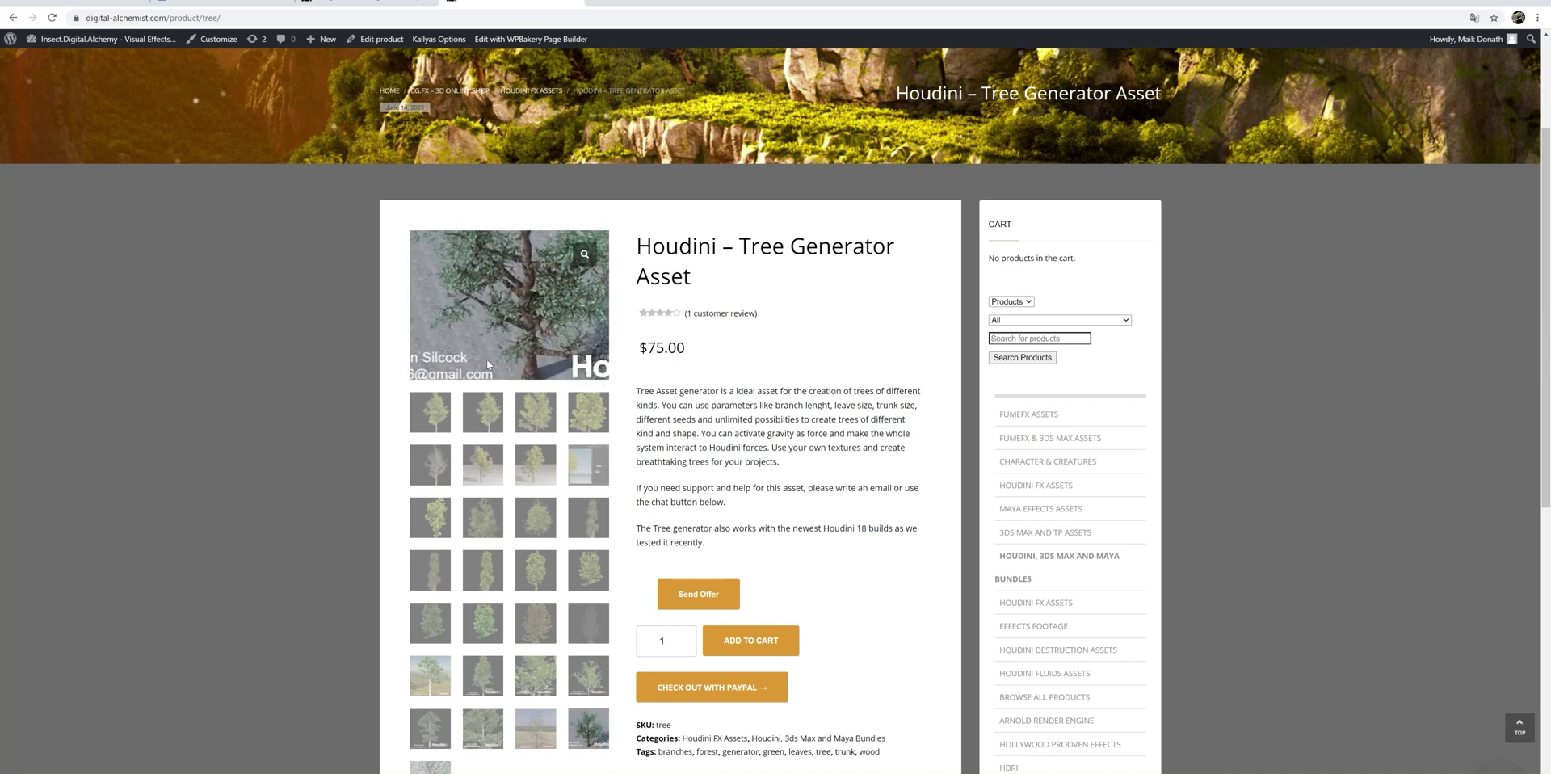
{"action": "scroll", "coordinate": [481, 388], "scroll_direction": "down", "scroll_amount": 2}
{"action": "left_click", "coordinate": [454, 652]}
{"action": "scroll", "coordinate": [456, 656], "scroll_direction": "up", "scroll_amount": 3}
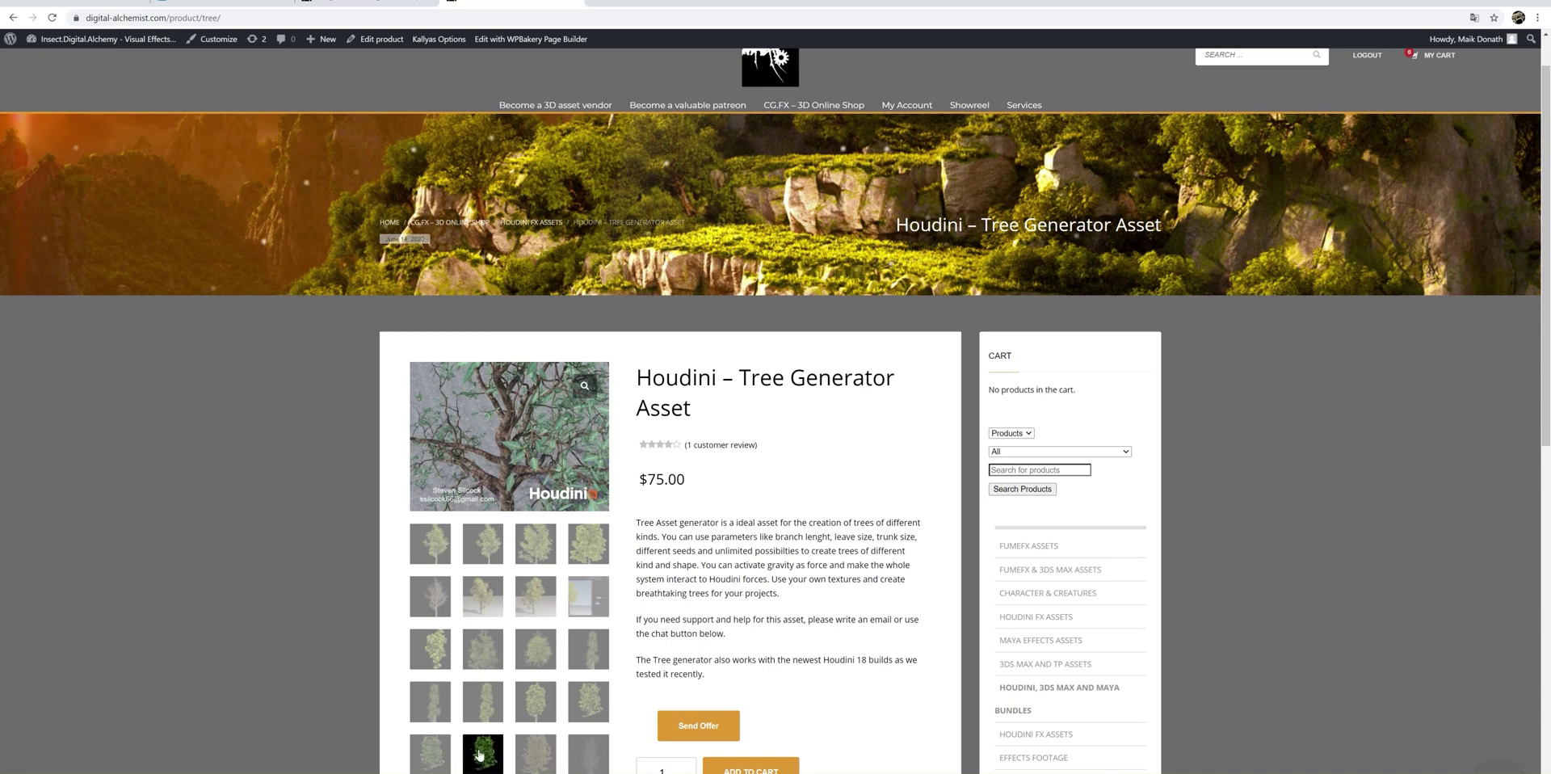
{"action": "left_click", "coordinate": [487, 755]}
{"action": "scroll", "coordinate": [550, 489], "scroll_direction": "down", "scroll_amount": 3}
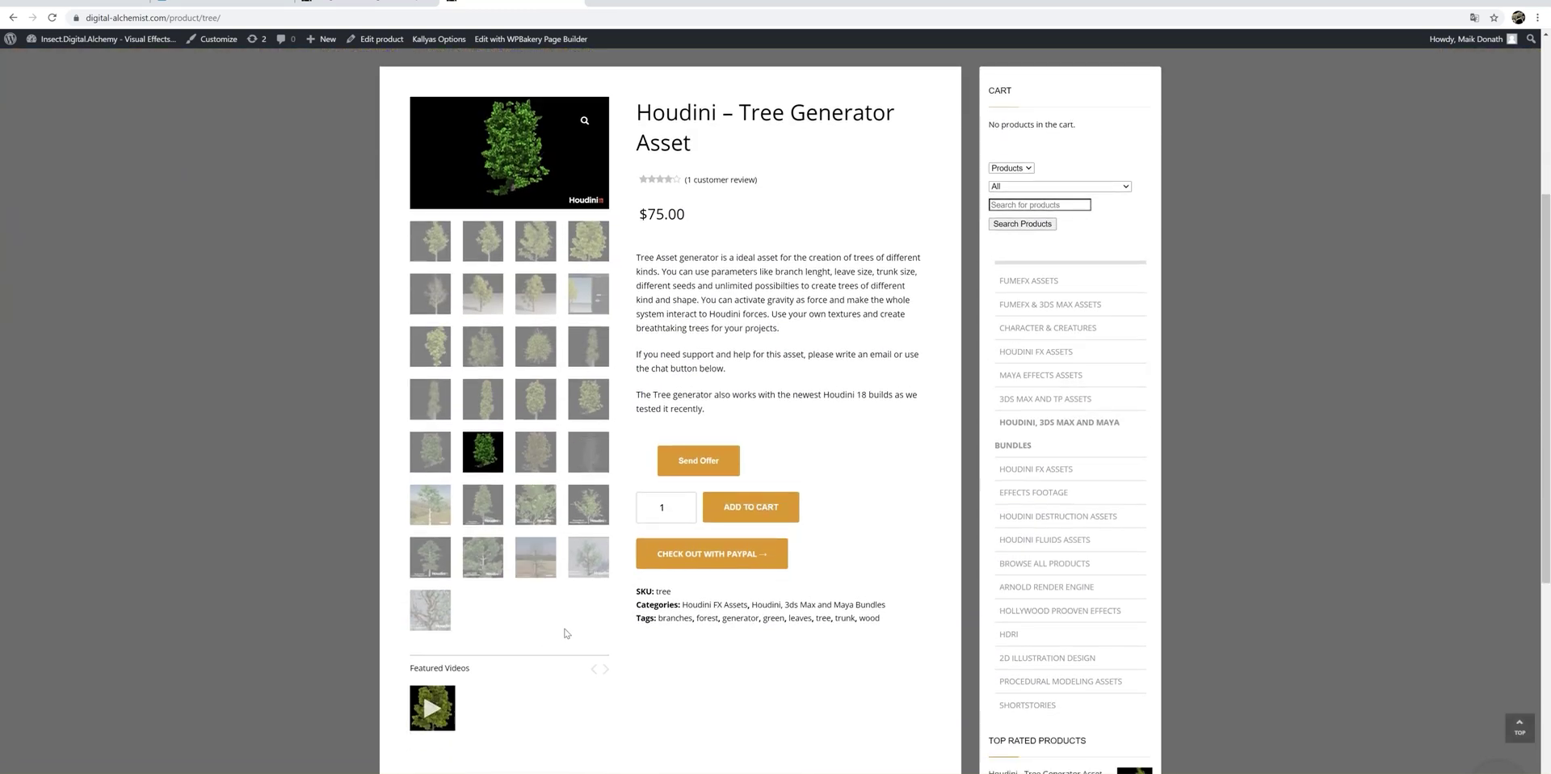
{"action": "left_click", "coordinate": [432, 708]}
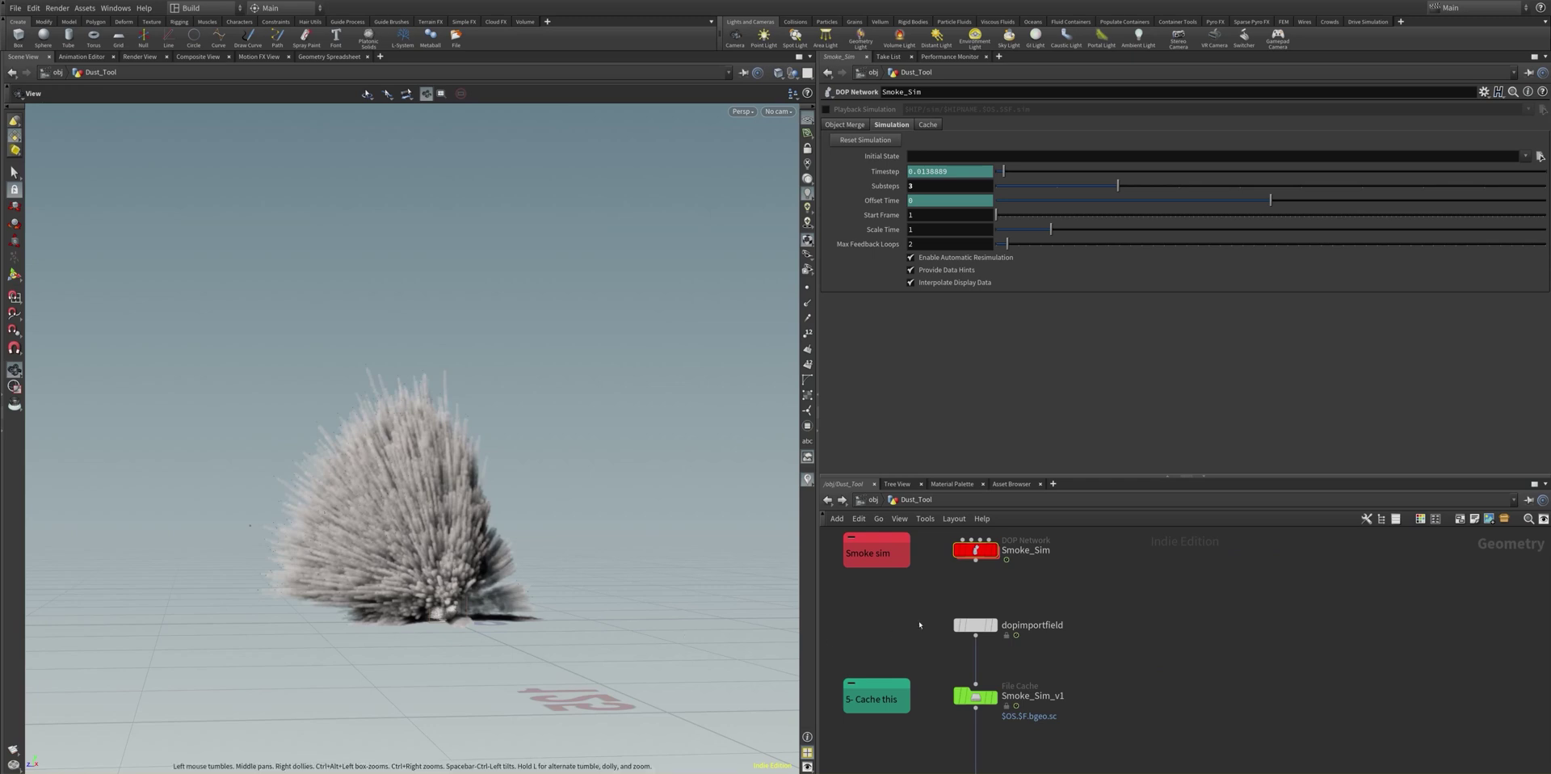
Back in Houdini, enable Load from Disk on the Smoke_Sim_v1 file cache and save the smoke simulation to disk
{"action": "left_click_drag", "start_coordinate": [446, 570], "coordinate": [403, 592]}
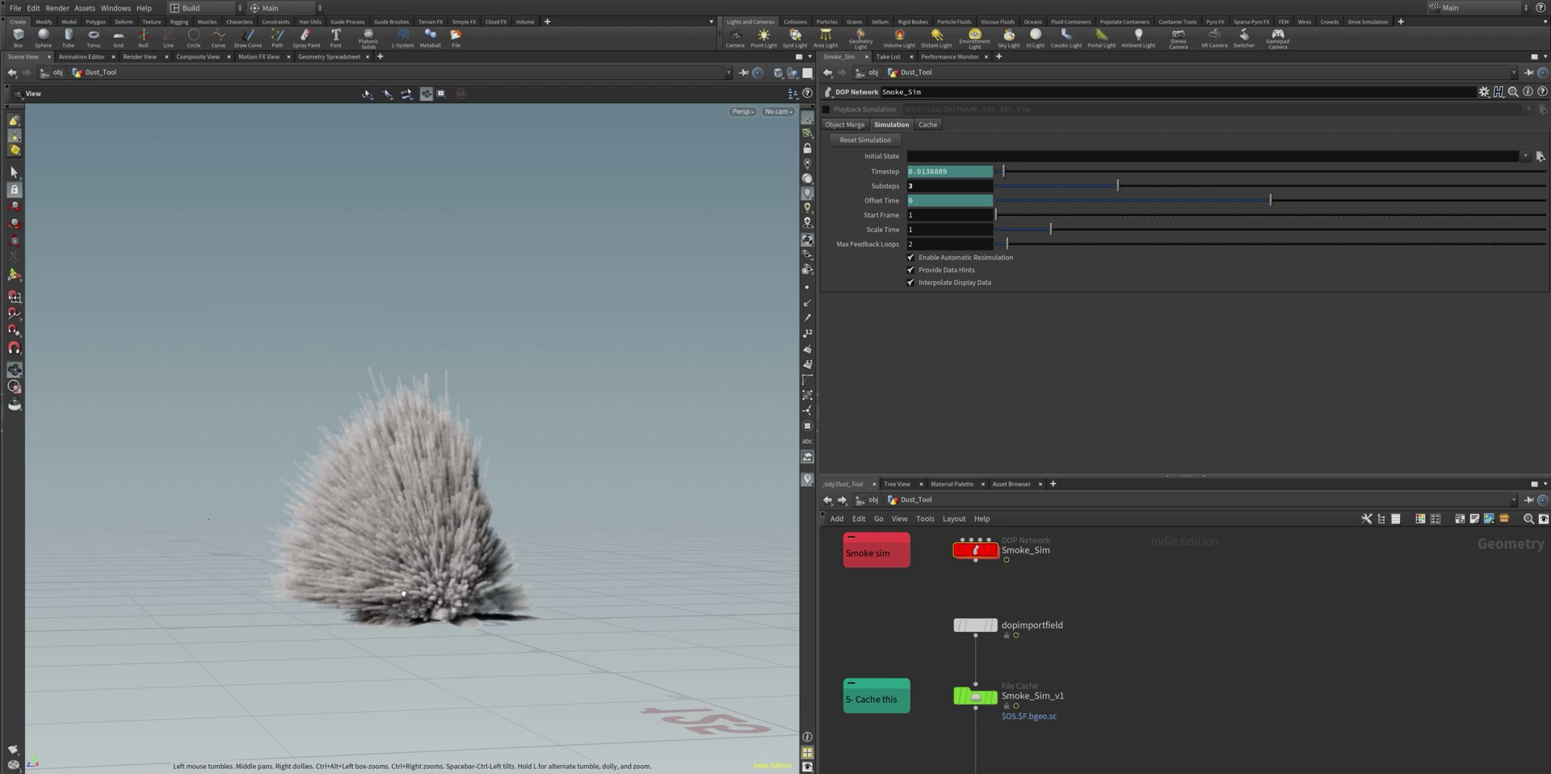
{"action": "scroll", "coordinate": [388, 537], "scroll_direction": "up", "scroll_amount": 4}
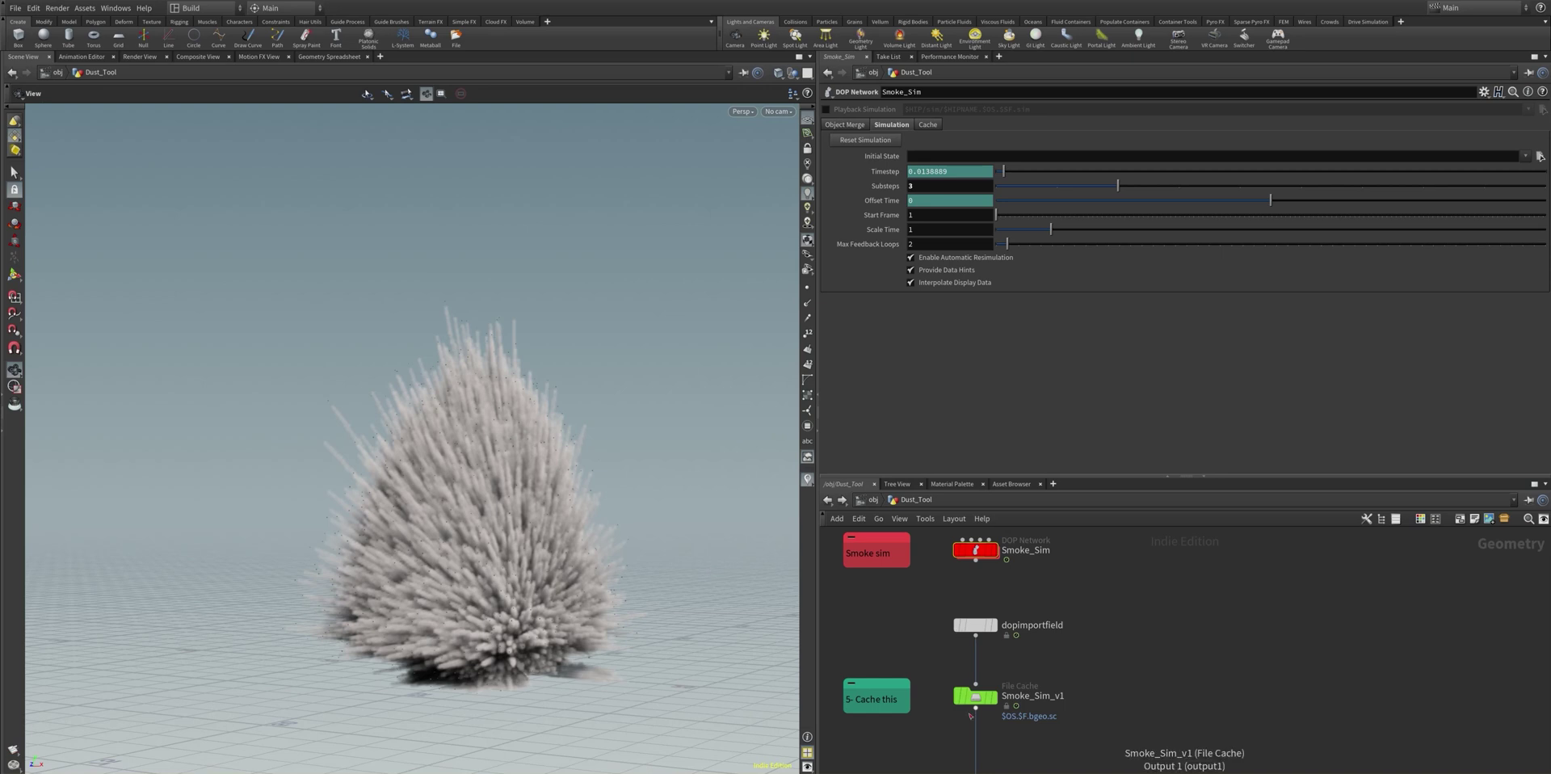
{"action": "mouse_move", "coordinate": [976, 705]}
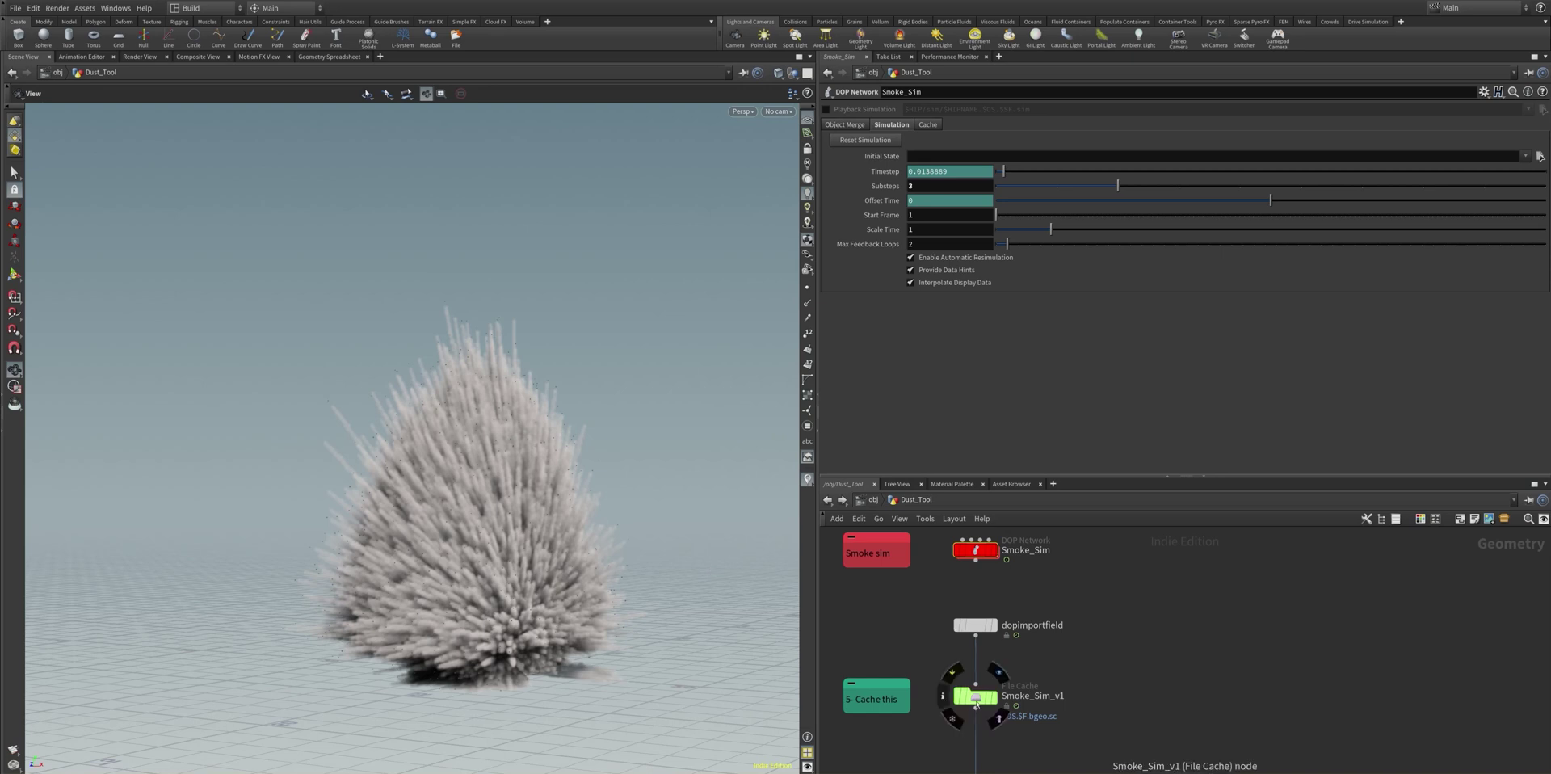
{"action": "left_click", "coordinate": [976, 696]}
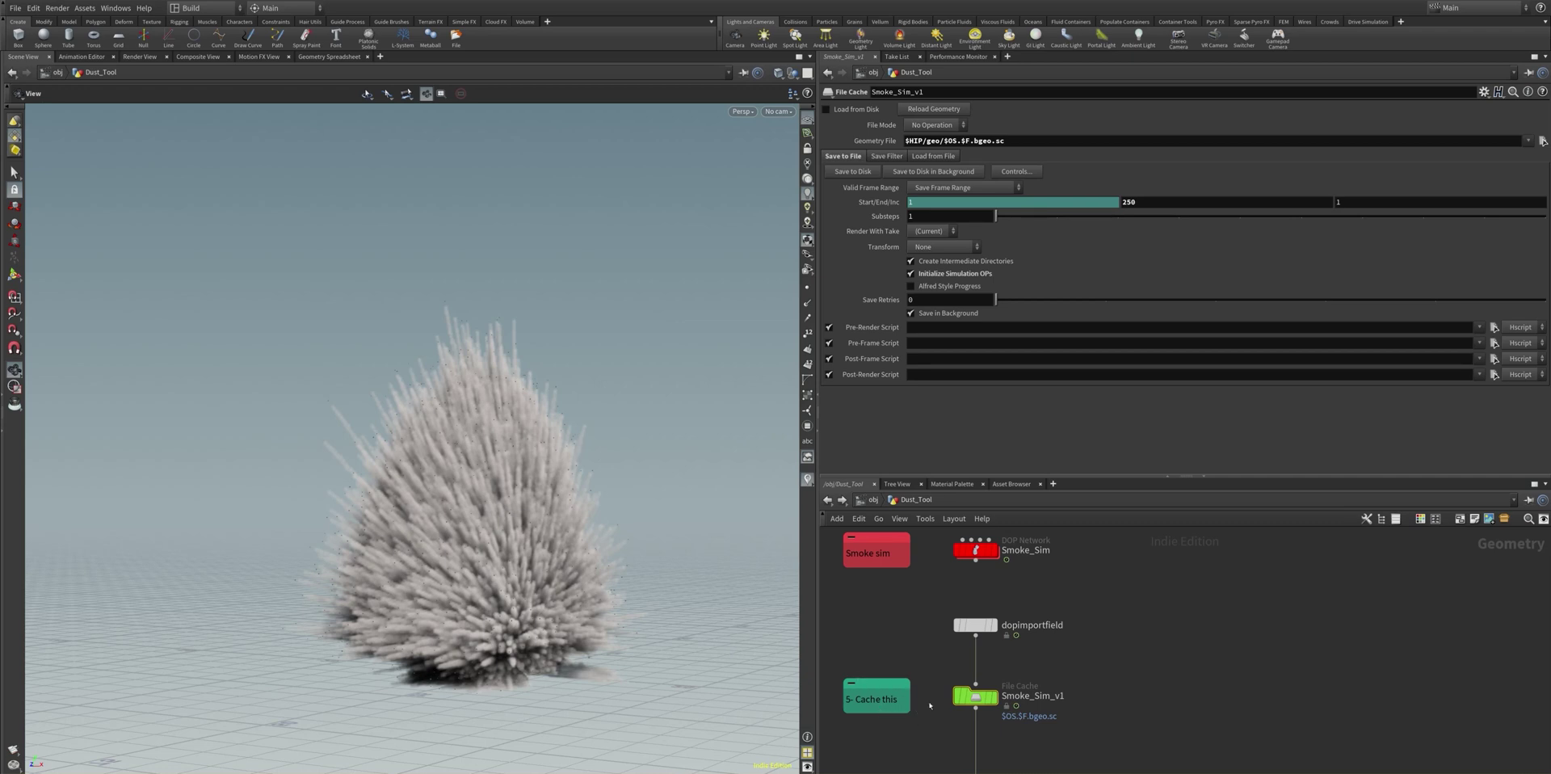
{"action": "mouse_move", "coordinate": [961, 699]}
{"action": "left_click", "coordinate": [856, 109]}
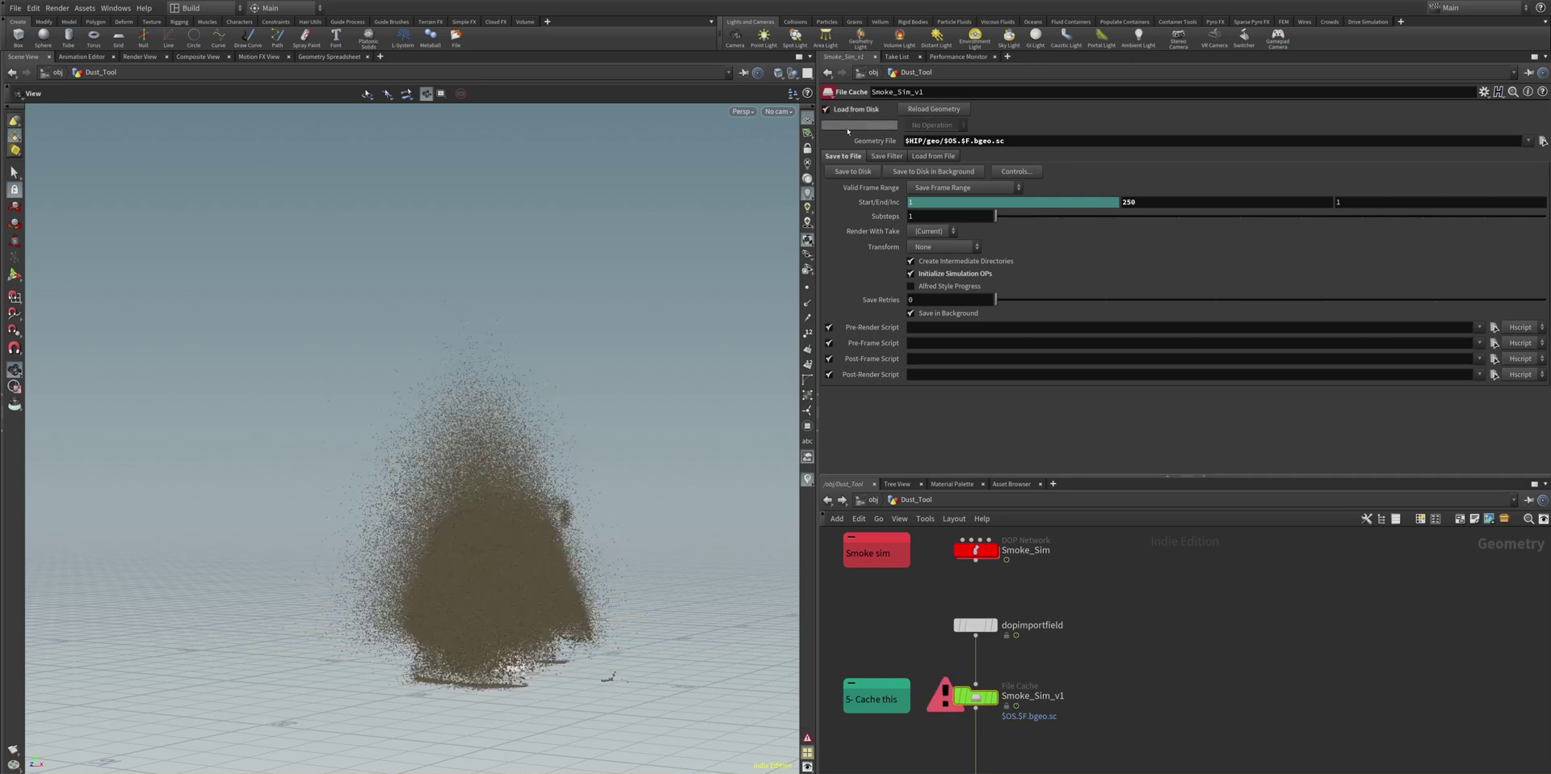
{"action": "left_click", "coordinate": [853, 171]}
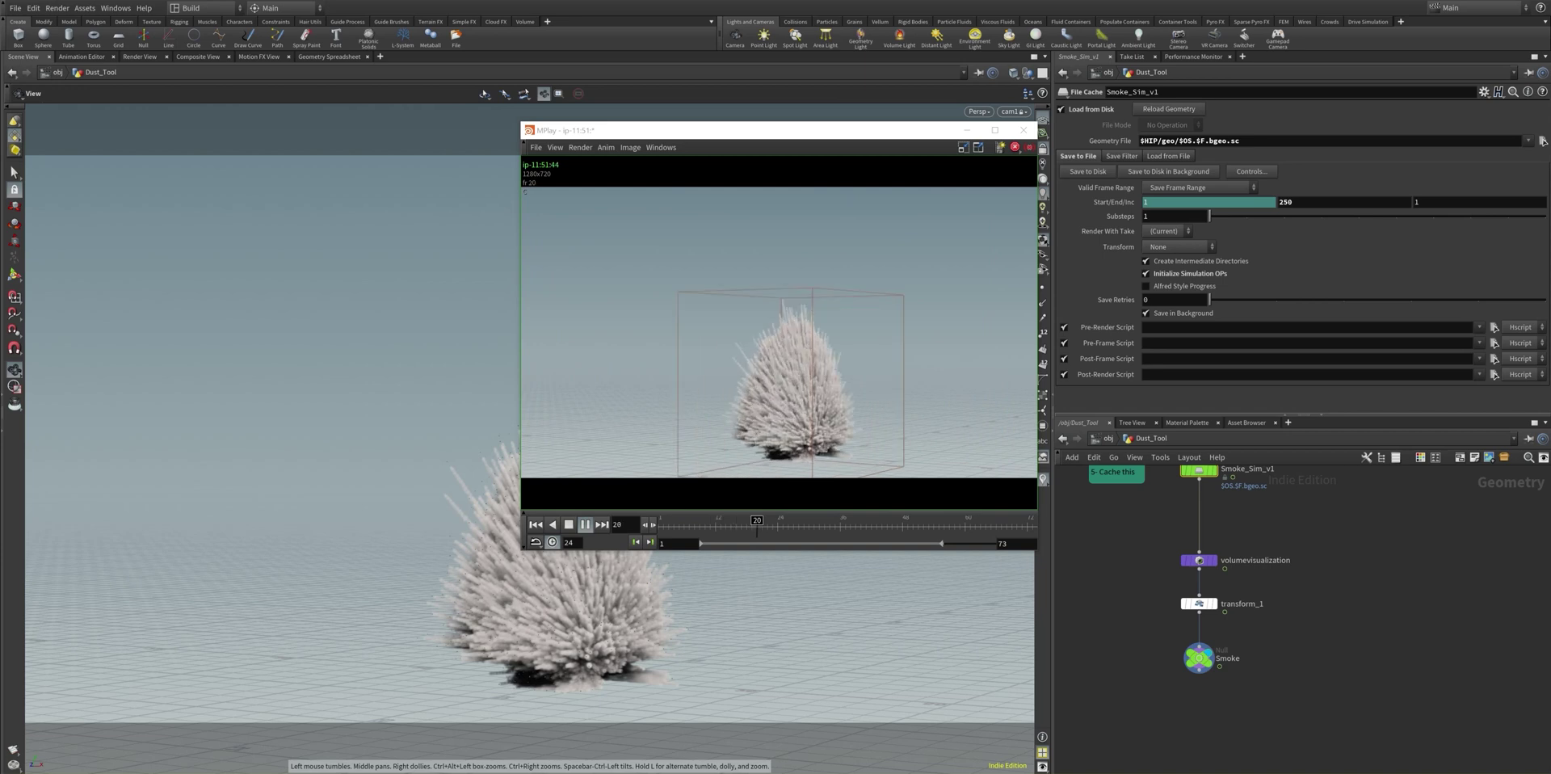
Review the smoke simulation flipbook in MPlay at its last frame
{"action": "left_click", "coordinate": [595, 526]}
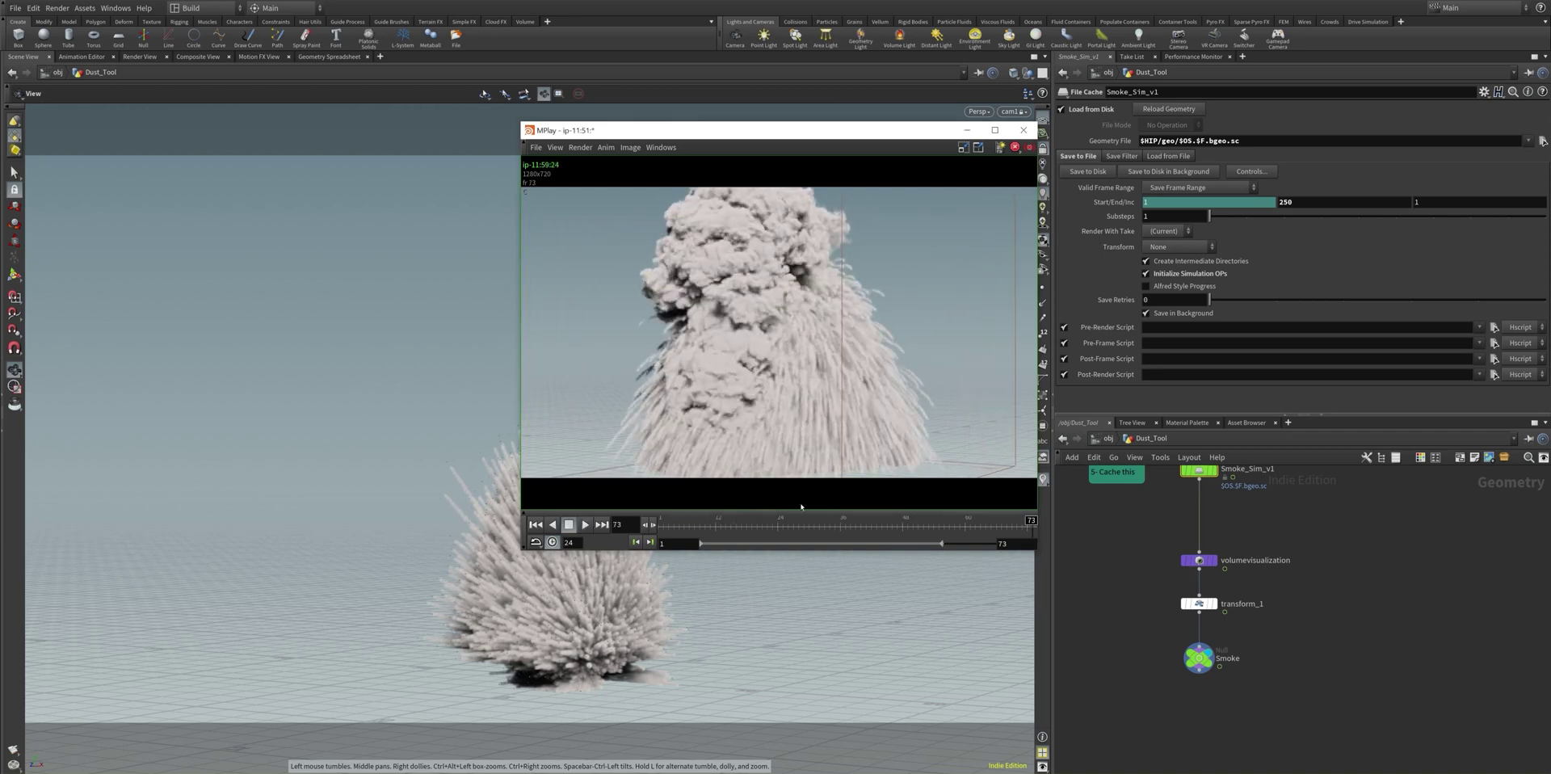